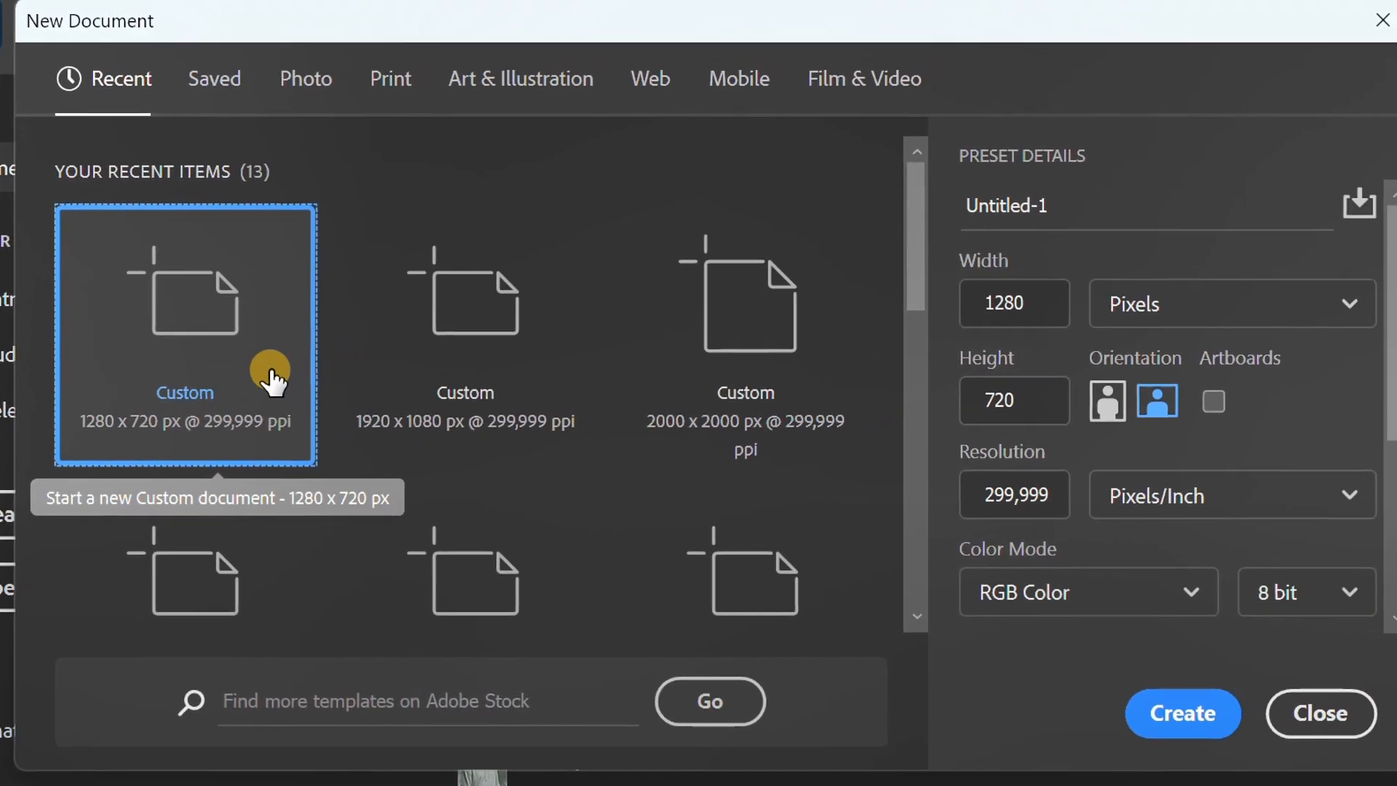
Step: Create a new 1280 x 720 px RGB document from the recent custom preset
{"action": "left_click", "coordinate": [383, 368]}
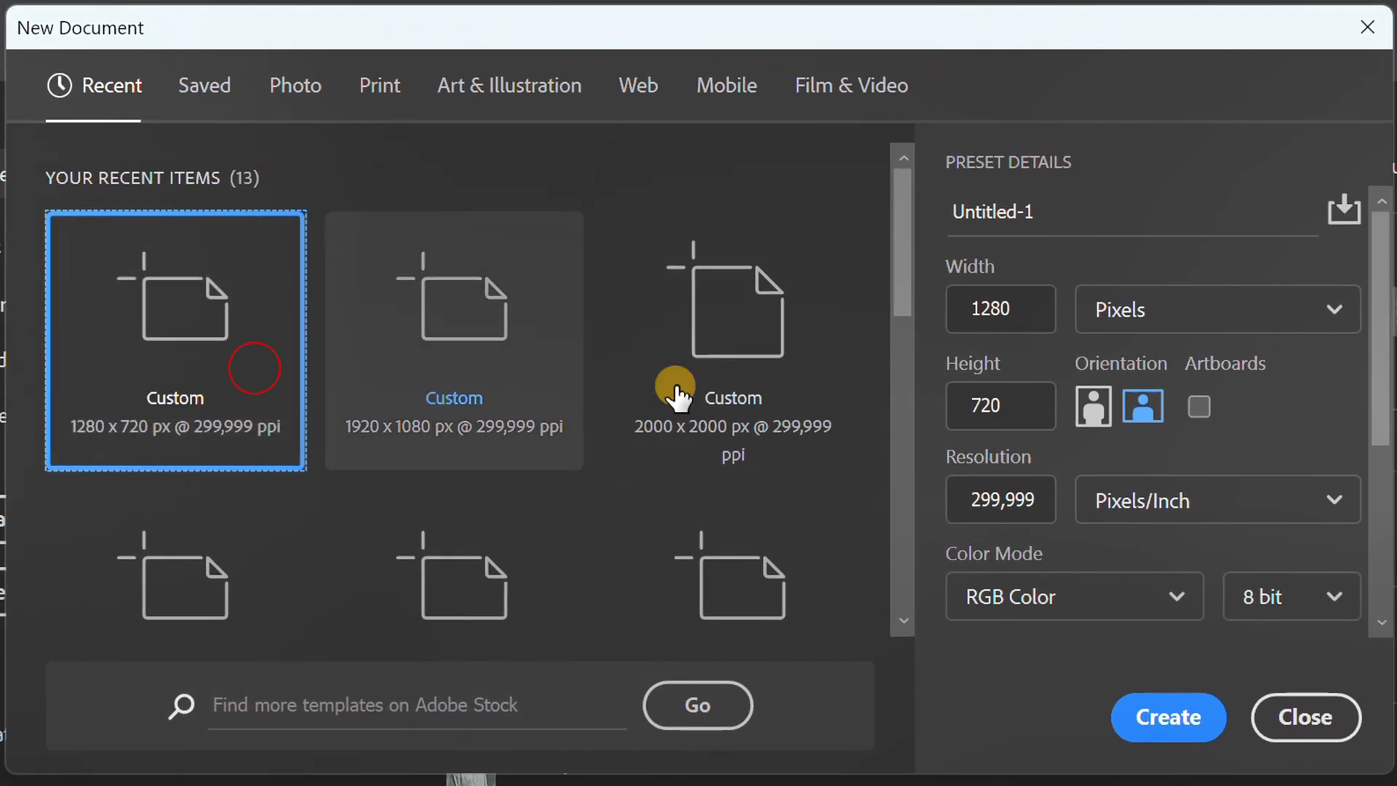
{"action": "left_click", "coordinate": [1039, 306]}
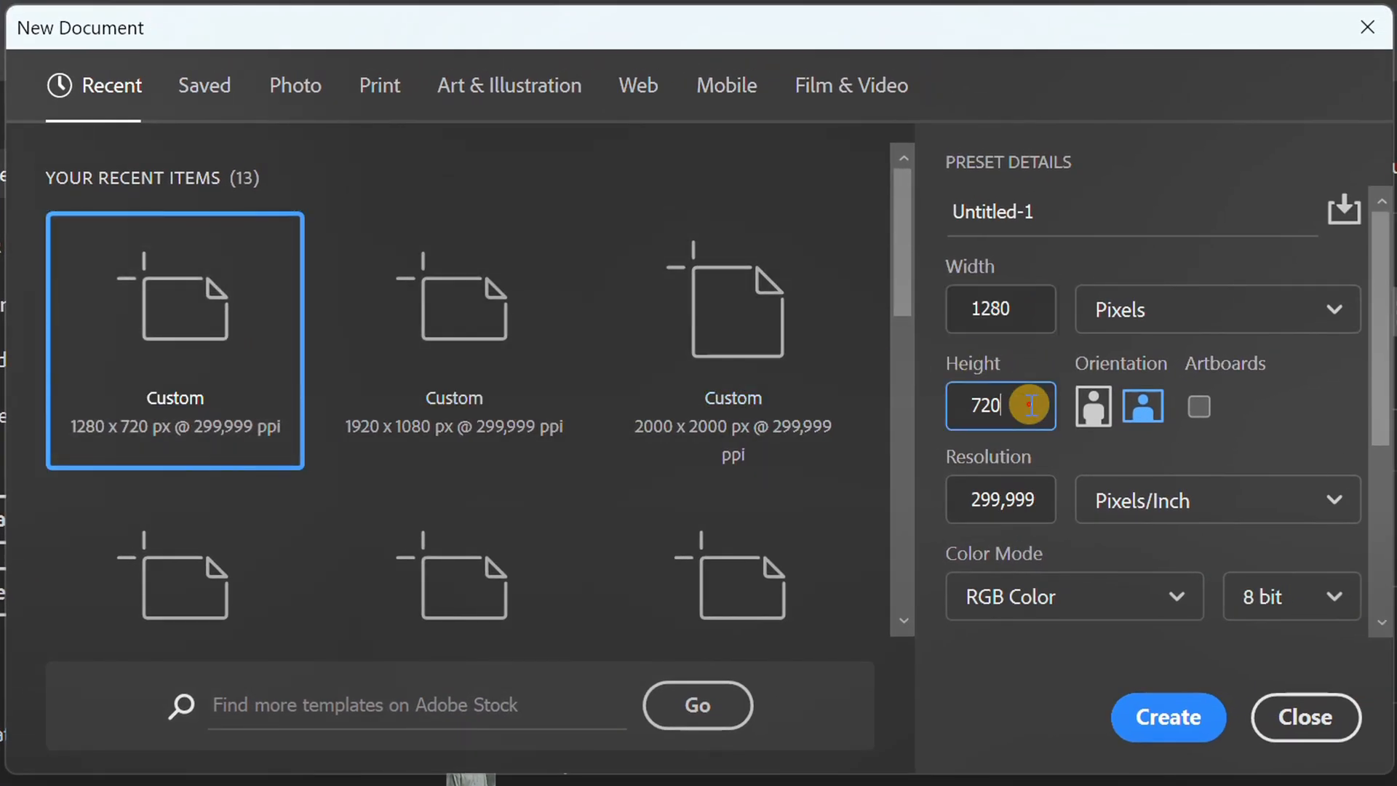
{"action": "left_click", "coordinate": [1162, 717]}
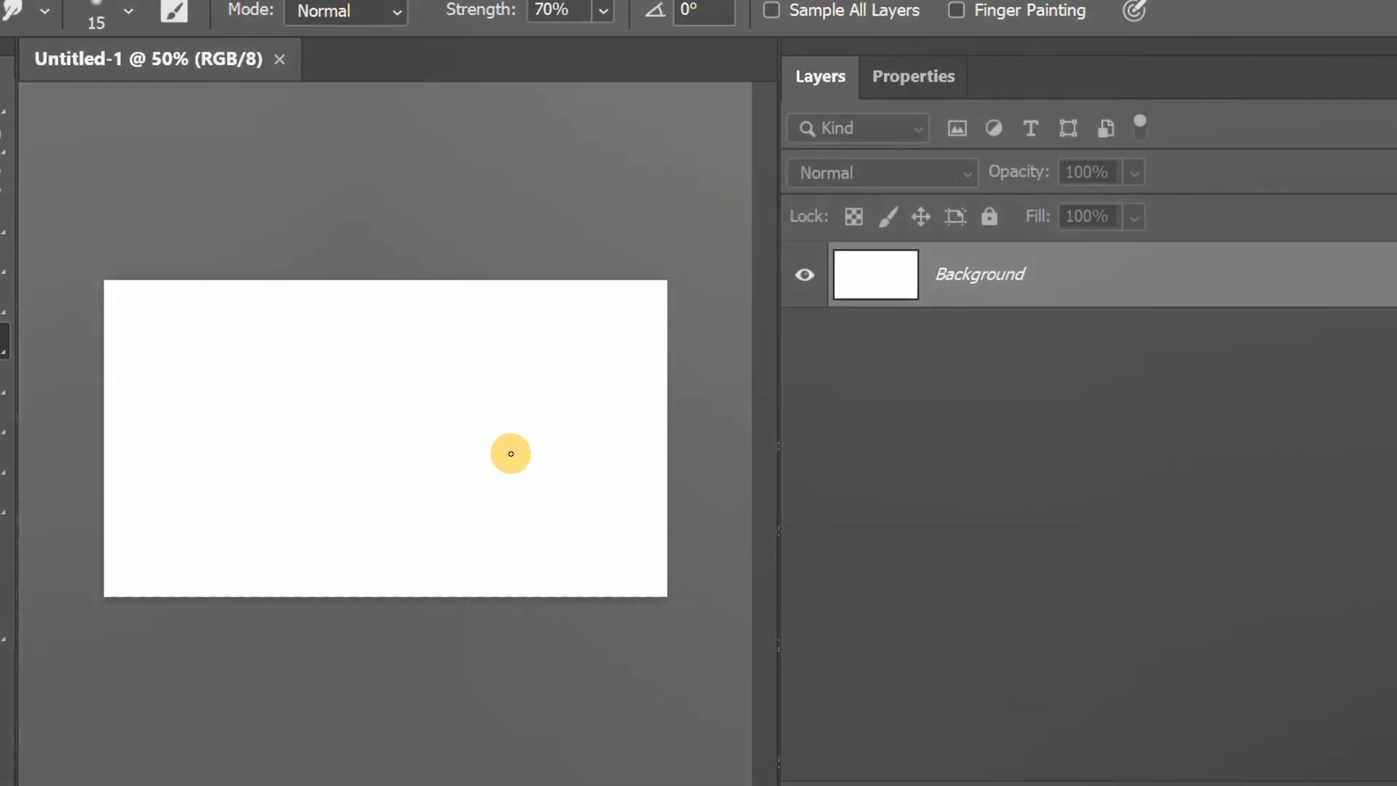
Step: Place the Pexels mountain lake photo as an embedded image in the document
{"action": "left_click", "coordinate": [74, 14]}
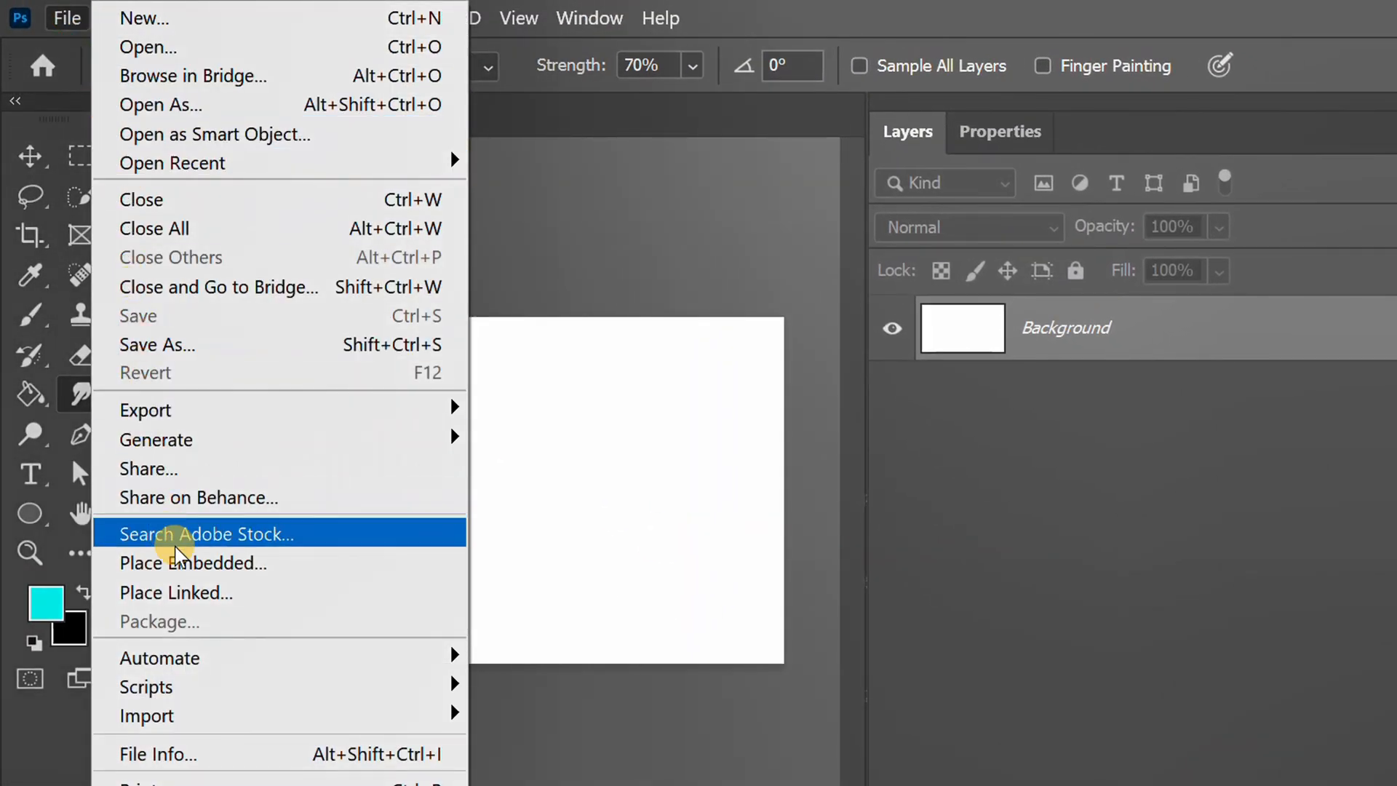
{"action": "left_click", "coordinate": [258, 564]}
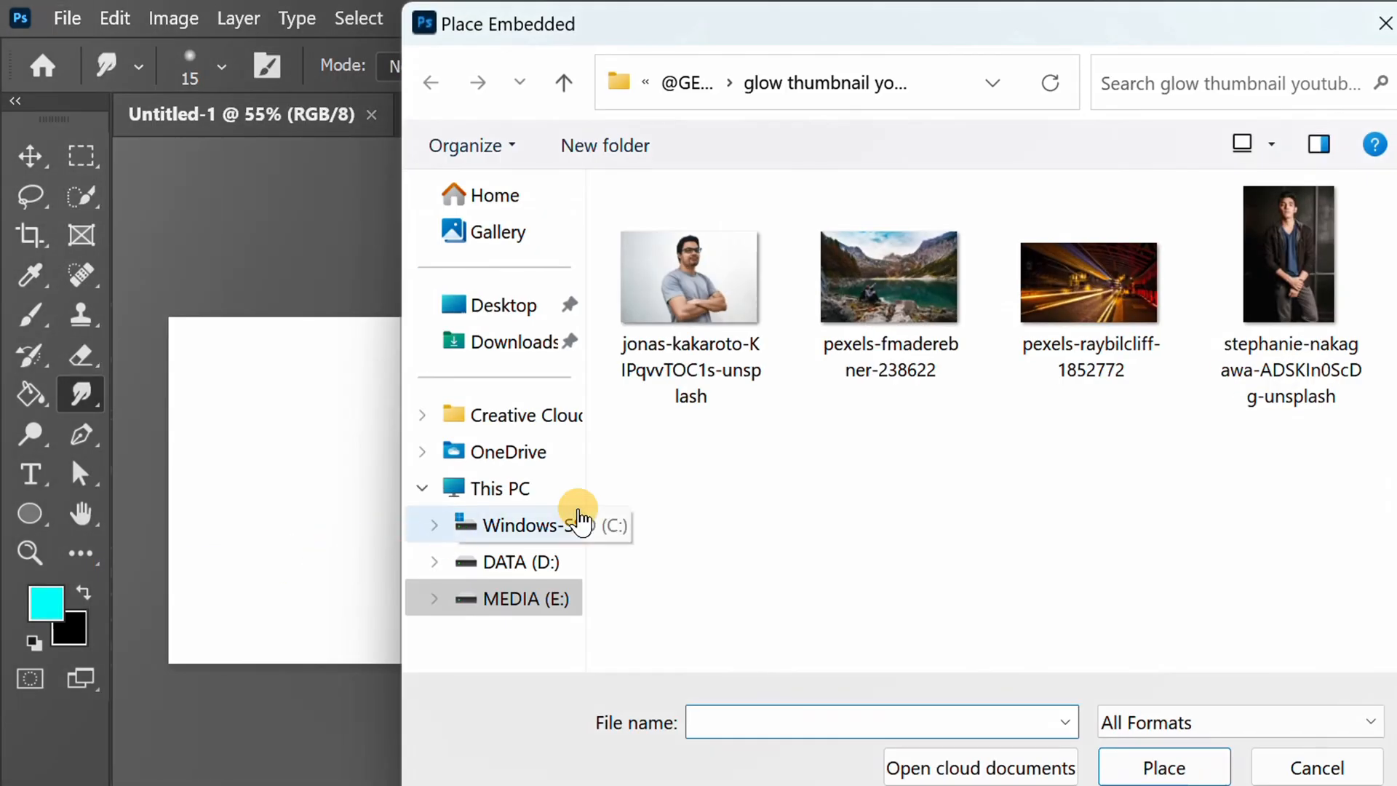
{"action": "left_click", "coordinate": [884, 291]}
{"action": "left_click", "coordinate": [1161, 767]}
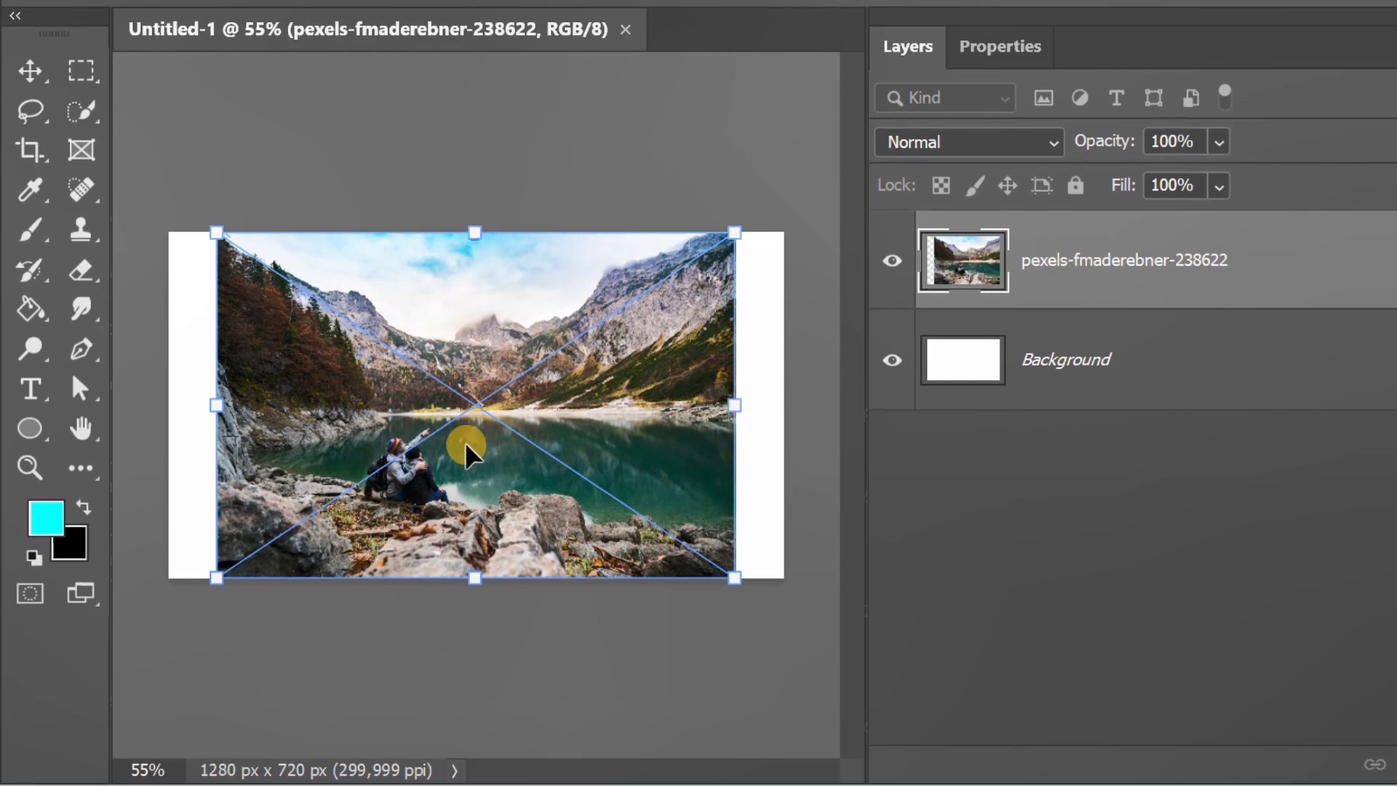
Step: Enlarge the placed lake photo to cover the full canvas width, reposition it and commit the transform
{"action": "left_click_drag", "start_coordinate": [476, 576], "coordinate": [479, 608]}
{"action": "left_click_drag", "start_coordinate": [478, 555], "coordinate": [476, 527]}
{"action": "key", "text": "Return"}
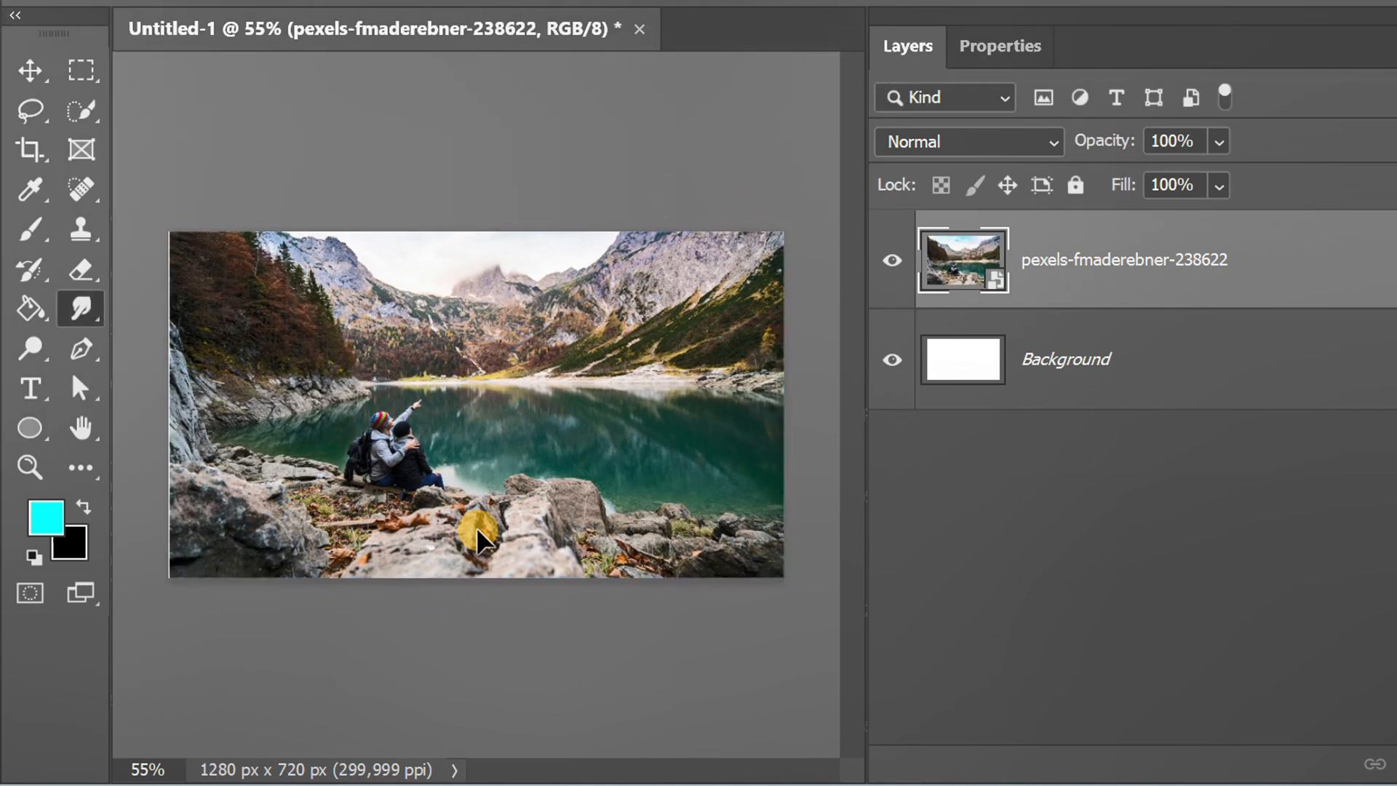
{"action": "key", "text": "ctrl+0"}
{"action": "left_click", "coordinate": [943, 526]}
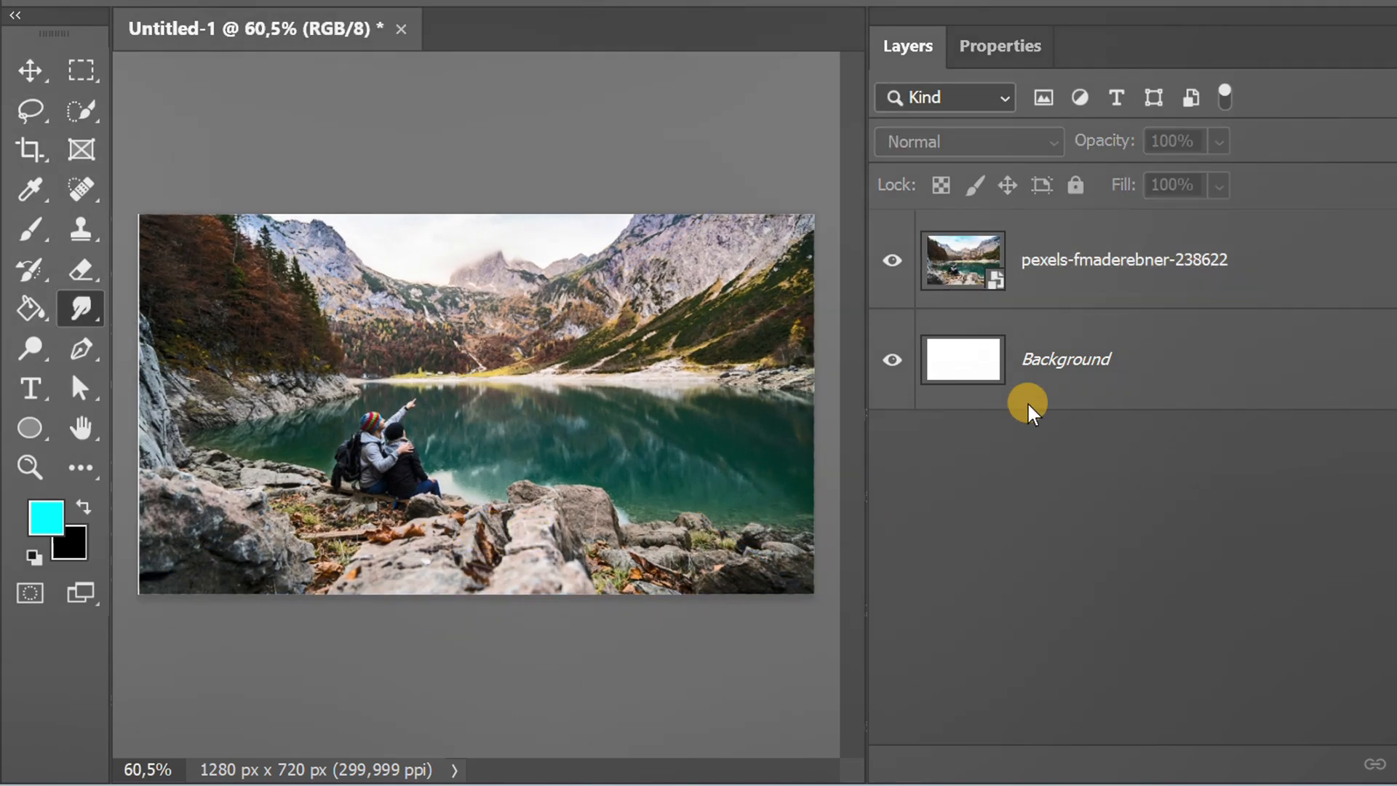
Step: Add a Color Lookup adjustment layer above the lake photo using the Moonlight.3DL 3DLUT file
{"action": "left_click", "coordinate": [1065, 279]}
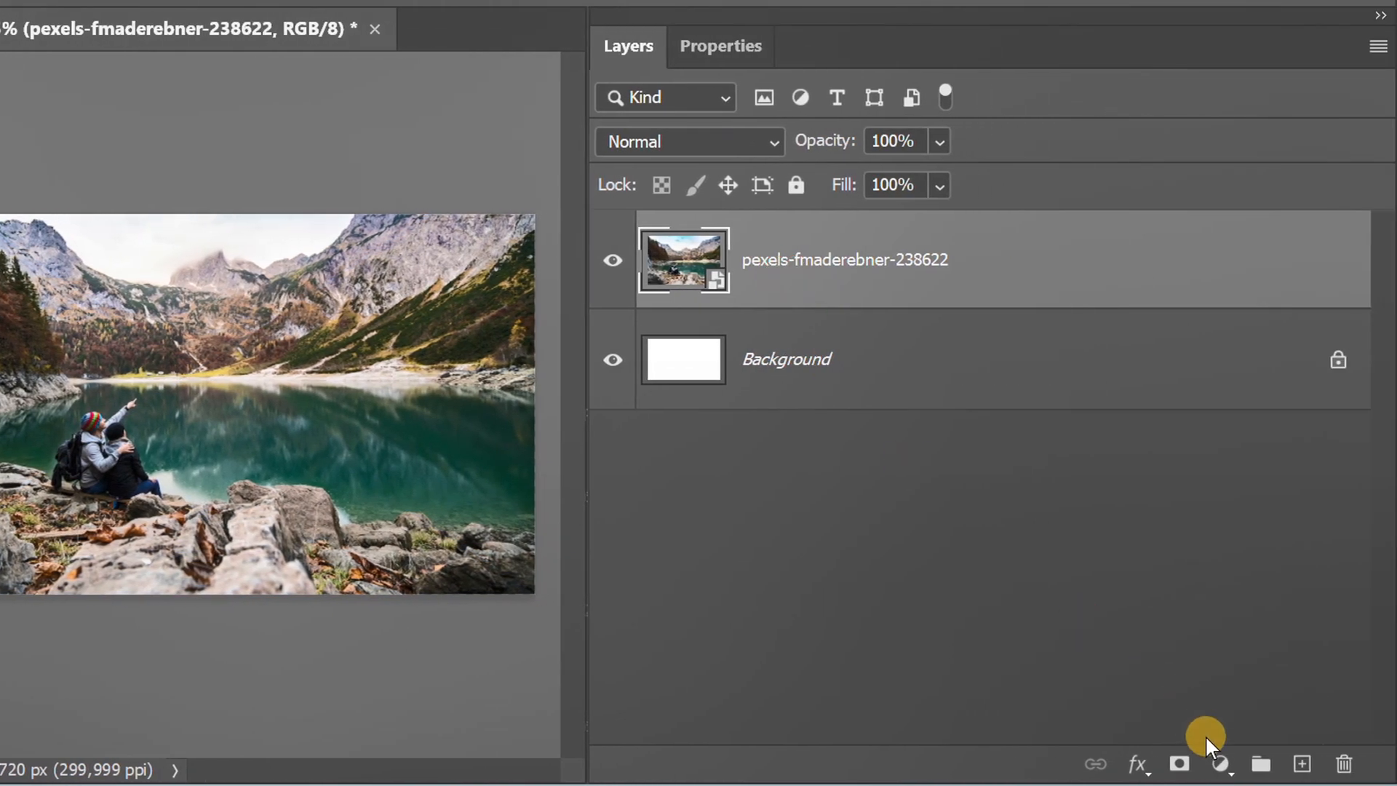
{"action": "left_click", "coordinate": [1220, 763]}
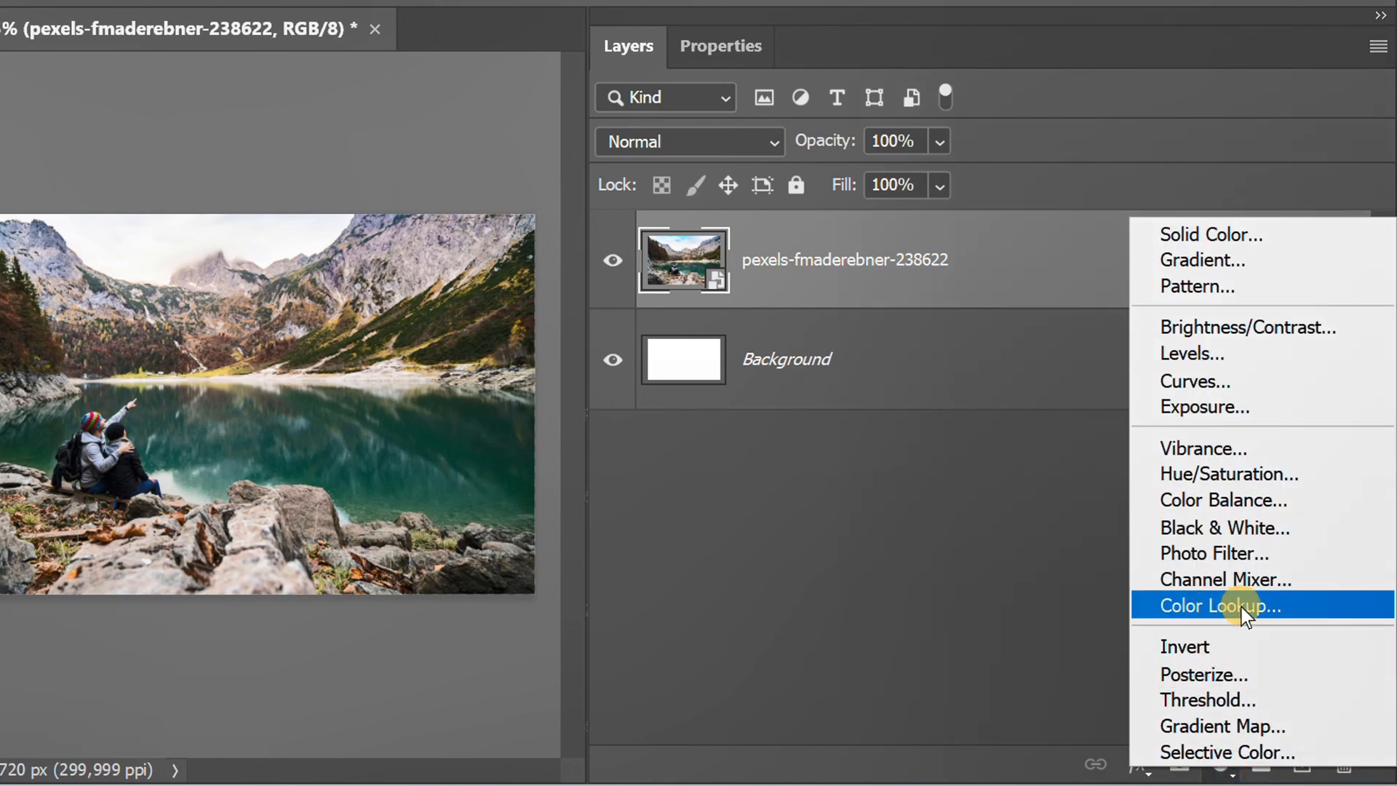
{"action": "left_click", "coordinate": [1246, 607]}
{"action": "left_click", "coordinate": [911, 145]}
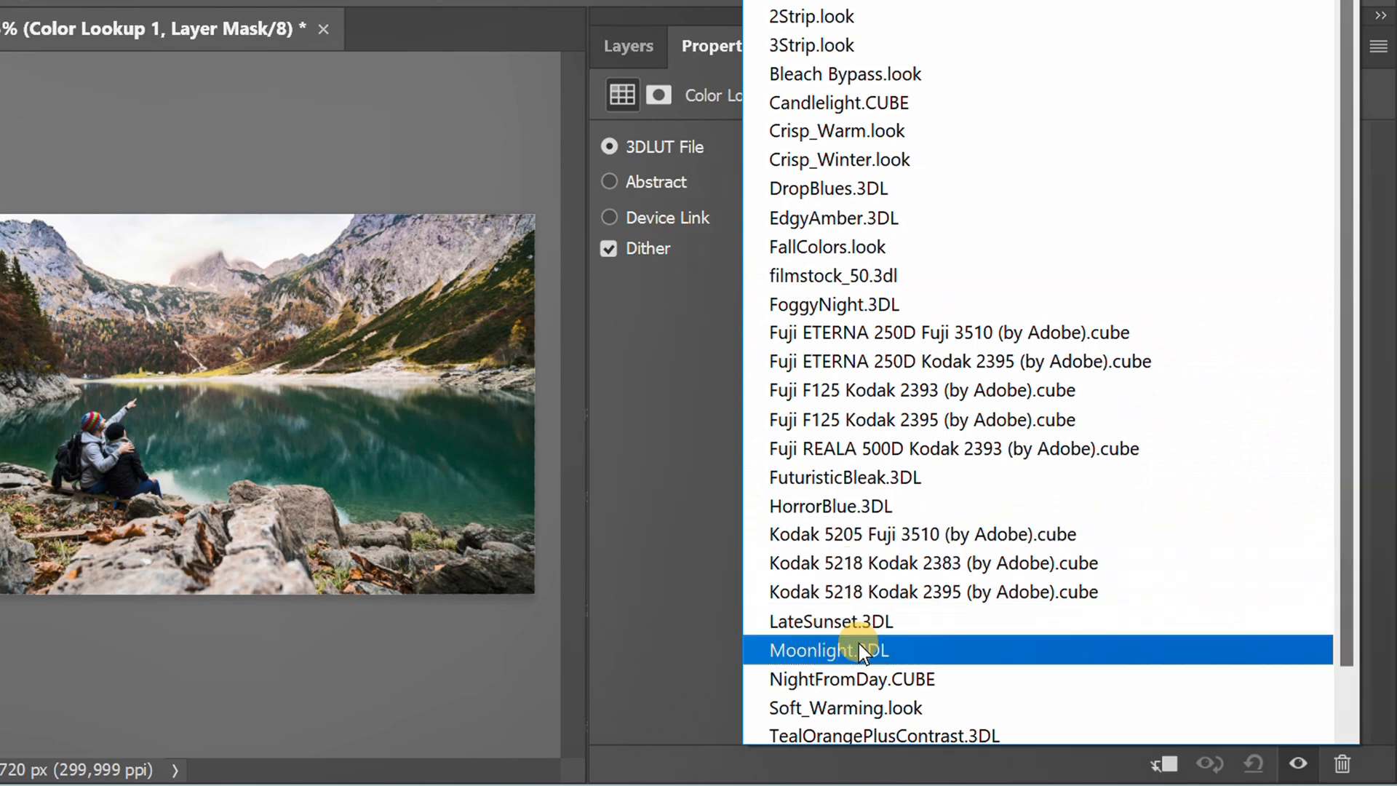
{"action": "left_click", "coordinate": [921, 649]}
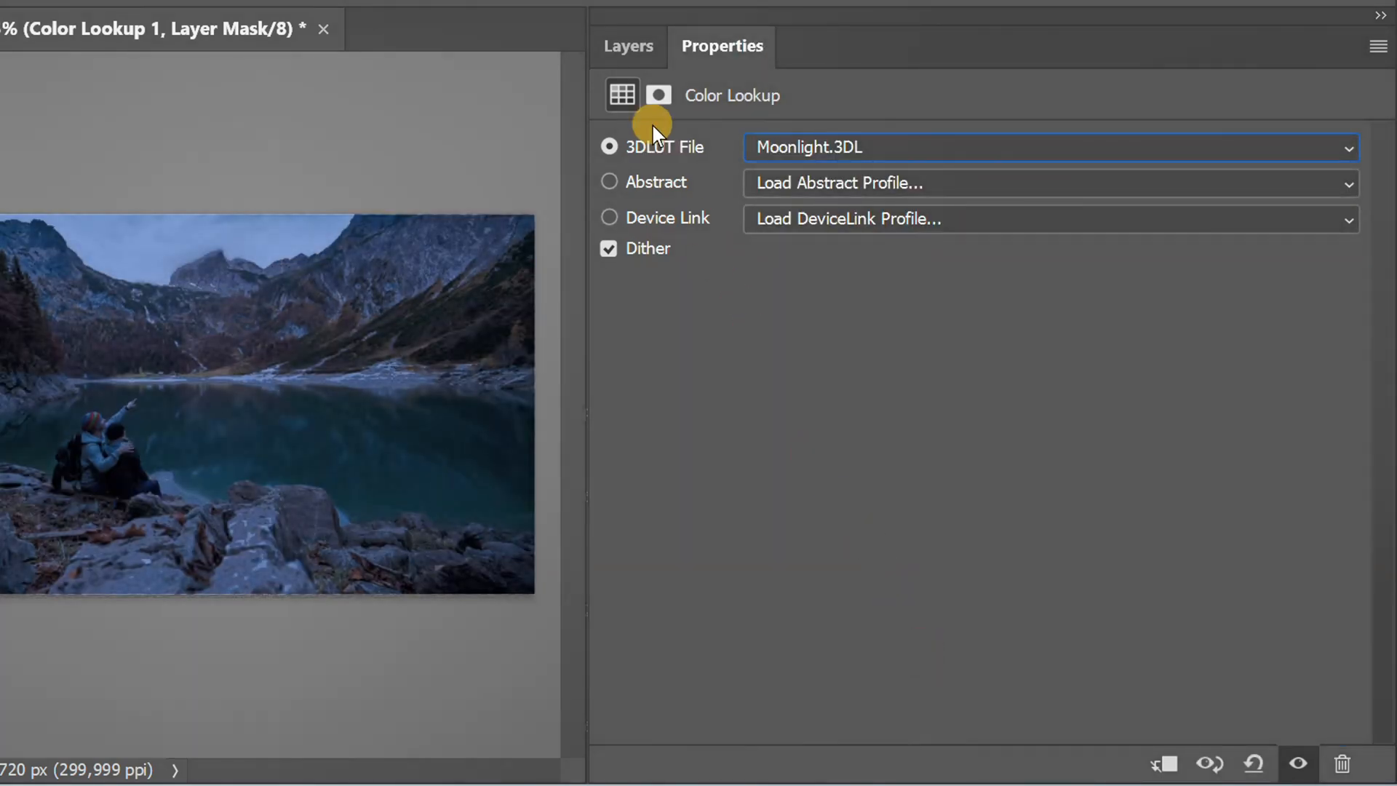
{"action": "left_click", "coordinate": [629, 46]}
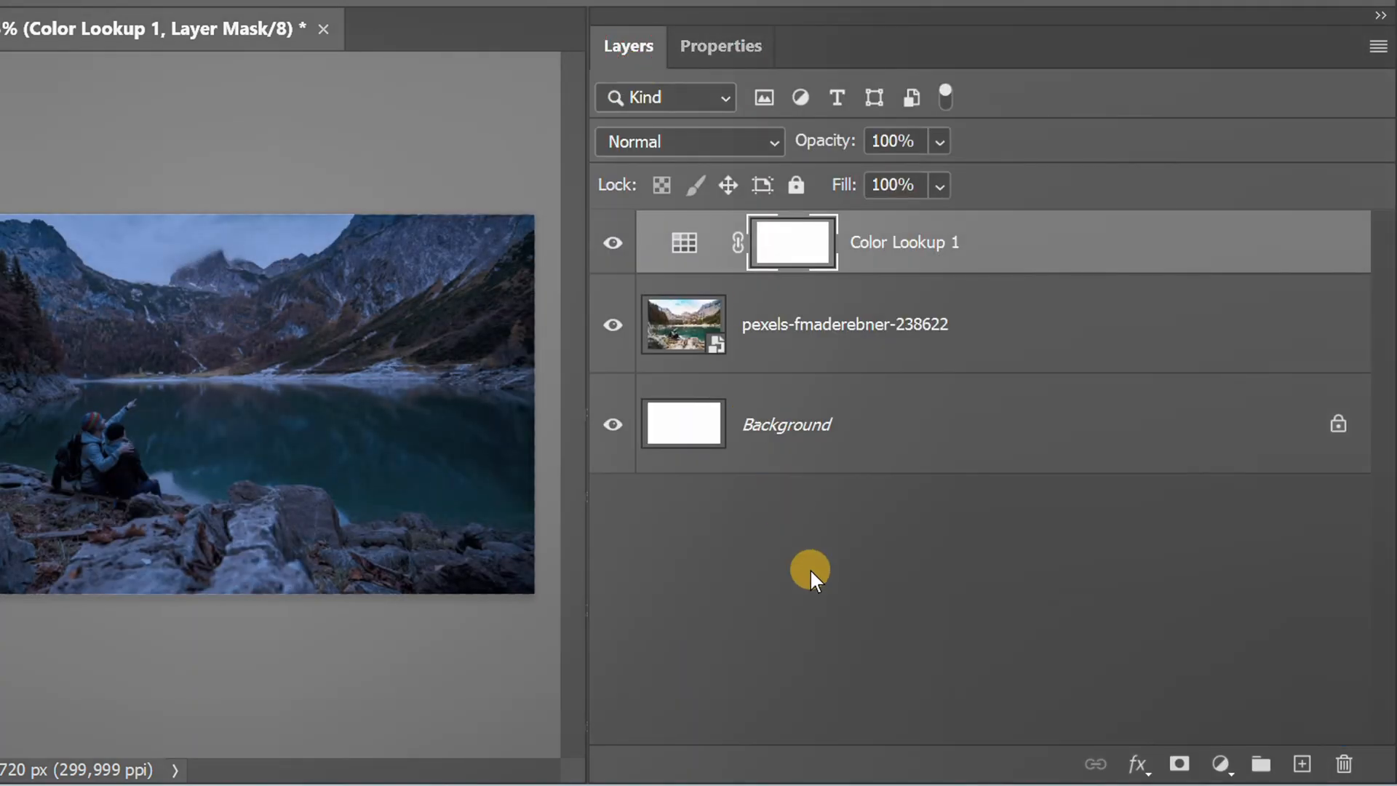
{"action": "left_click", "coordinate": [810, 569]}
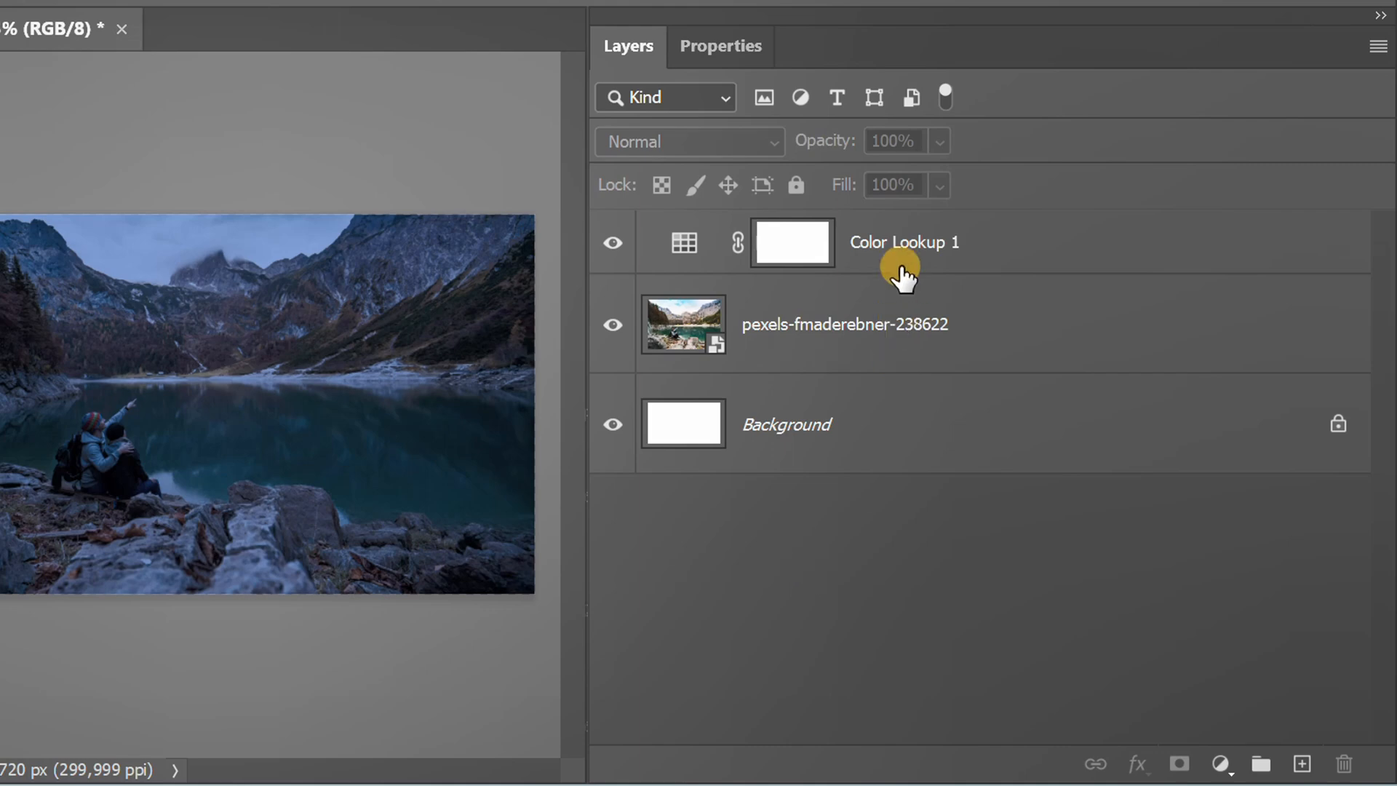
Step: Add a Levels adjustment layer above Color Lookup 1 and lower the white output level to 180
{"action": "left_click", "coordinate": [900, 242]}
{"action": "left_click", "coordinate": [1220, 764]}
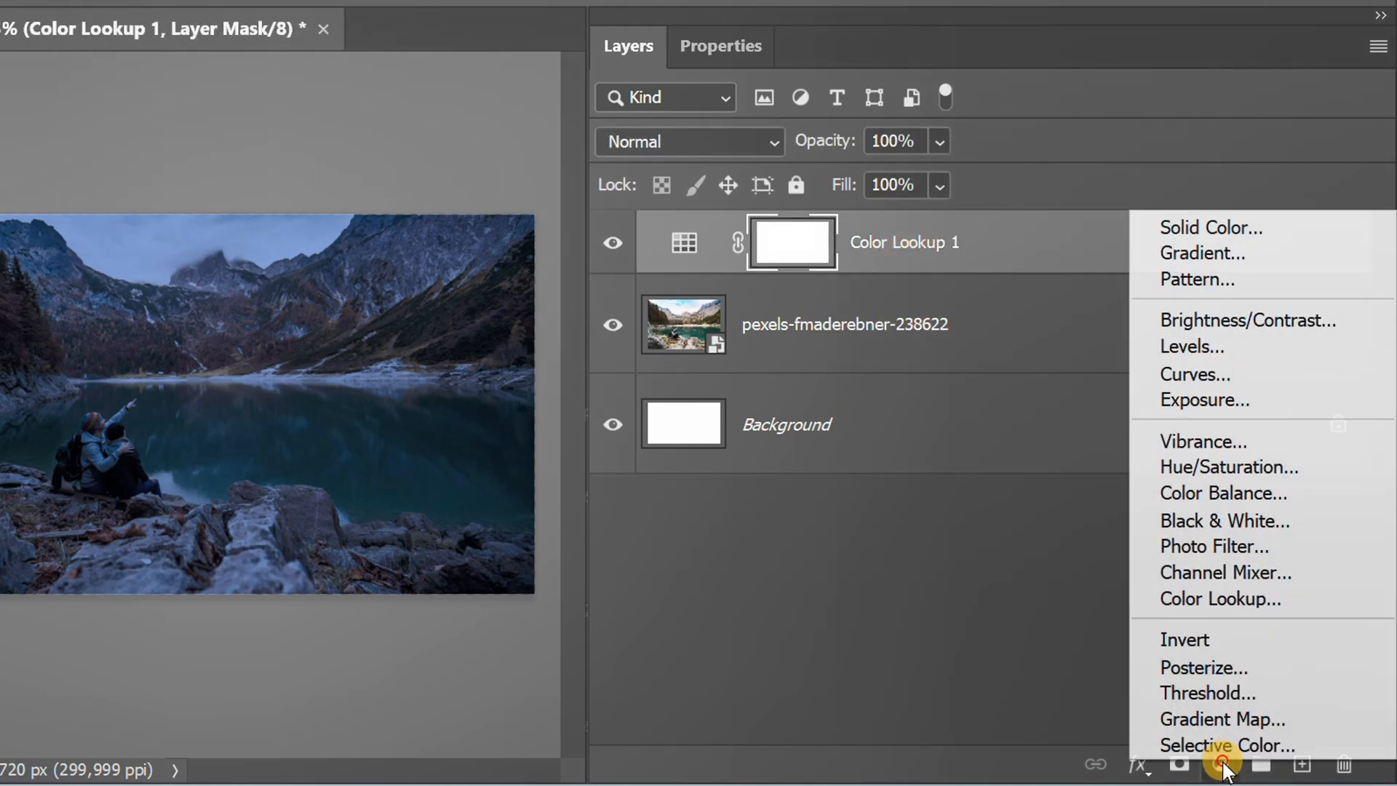
{"action": "left_click", "coordinate": [1225, 347]}
{"action": "left_click_drag", "start_coordinate": [1197, 466], "coordinate": [1085, 466]}
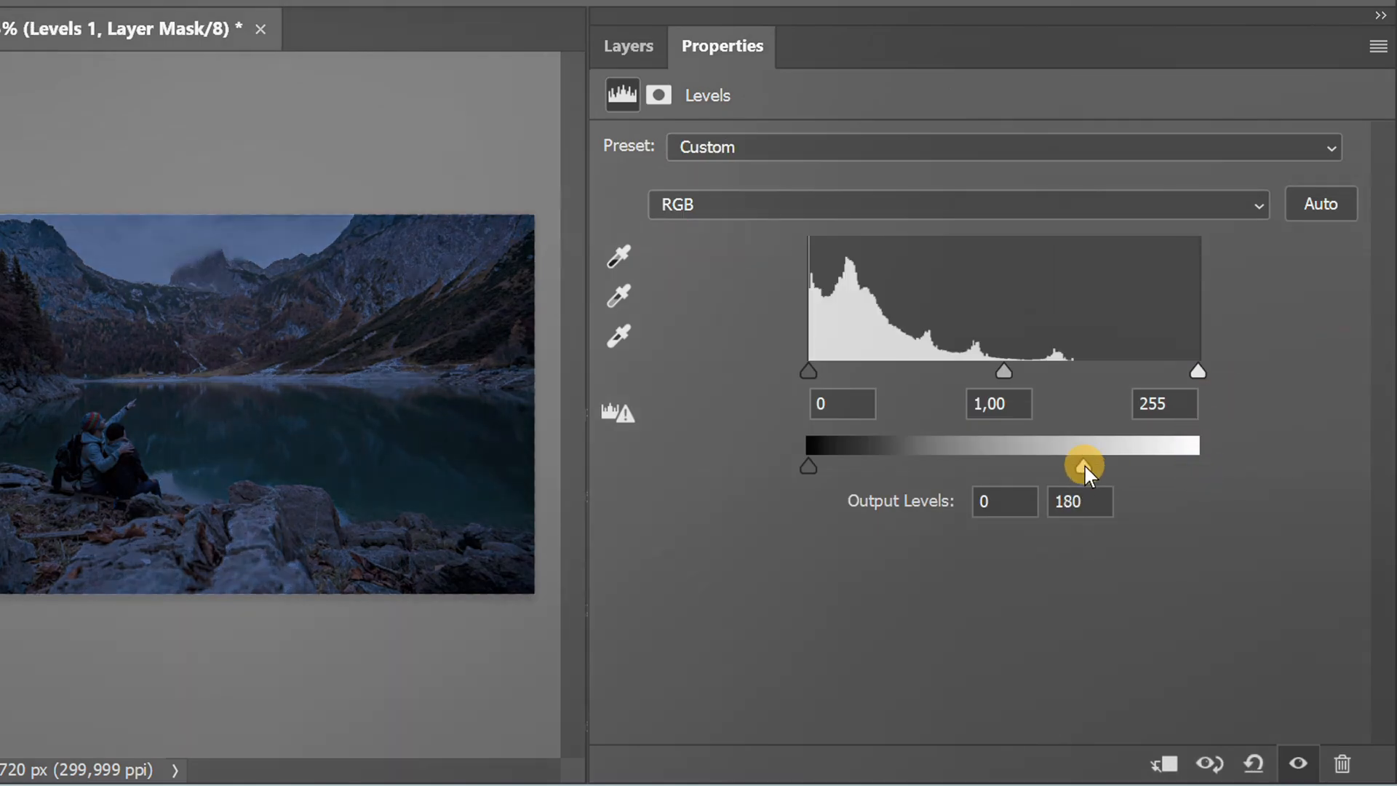
{"action": "left_click", "coordinate": [627, 45]}
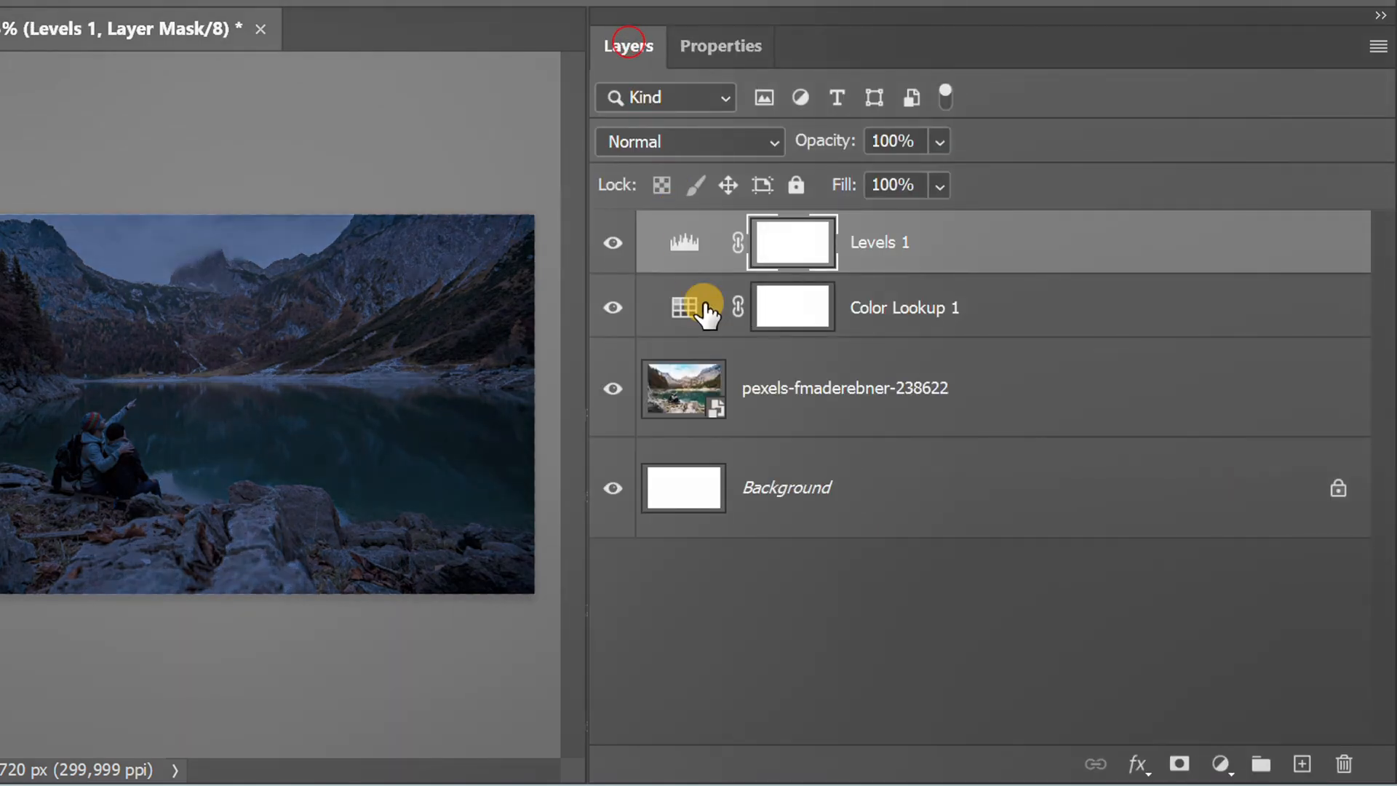
{"action": "left_click", "coordinate": [842, 596]}
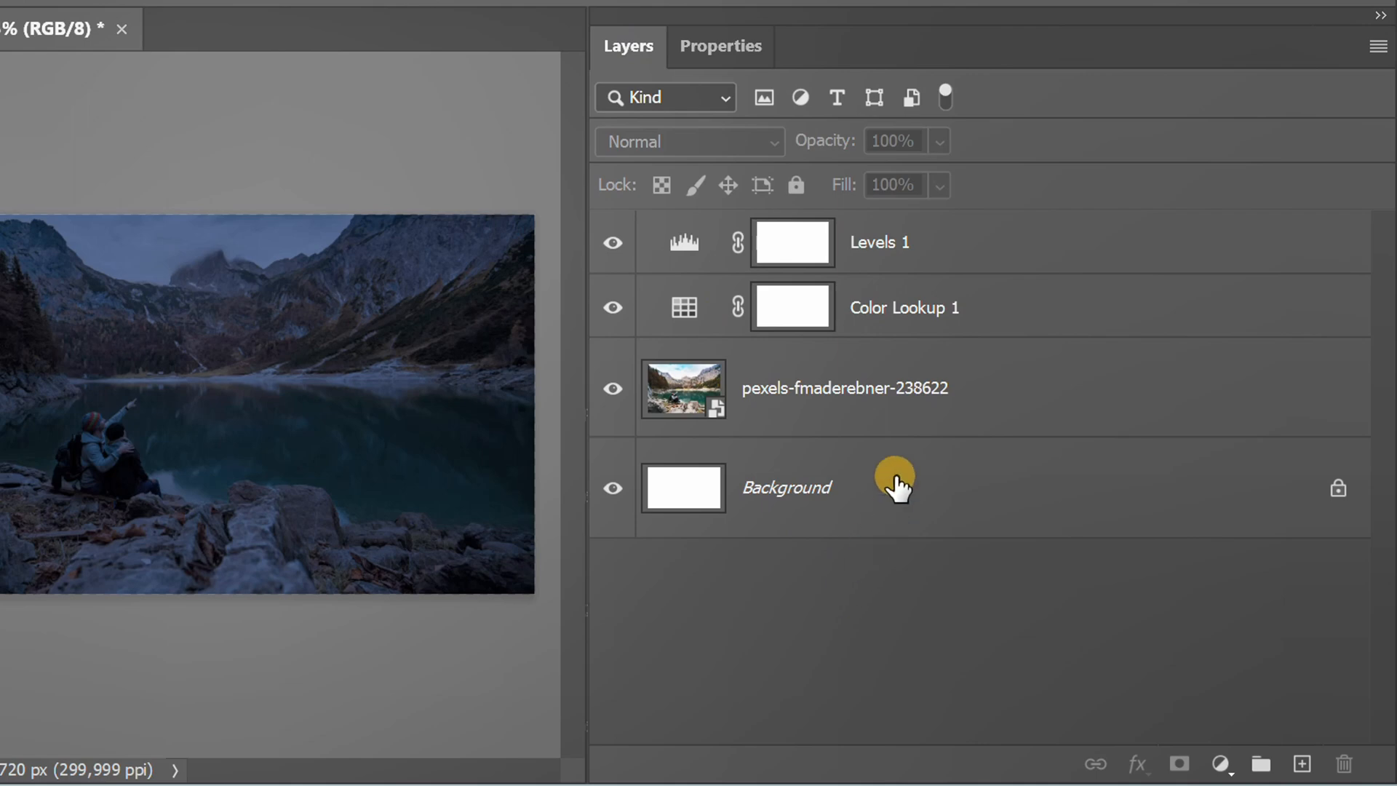
Step: Group the Levels, Color Lookup and lake photo layers into a group named Background
{"action": "left_click", "coordinate": [920, 236]}
{"action": "left_click", "coordinate": [926, 306], "text": "shift"}
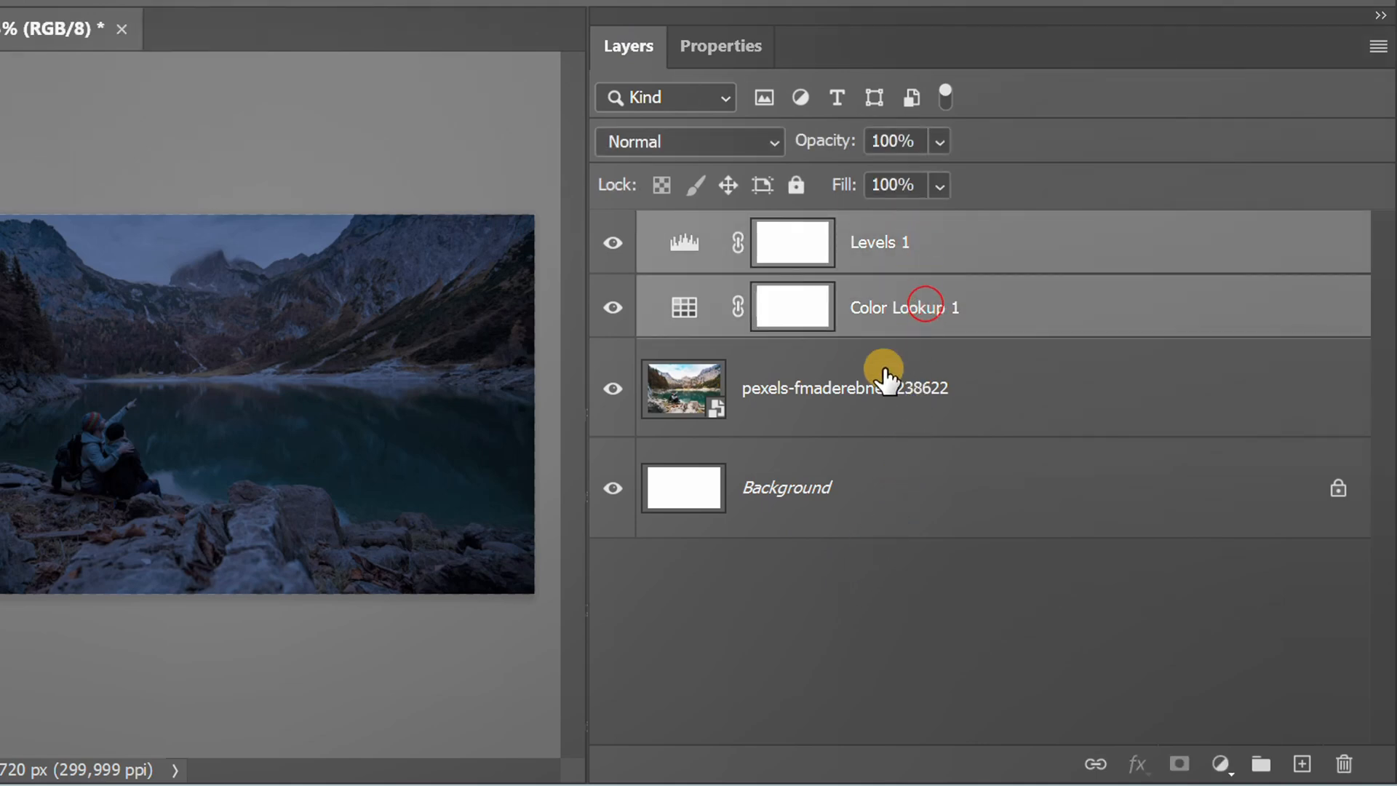
{"action": "left_click", "coordinate": [862, 397], "text": "shift"}
{"action": "right_click", "coordinate": [862, 324]}
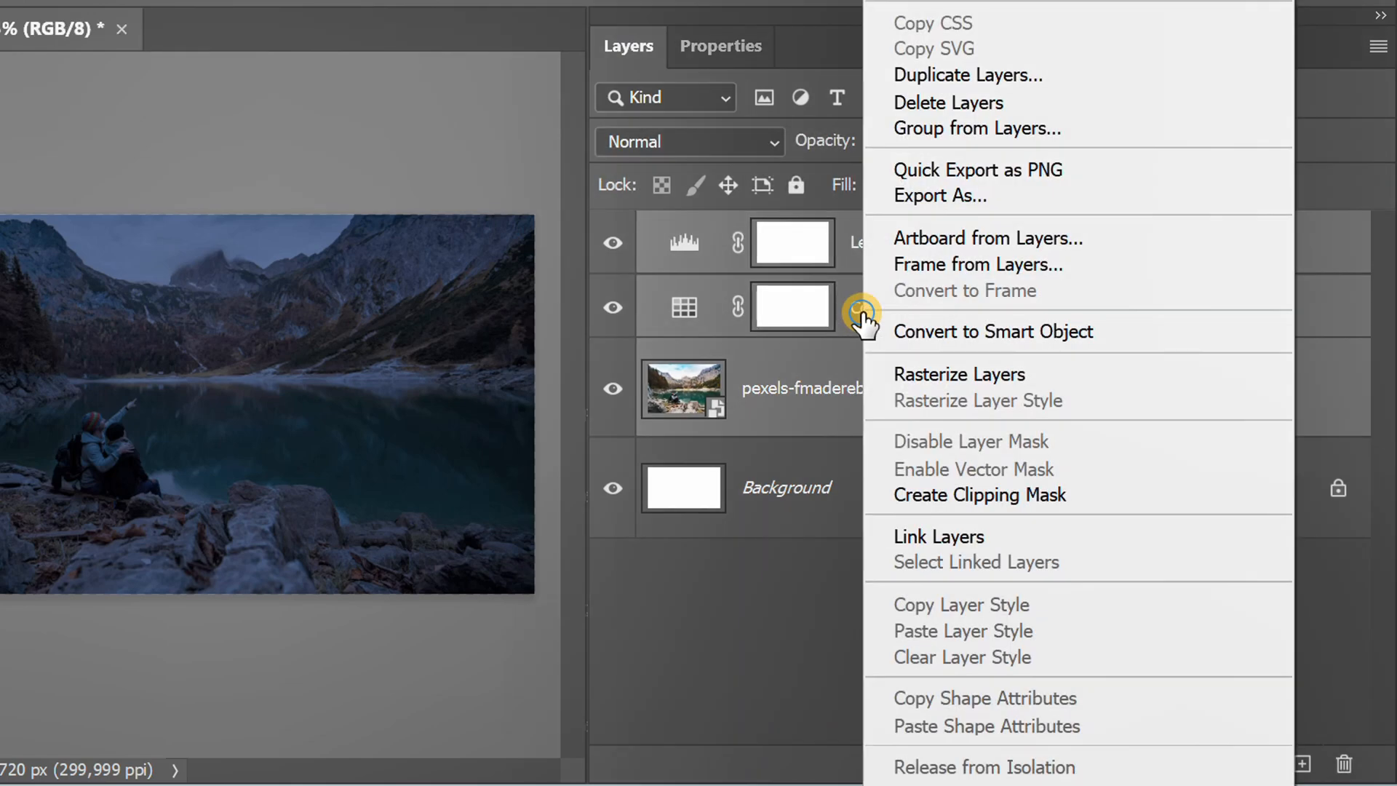
{"action": "left_click", "coordinate": [1036, 127]}
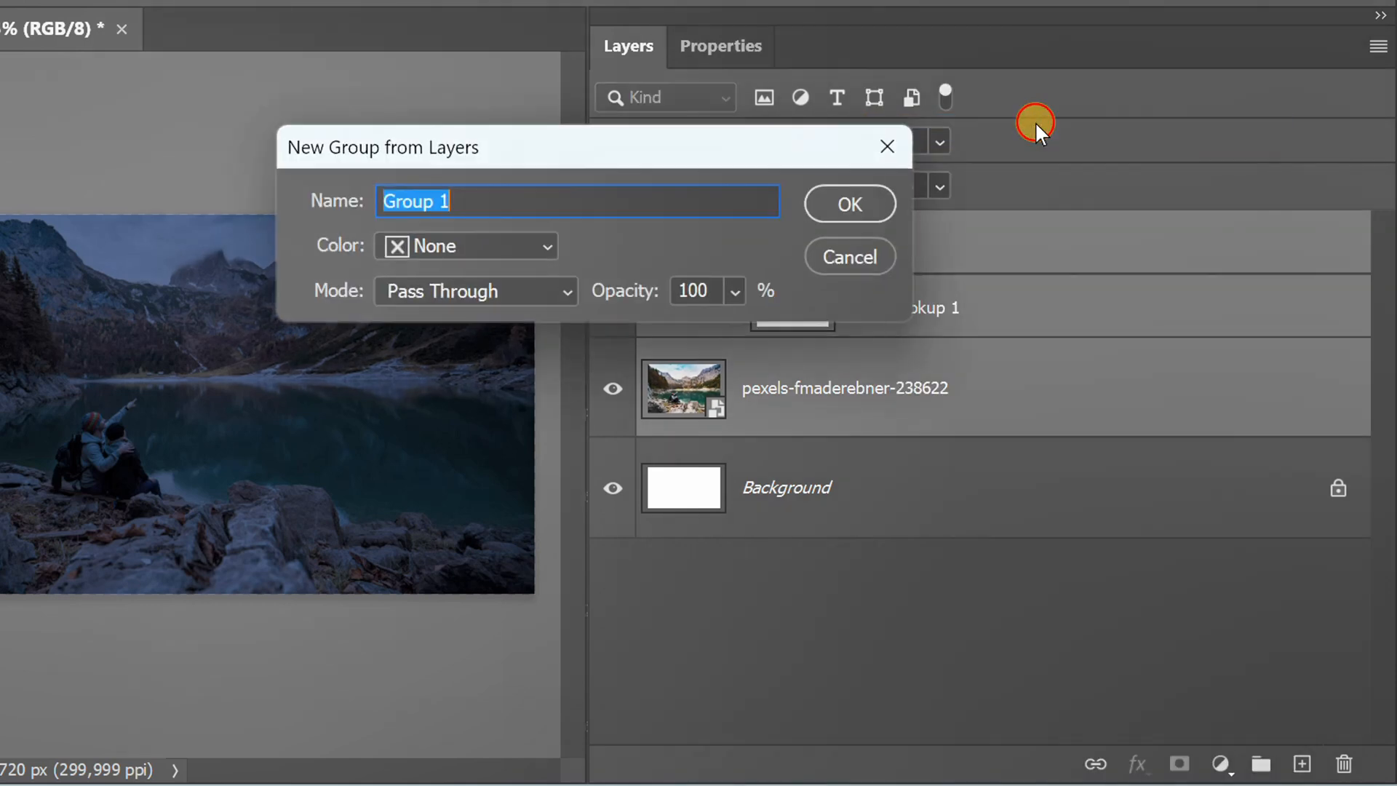
{"action": "type", "text": "Background"}
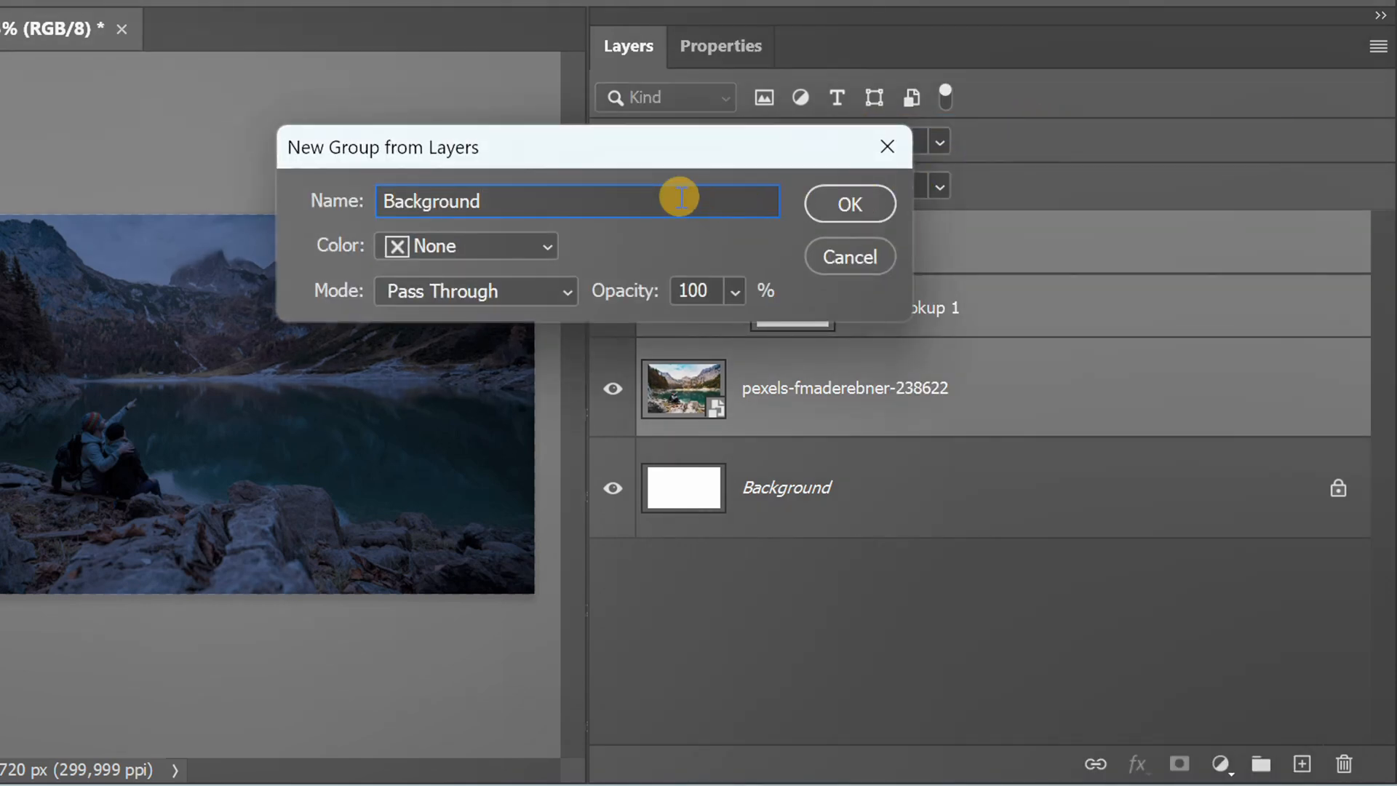
{"action": "left_click", "coordinate": [848, 203]}
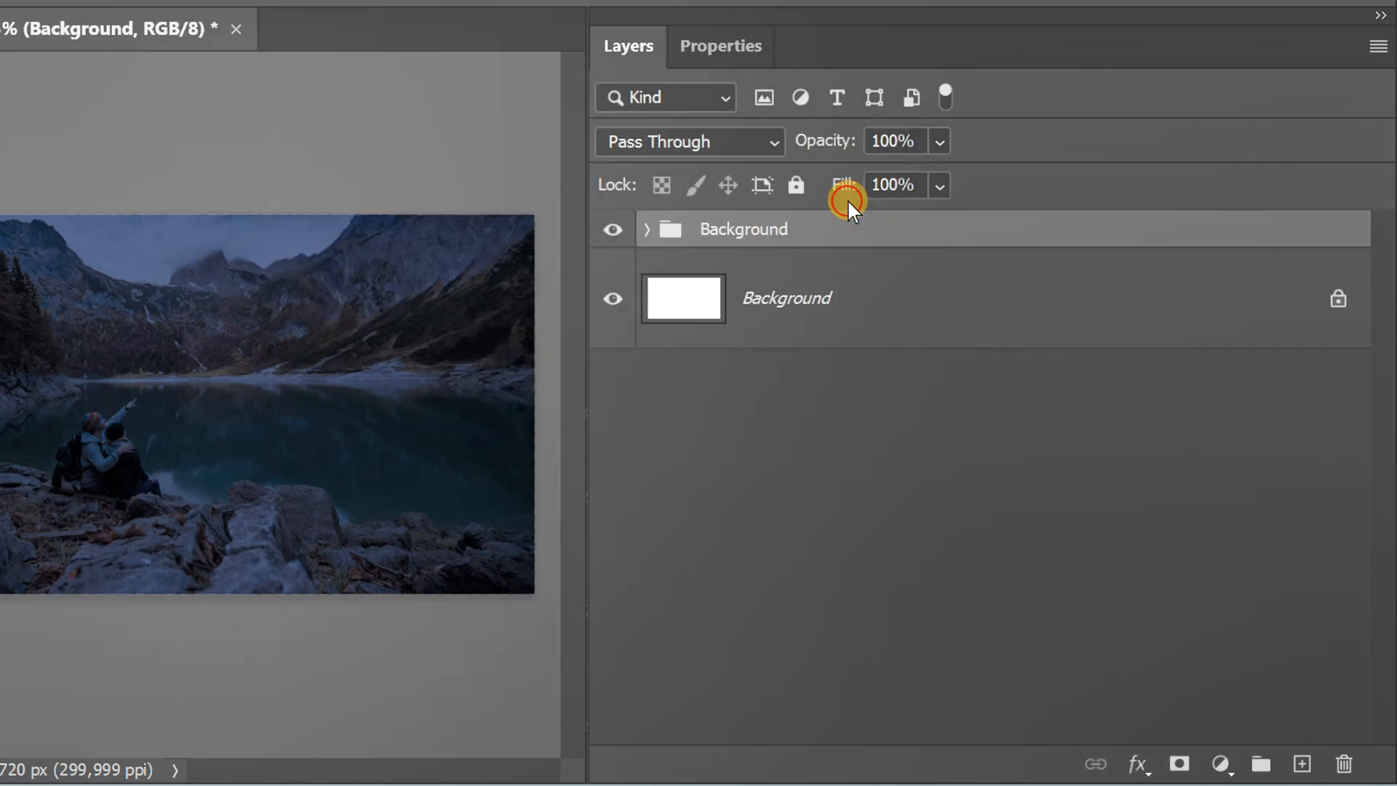
{"action": "left_click", "coordinate": [697, 471]}
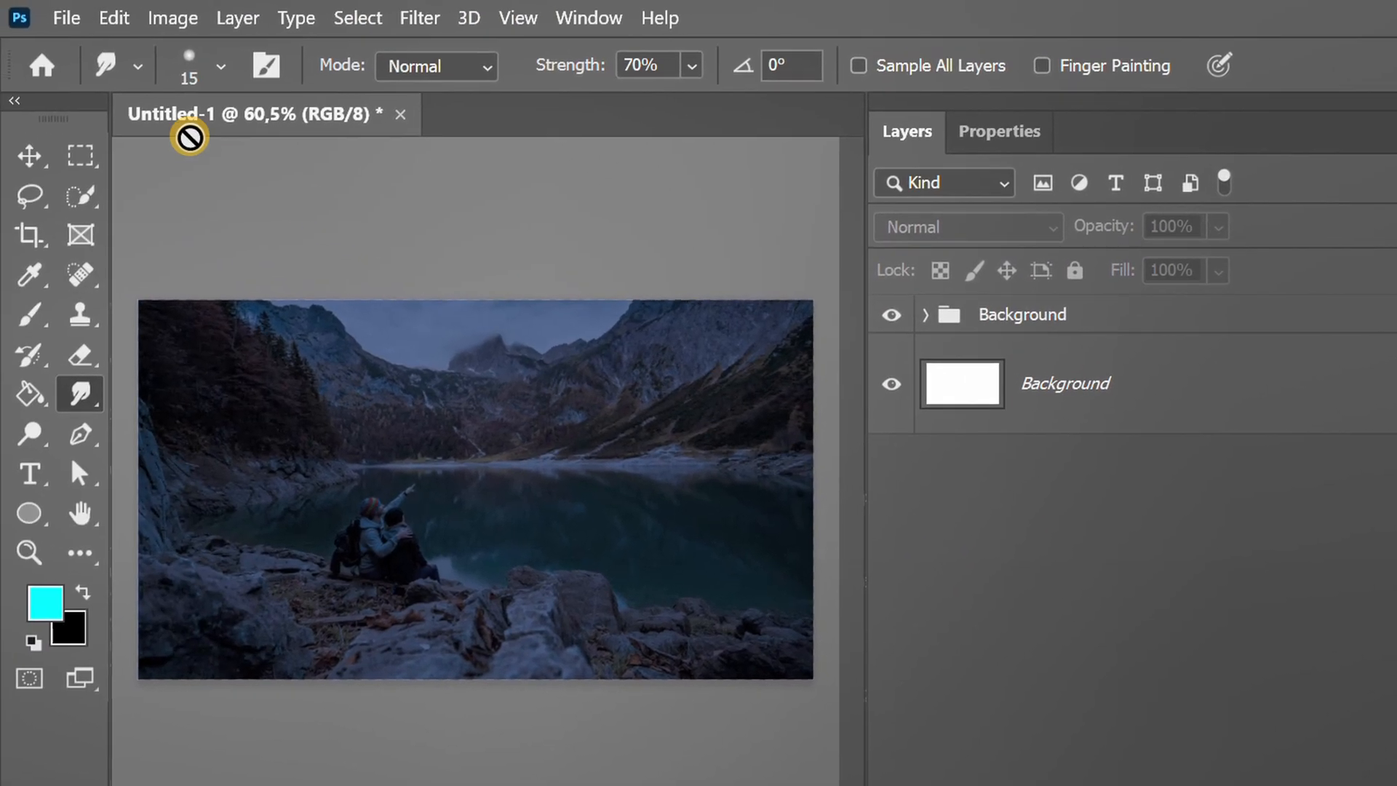
Step: Place the Unsplash photo of the man with crossed arms as an embedded image above the Background group
{"action": "left_click", "coordinate": [65, 17]}
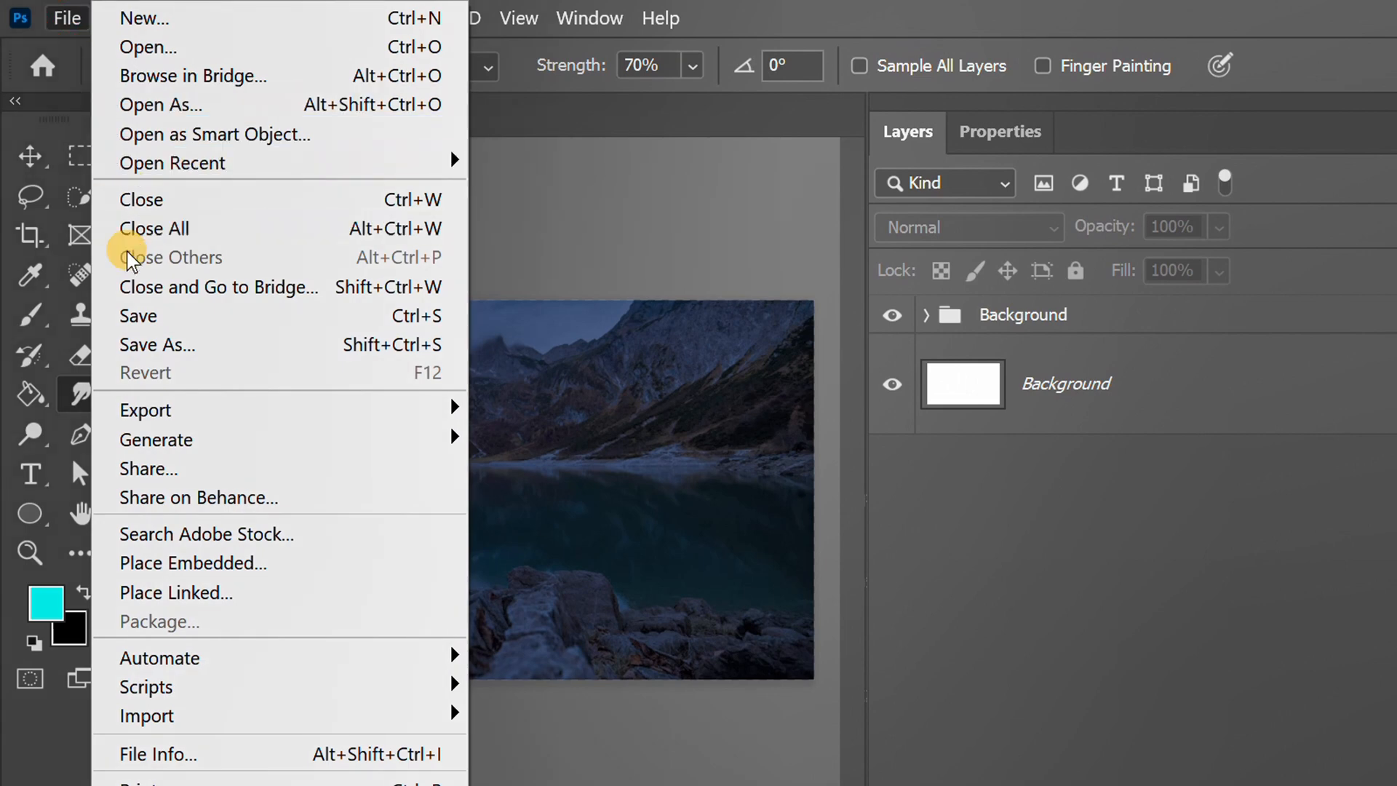
{"action": "left_click", "coordinate": [297, 561]}
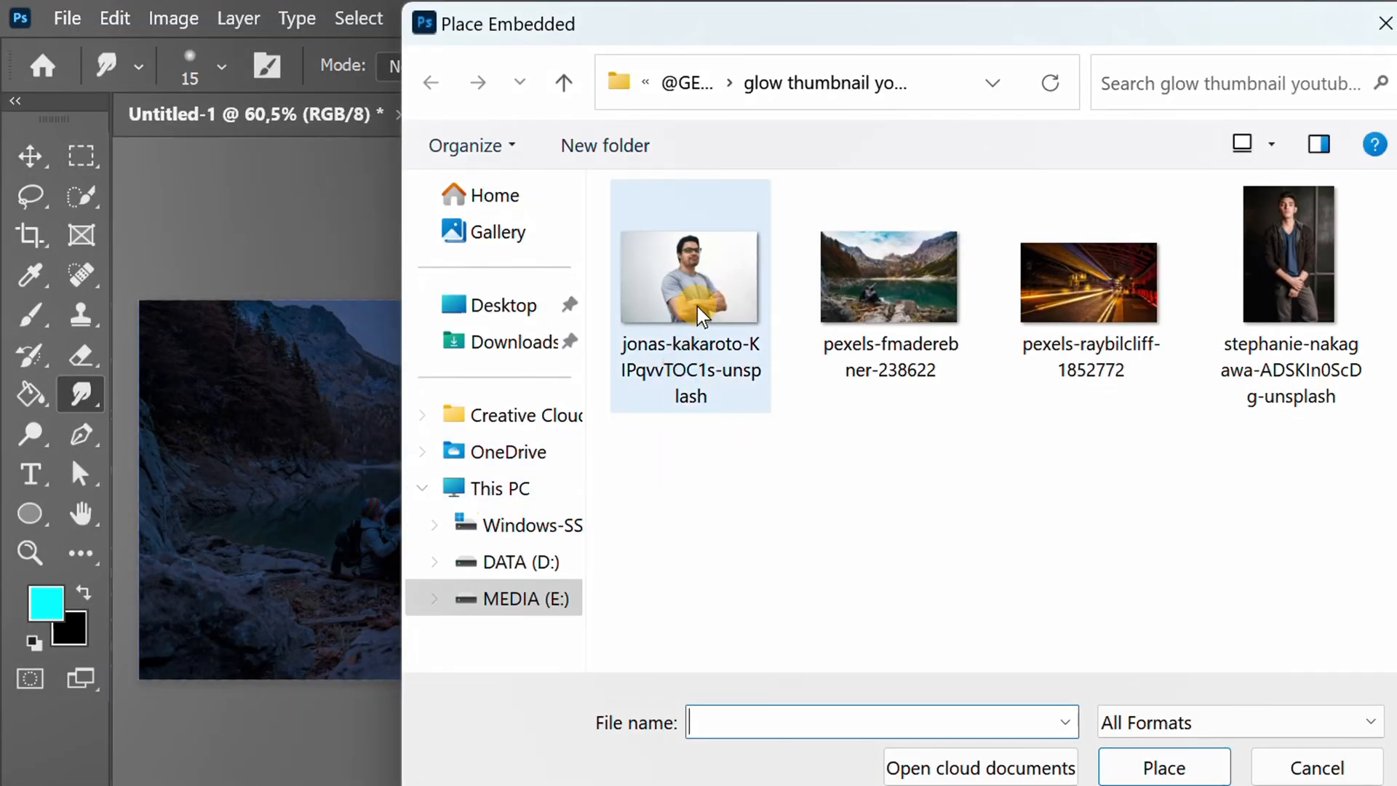
{"action": "left_click", "coordinate": [696, 304]}
{"action": "left_click", "coordinate": [1162, 765]}
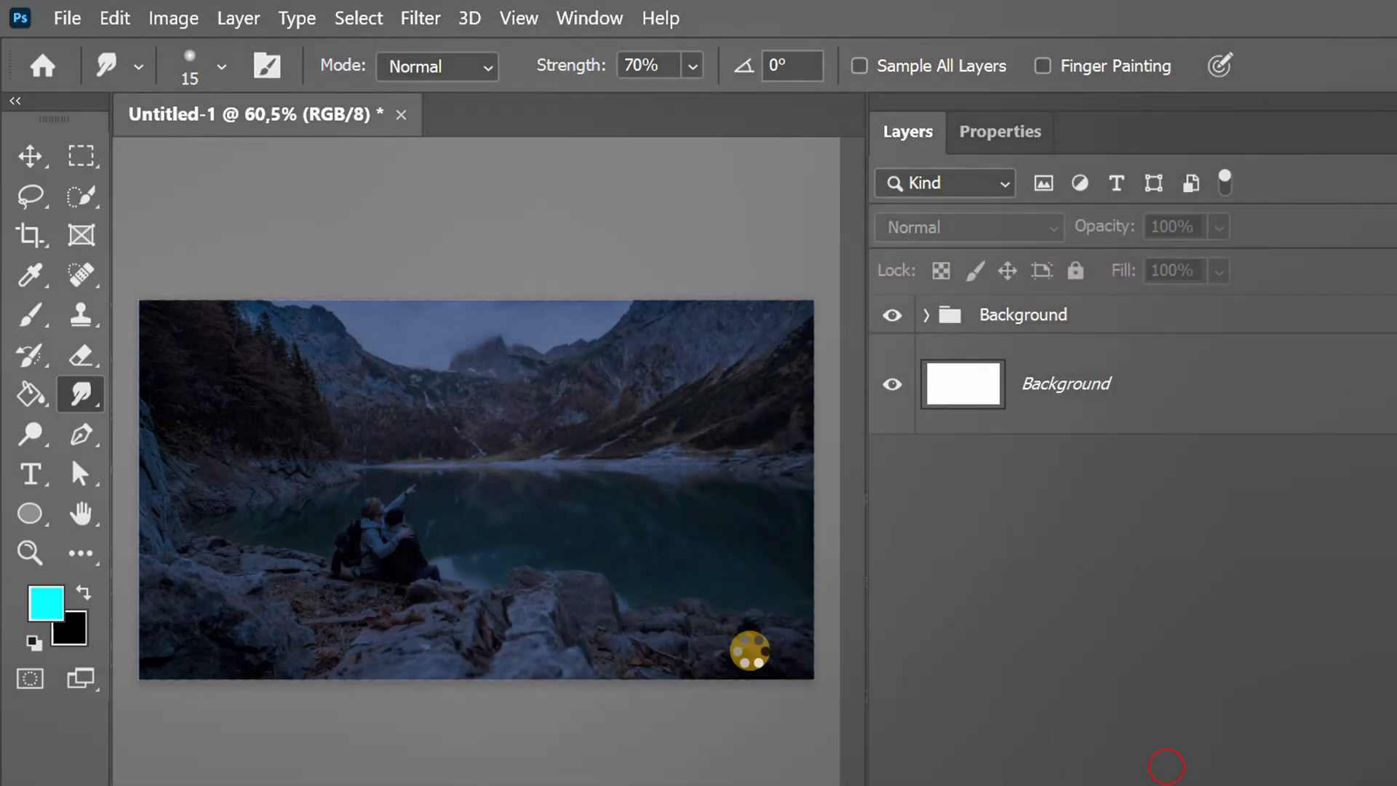
{"action": "key", "text": "Return"}
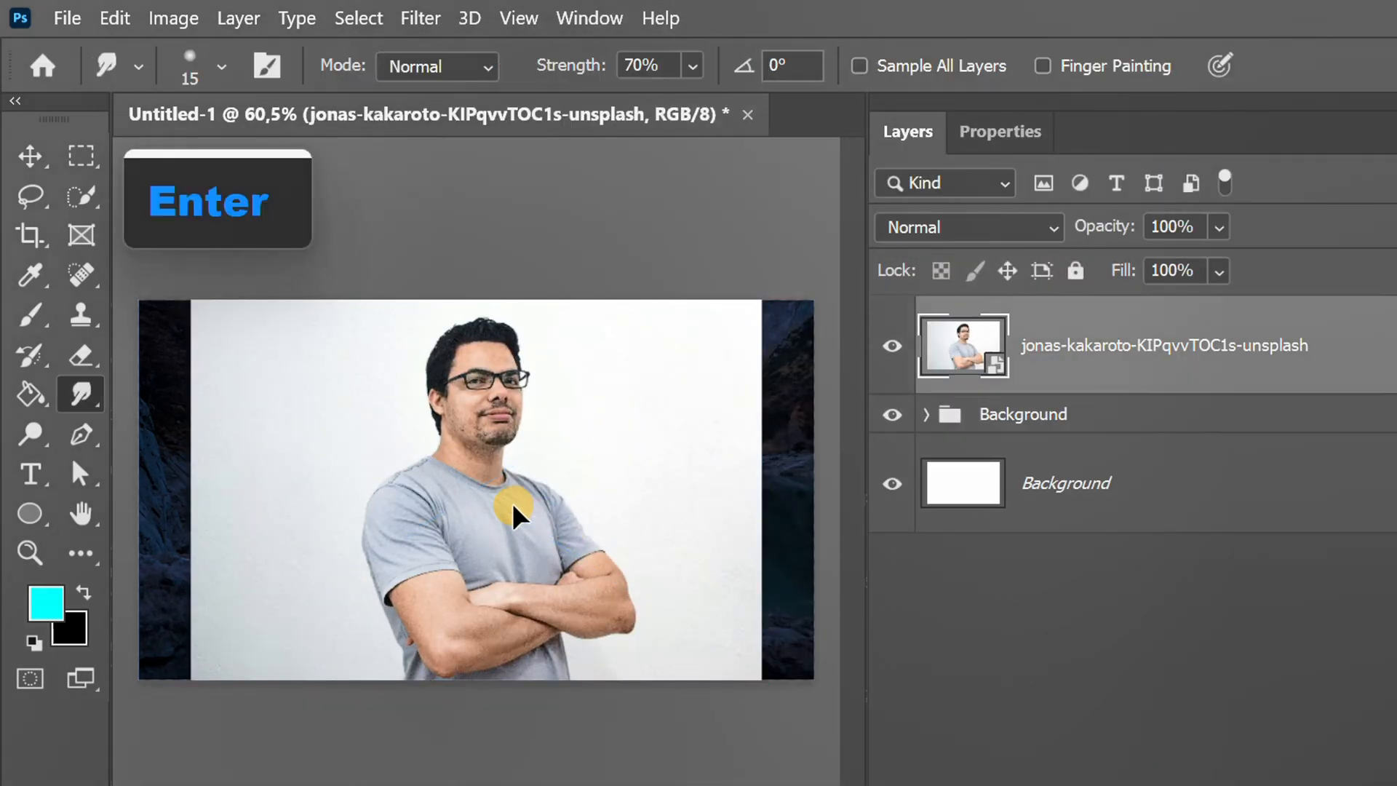
Step: Cut the man out of his photo with Select and Mask using Select Subject, output to New Layer
{"action": "left_click", "coordinate": [356, 18]}
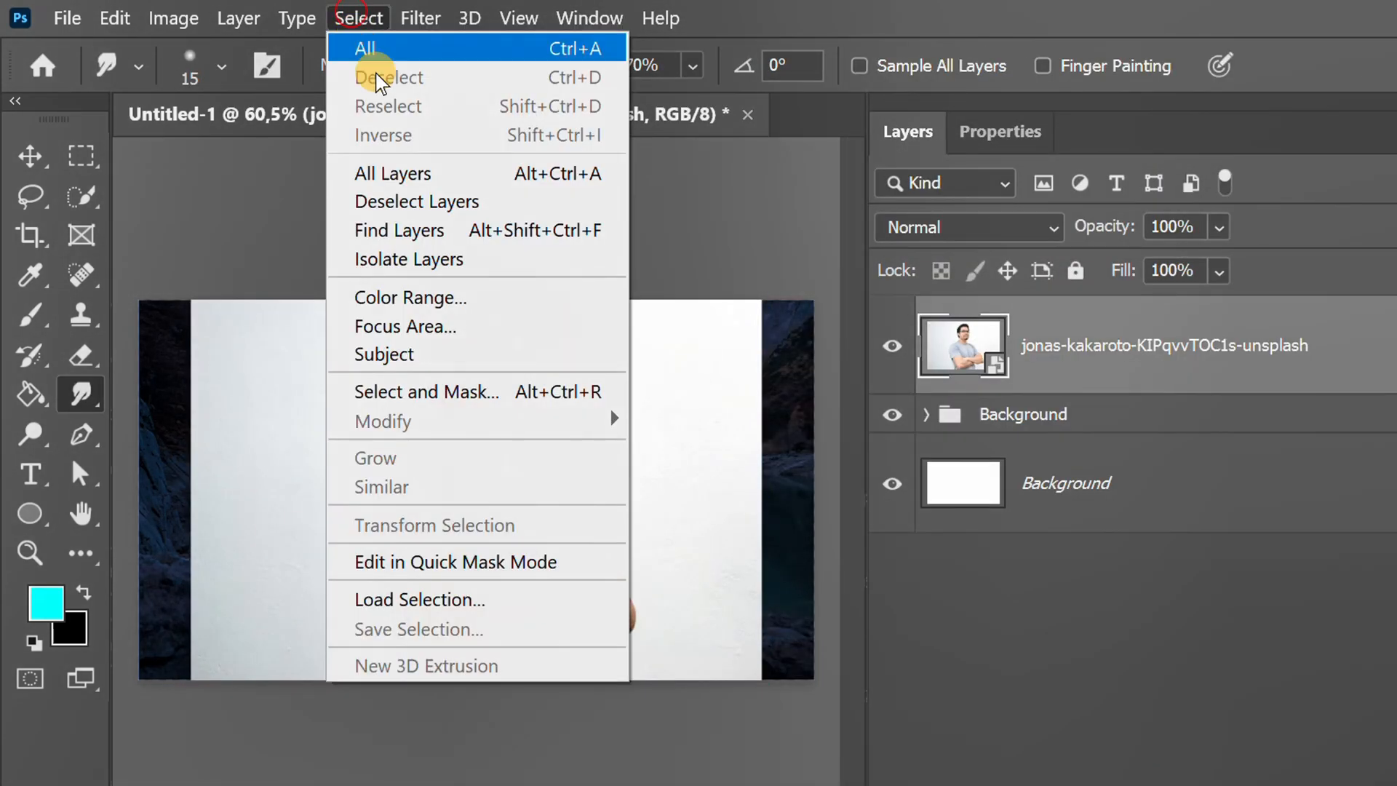
{"action": "left_click", "coordinate": [473, 392]}
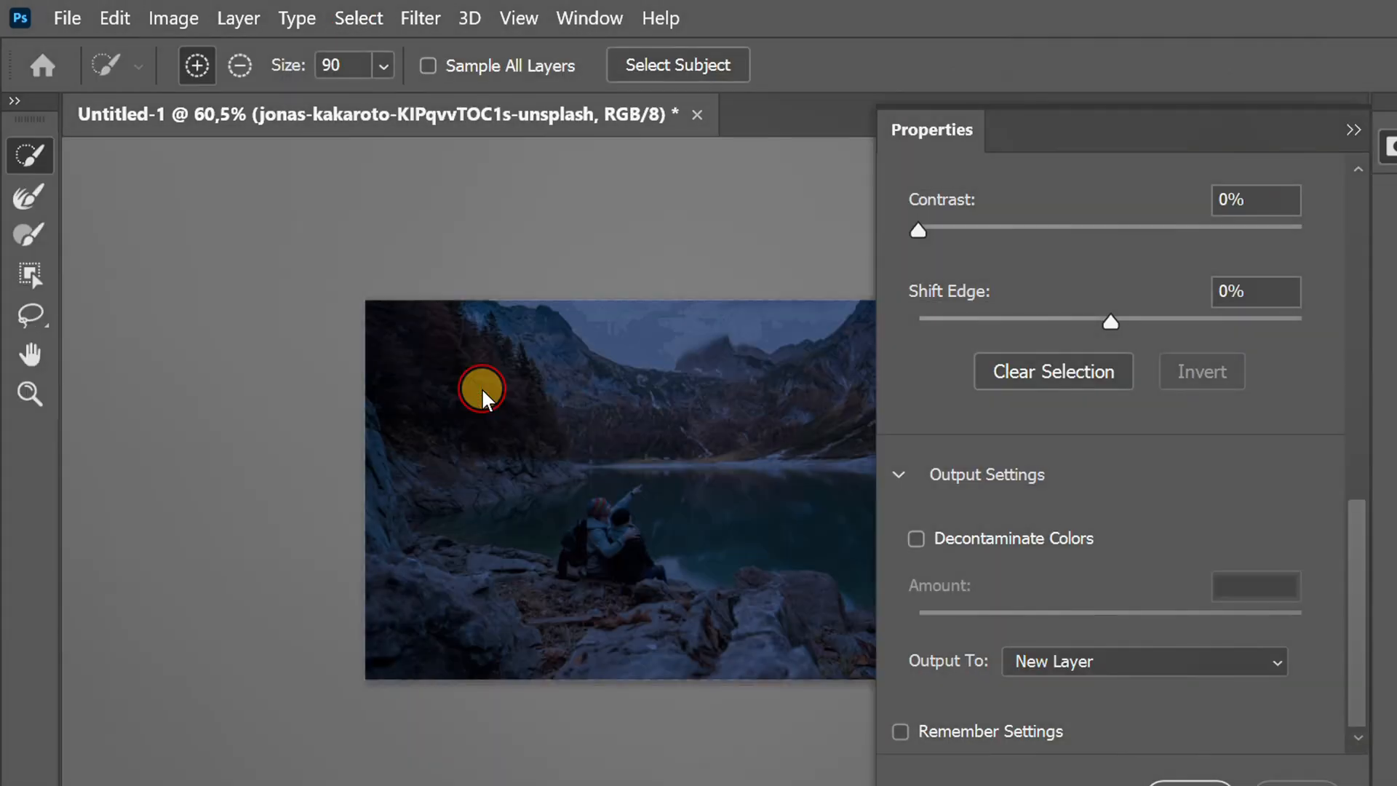
{"action": "left_click", "coordinate": [667, 66]}
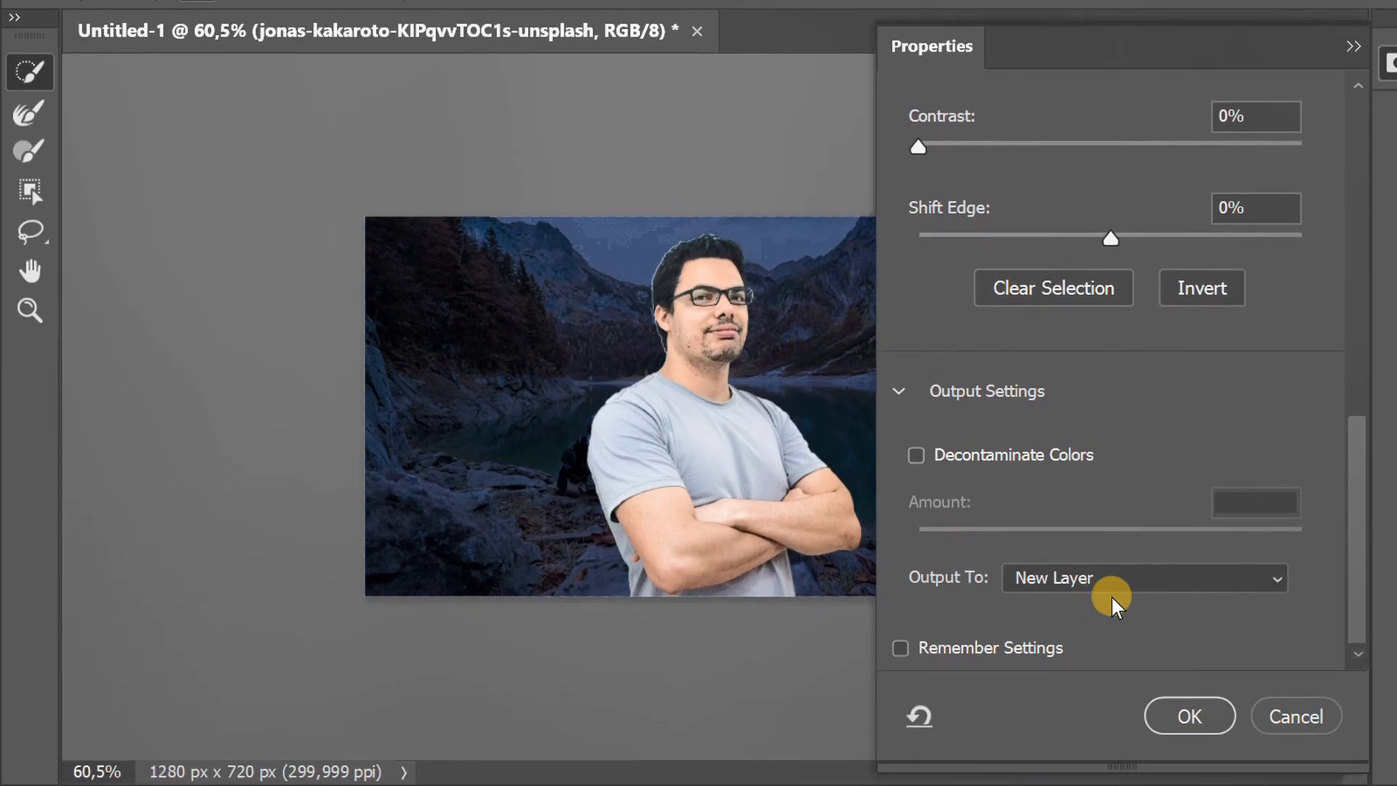
{"action": "left_click", "coordinate": [1139, 660]}
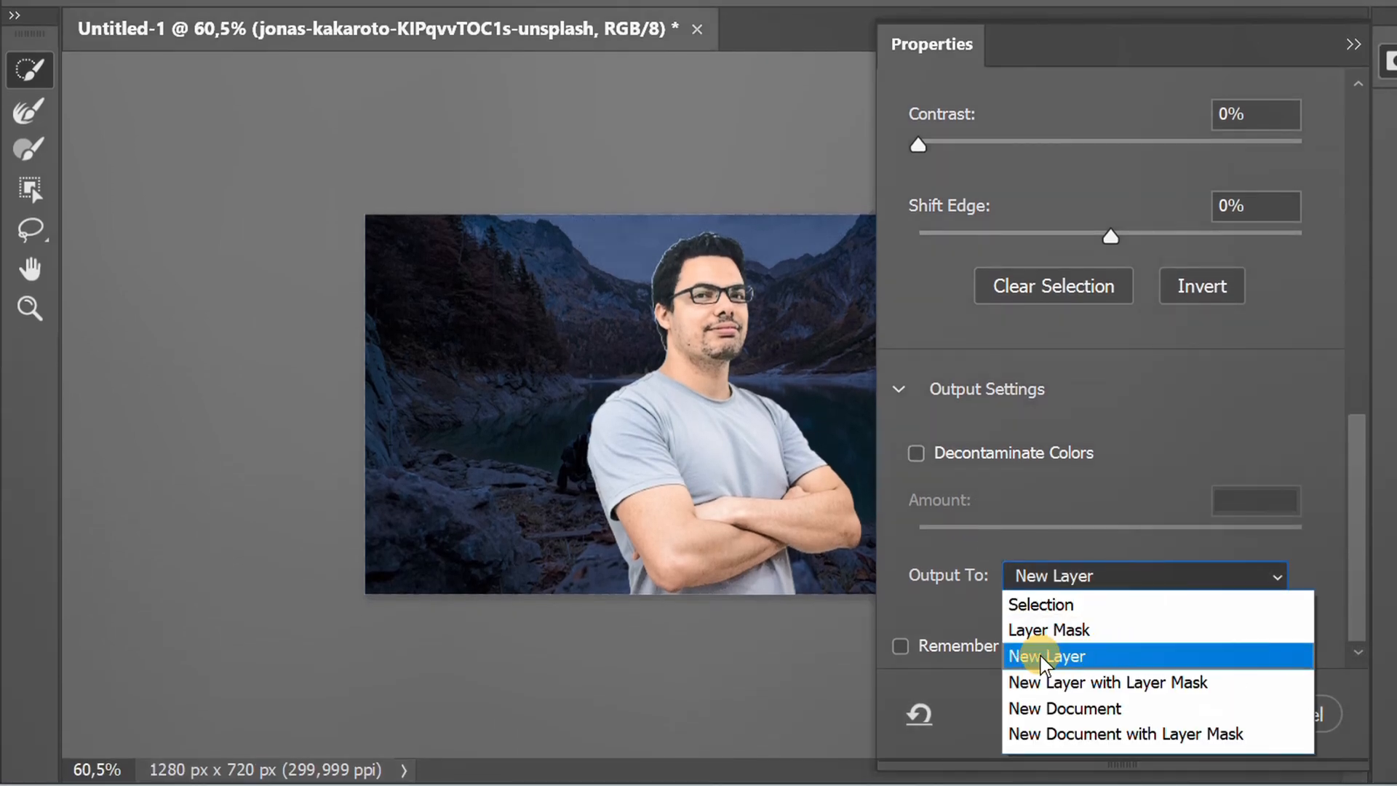
{"action": "left_click", "coordinate": [1088, 658]}
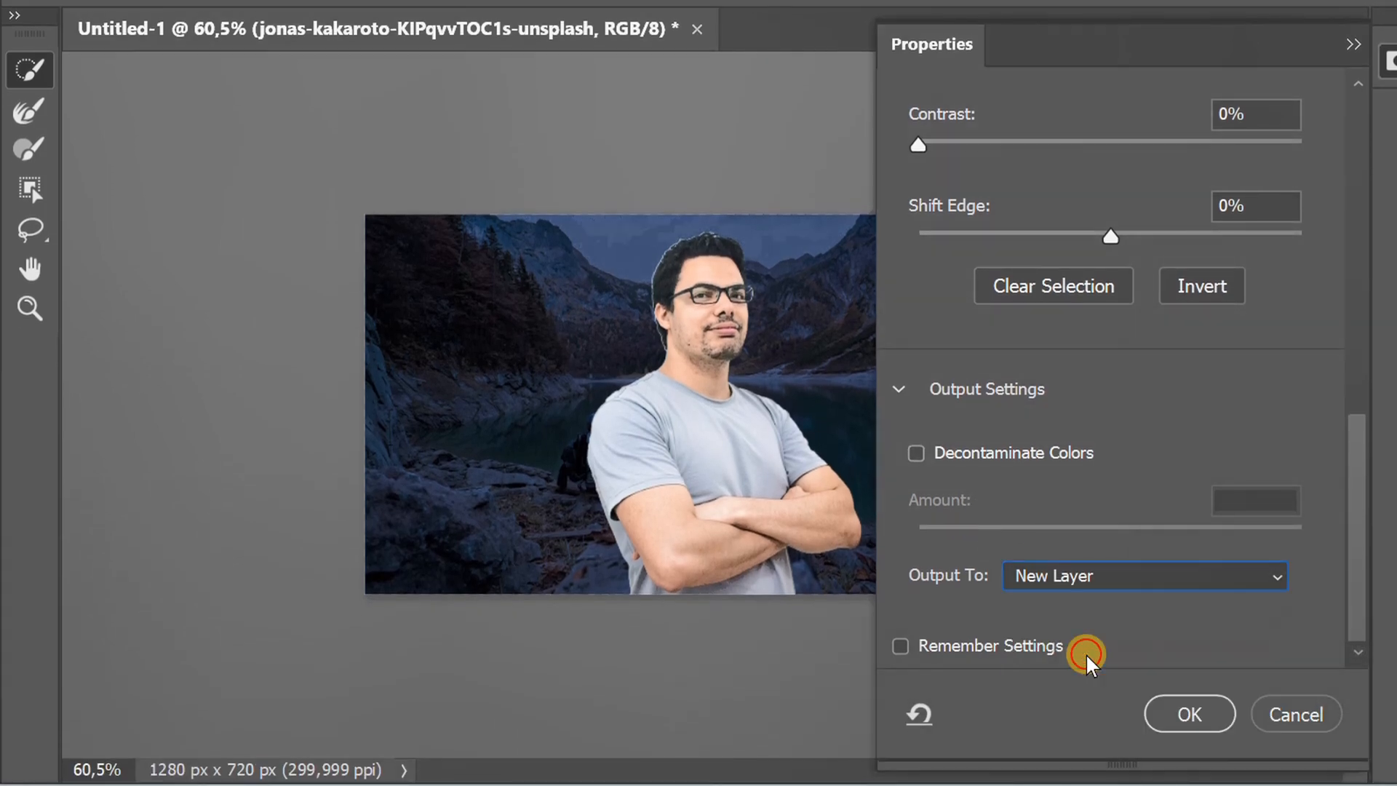
{"action": "left_click", "coordinate": [1191, 714]}
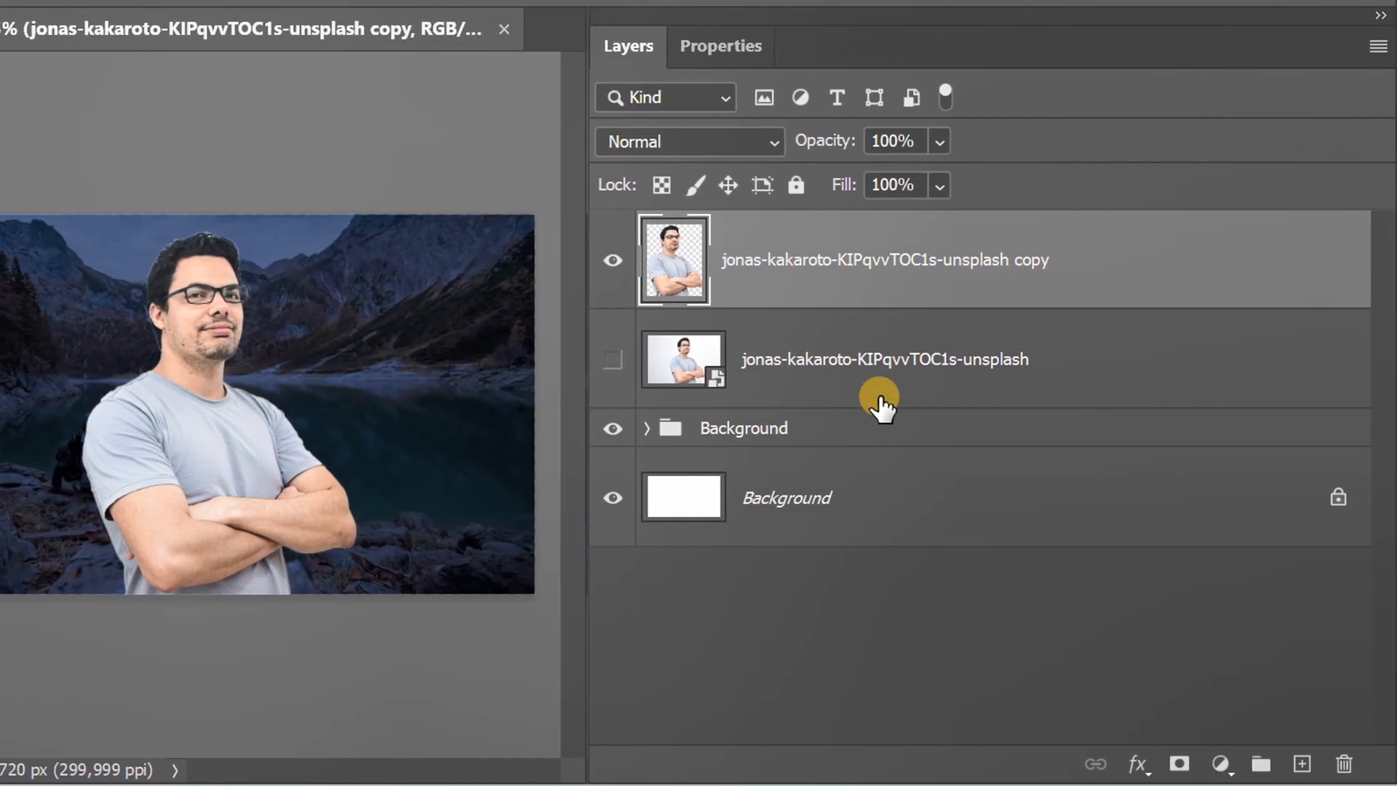
Step: Delete the hidden original smart object layer of the man, keeping only the cut-out copy
{"action": "left_click", "coordinate": [1167, 364]}
{"action": "right_click", "coordinate": [1176, 368]}
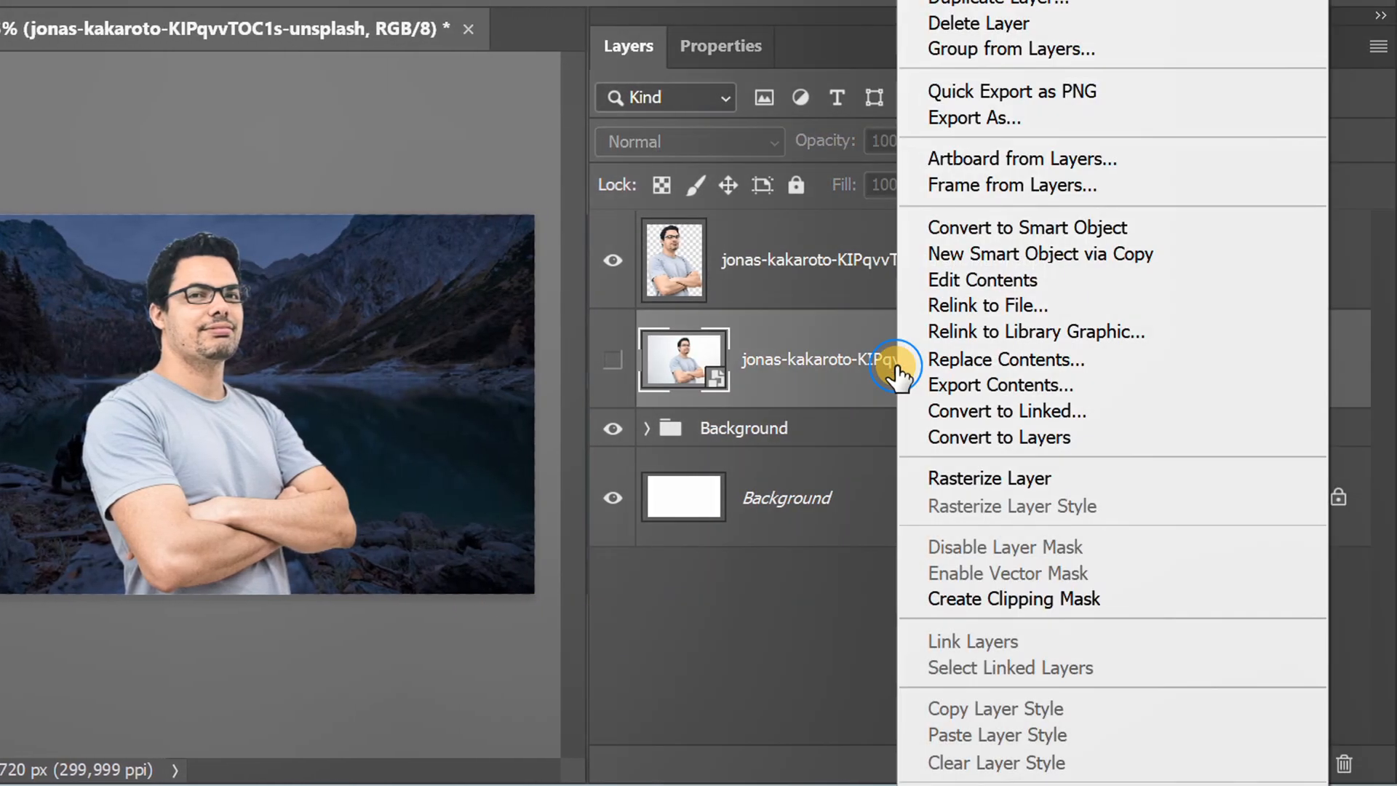
{"action": "left_click", "coordinate": [1057, 24]}
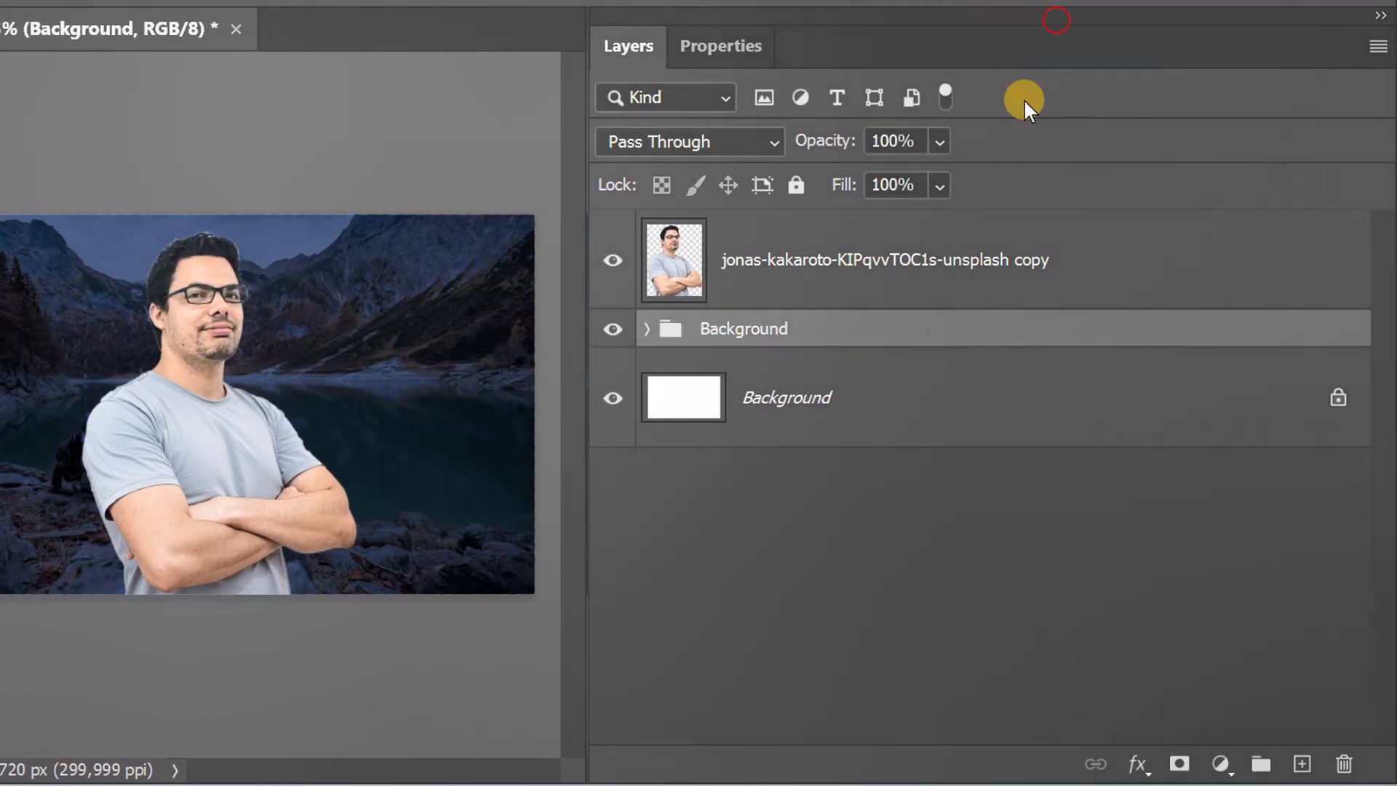
Step: Add a Brightness/Contrast adjustment layer above the cut-out man with brightness -20 and increased contrast
{"action": "left_click", "coordinate": [825, 273]}
{"action": "left_click", "coordinate": [1220, 763]}
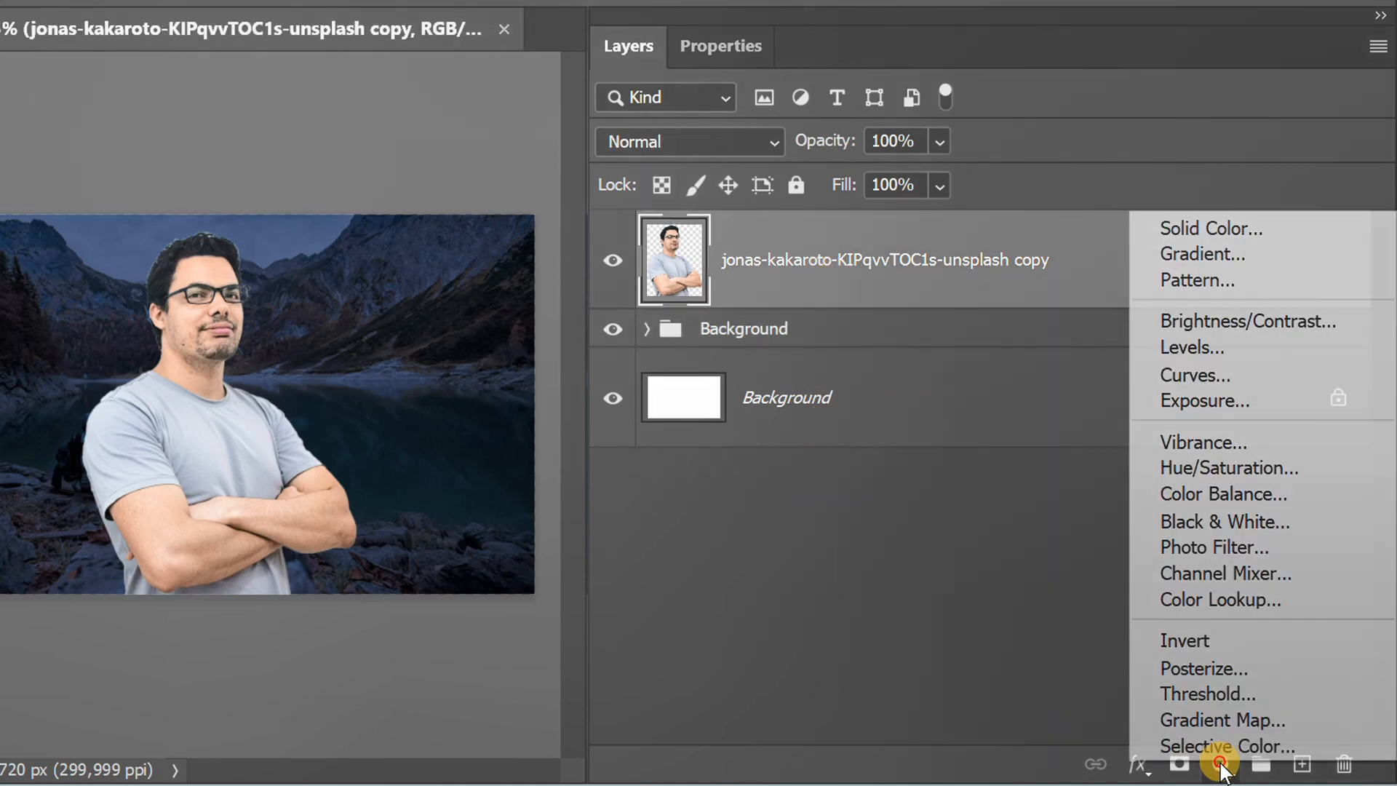
{"action": "left_click", "coordinate": [1263, 324]}
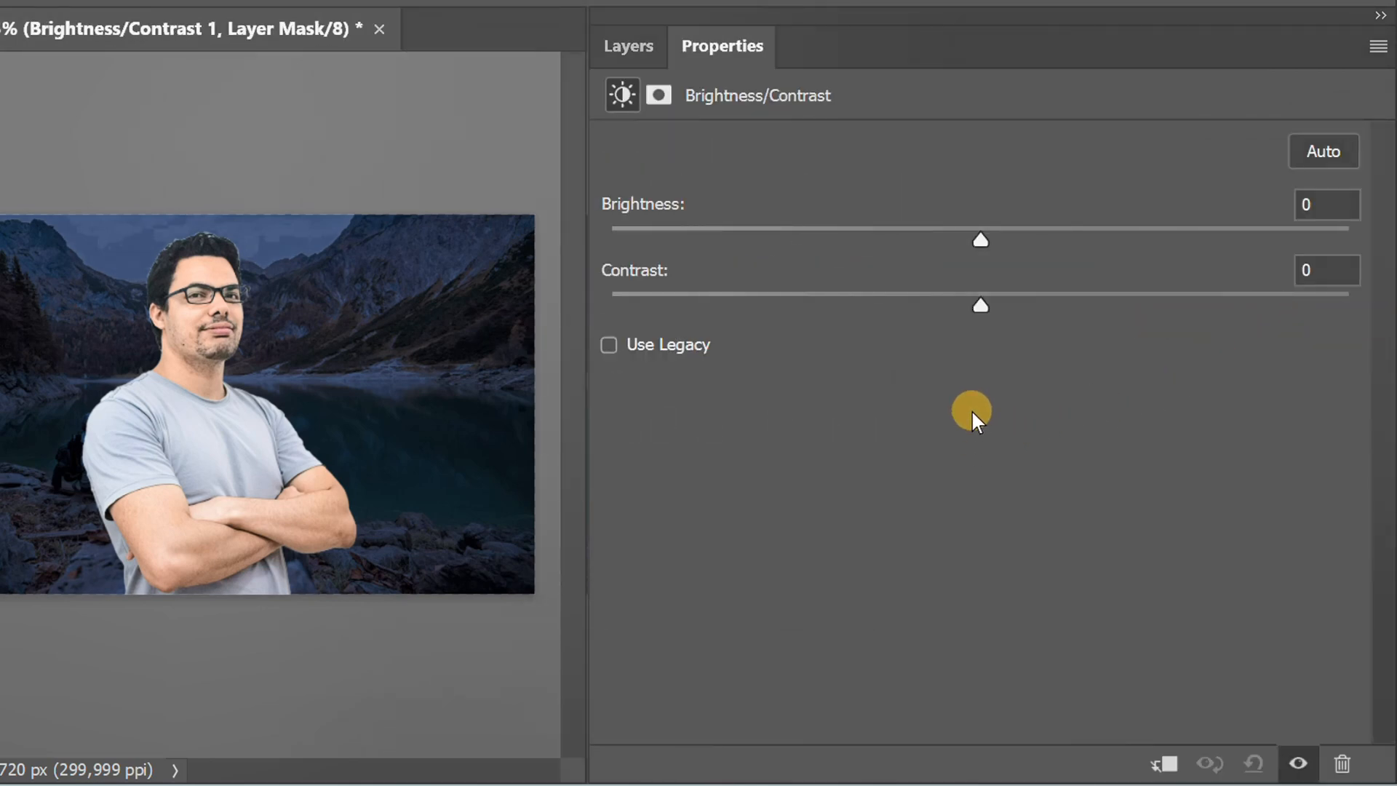
{"action": "left_click_drag", "start_coordinate": [983, 238], "coordinate": [931, 237]}
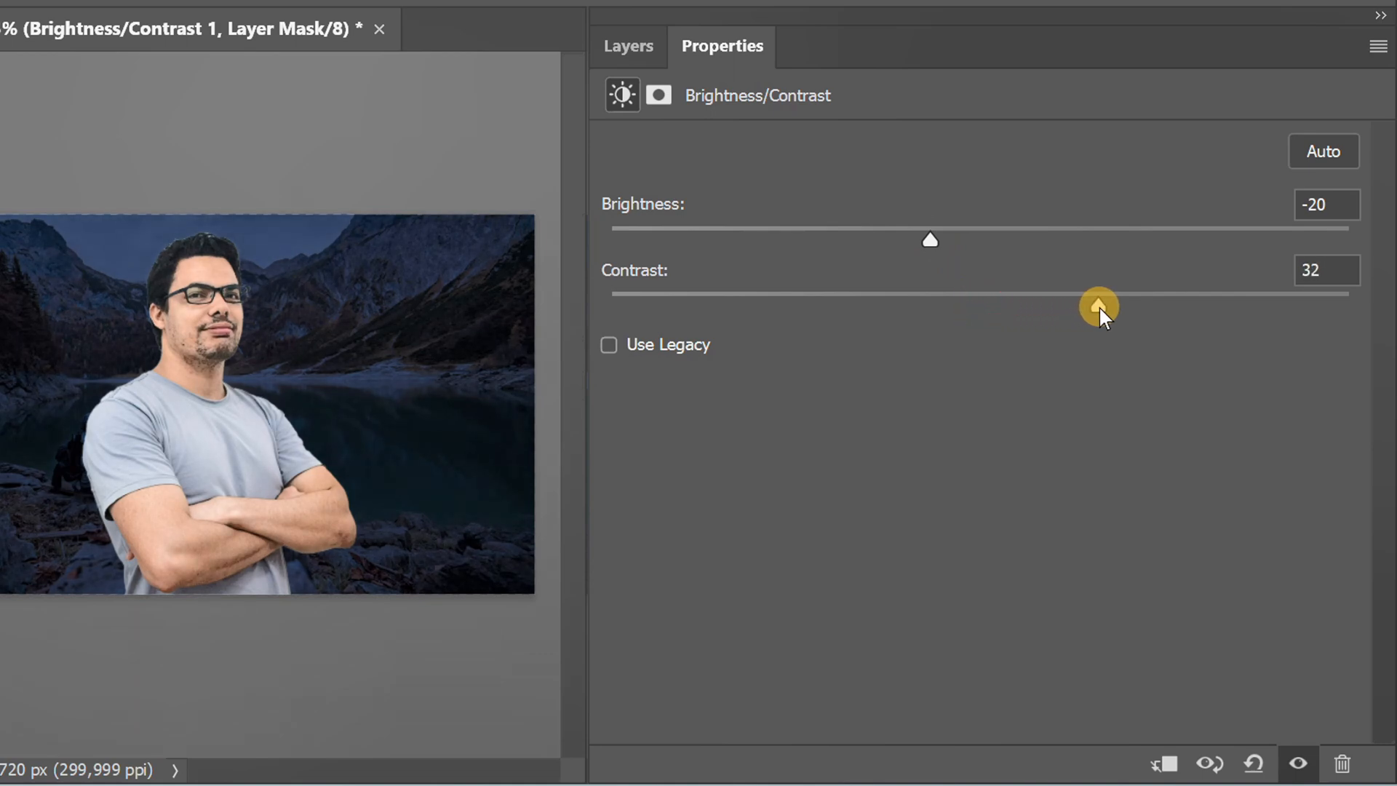
{"action": "left_click_drag", "start_coordinate": [1164, 330], "coordinate": [1163, 338]}
{"action": "left_click", "coordinate": [627, 48]}
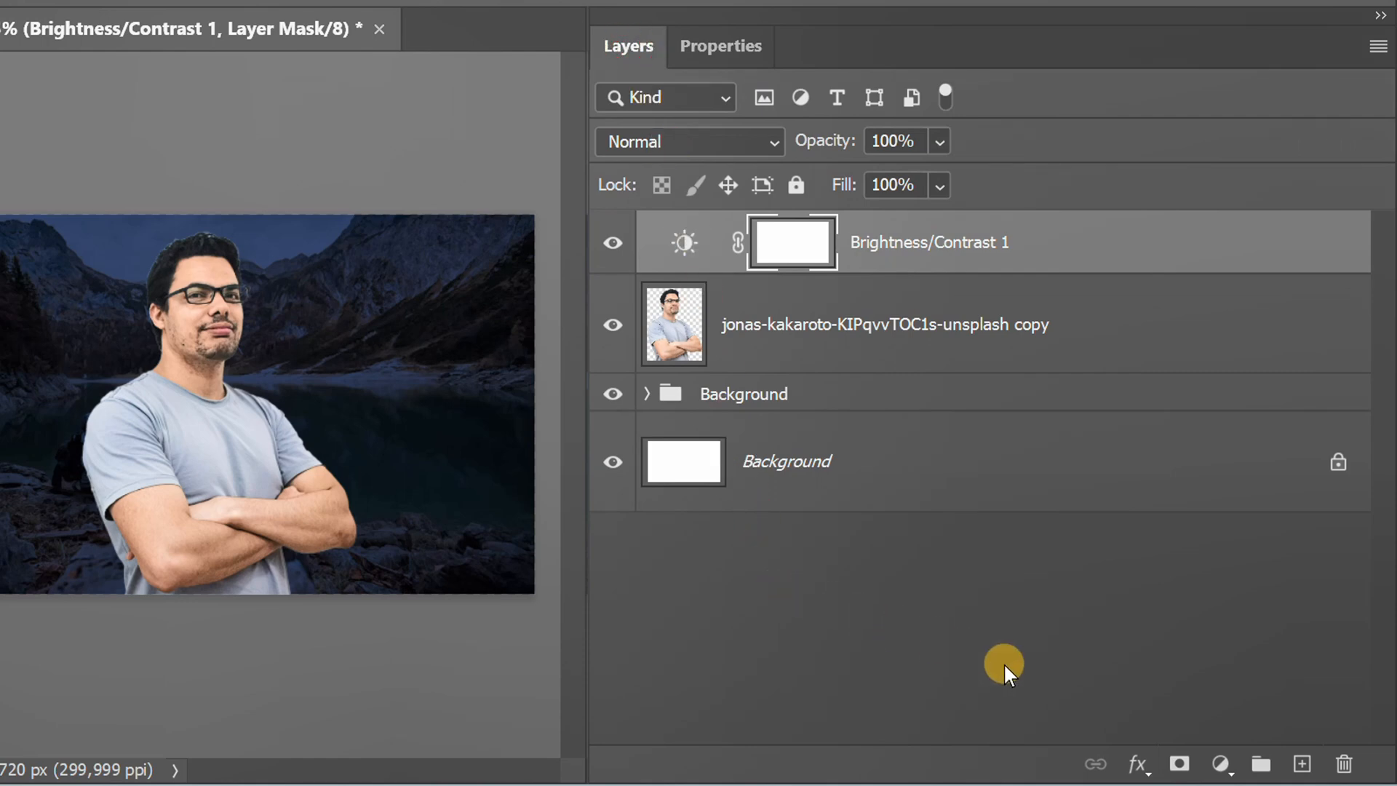
Step: Add a Vibrance adjustment layer above Brightness/Contrast 1 with vibrance +50 and saturation +10
{"action": "left_click", "coordinate": [1220, 764]}
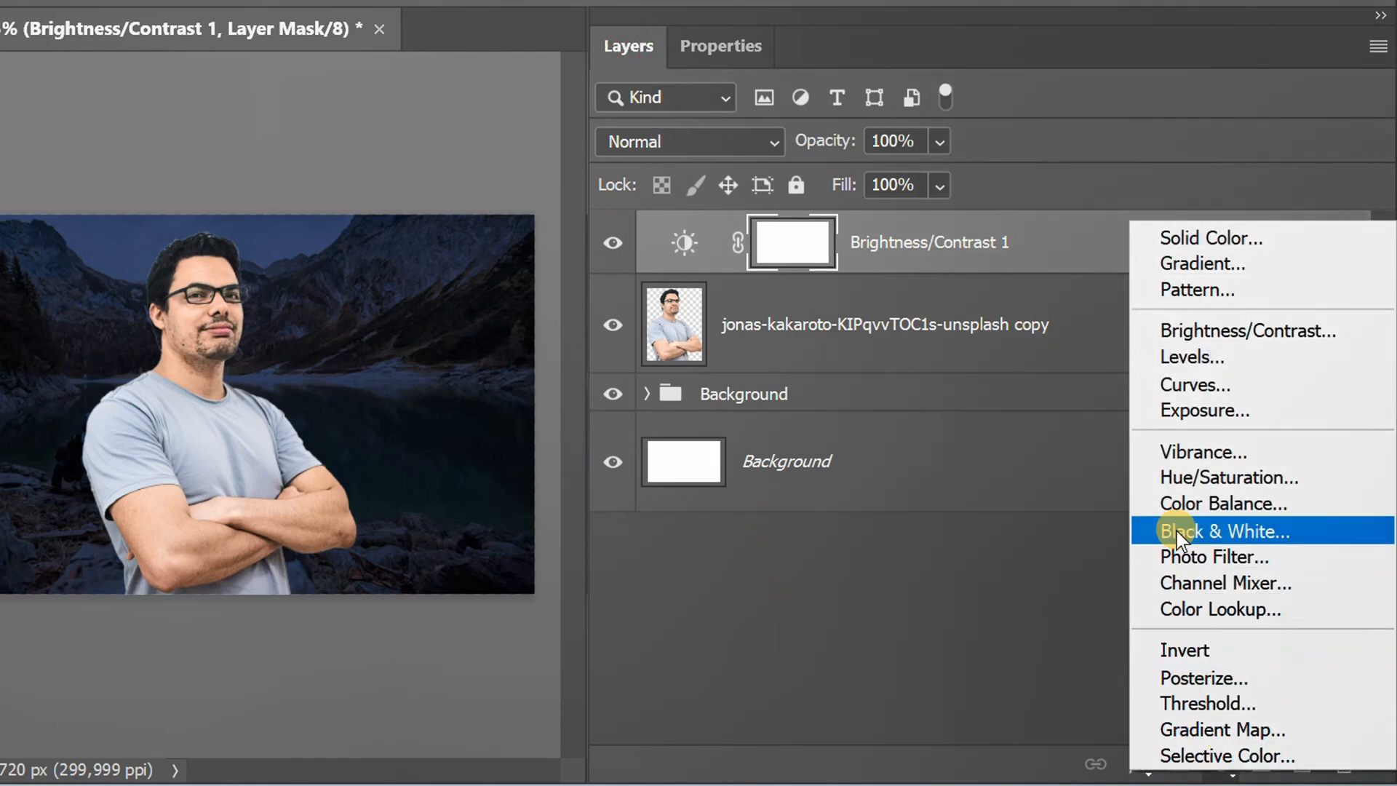
{"action": "left_click", "coordinate": [1257, 448]}
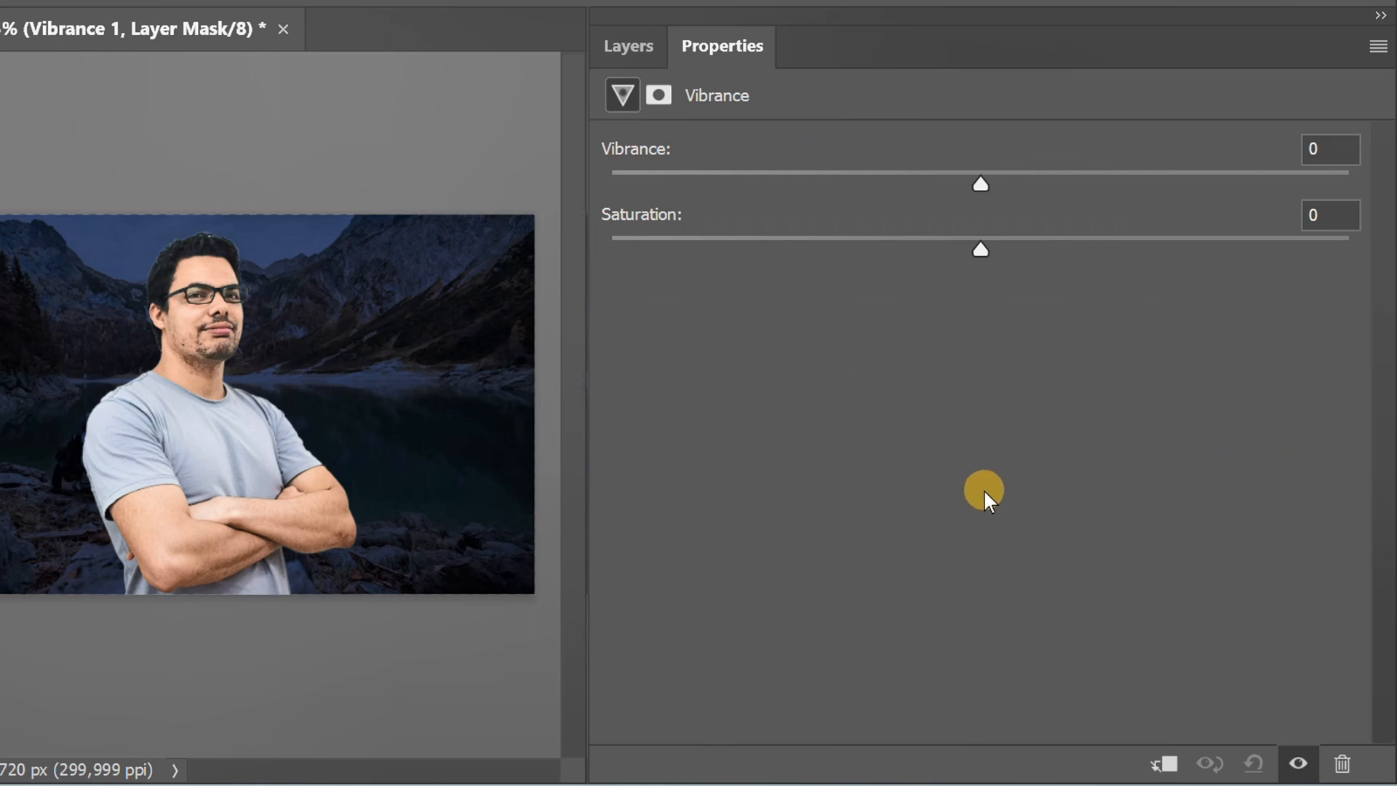
{"action": "left_click_drag", "start_coordinate": [981, 181], "coordinate": [1164, 197]}
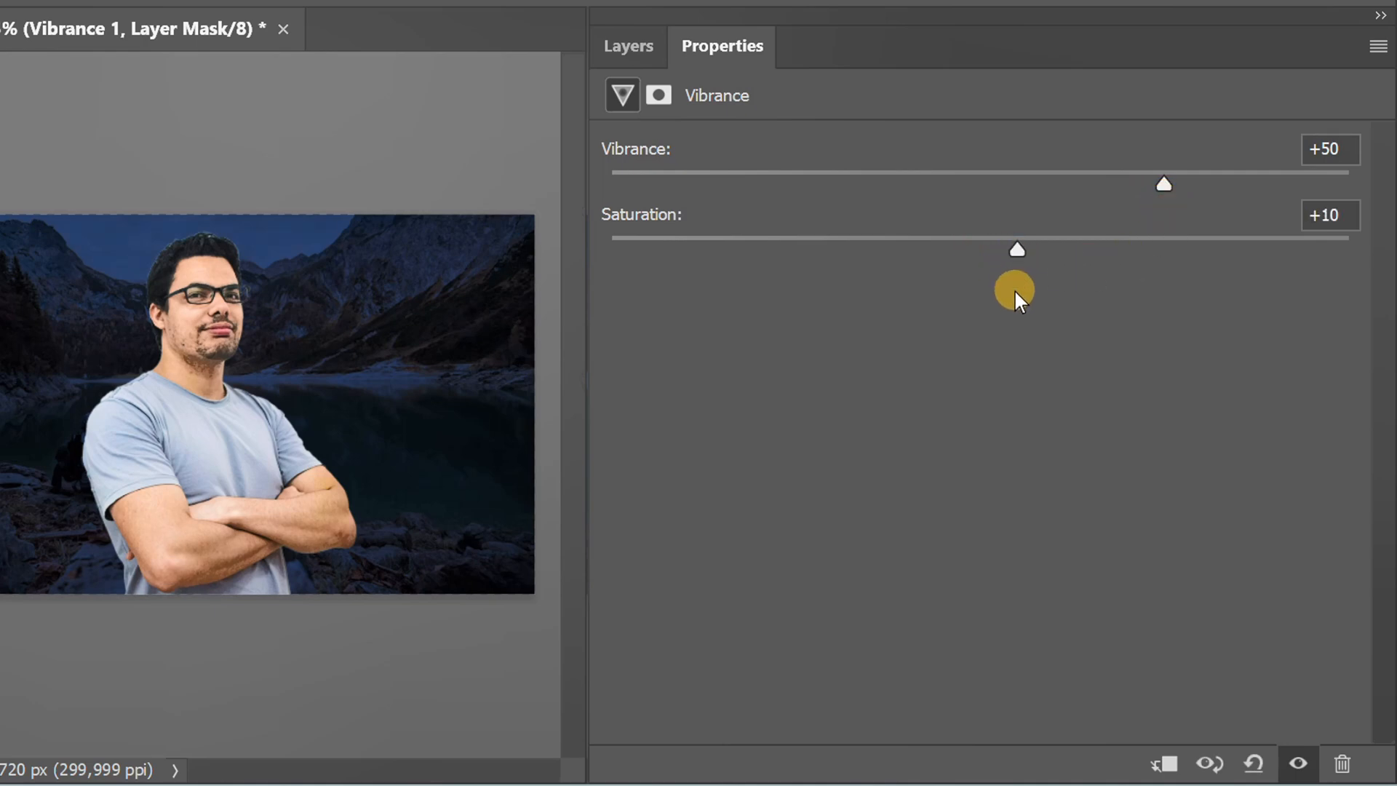
{"action": "left_click", "coordinate": [629, 46]}
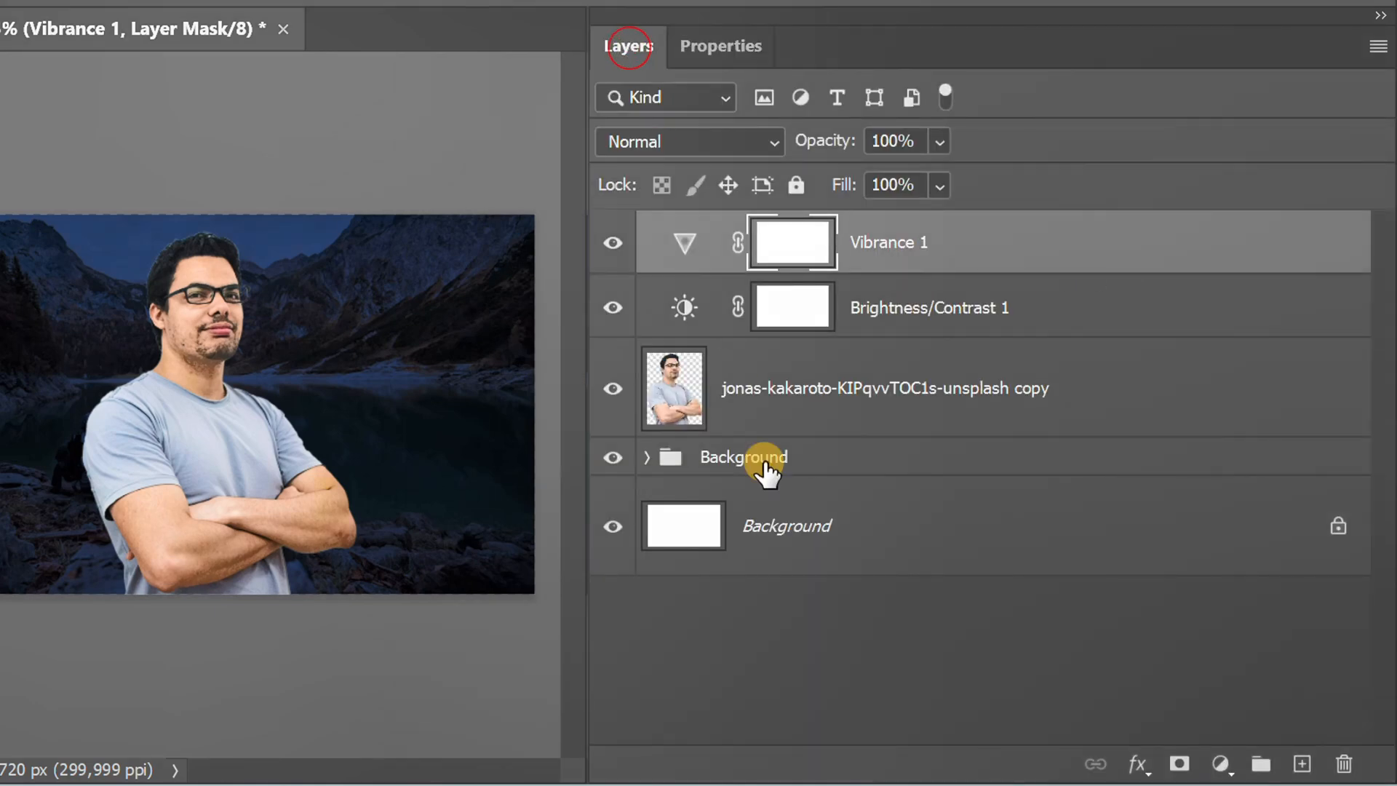
Step: Create a new empty layer directly above the Background group, beneath the cut-out man
{"action": "left_click", "coordinate": [814, 630]}
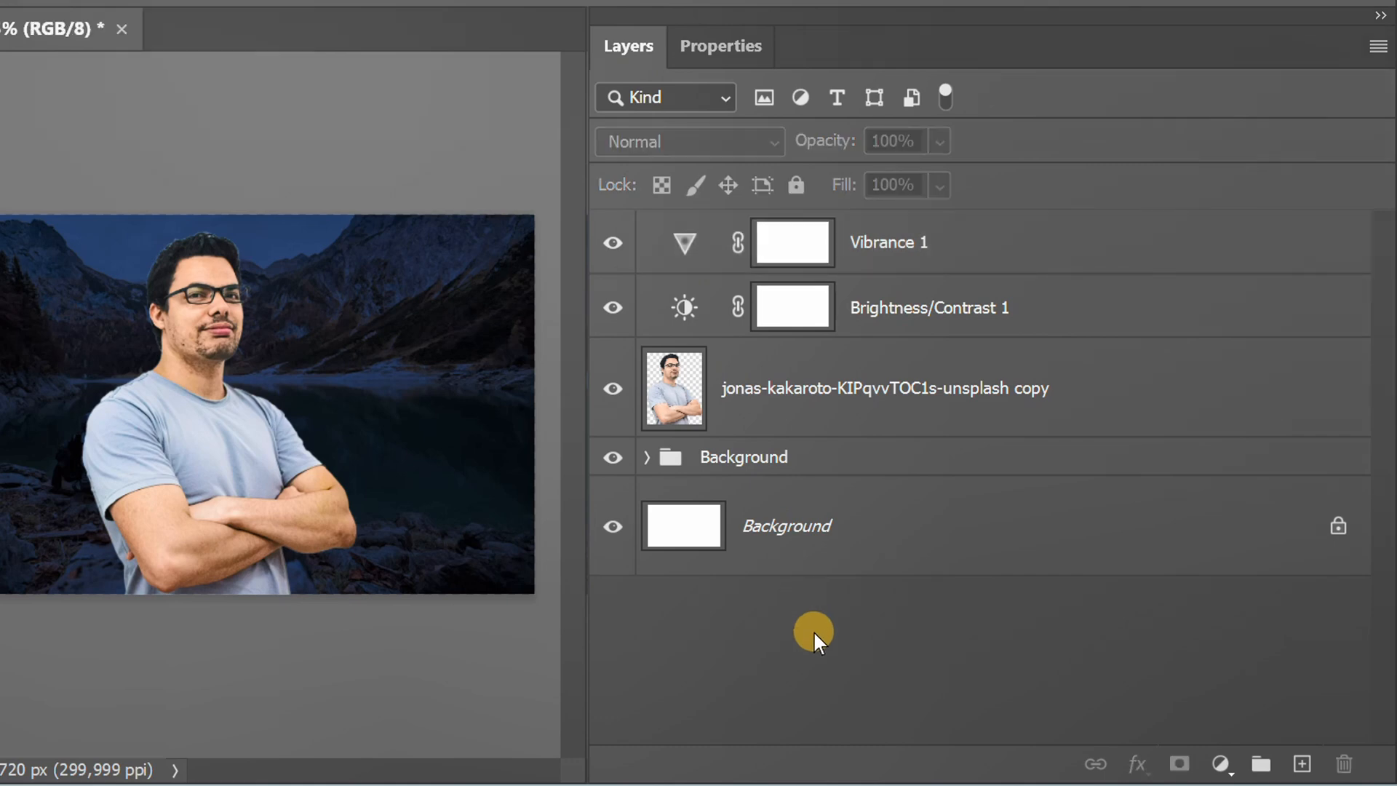
{"action": "left_click", "coordinate": [857, 459]}
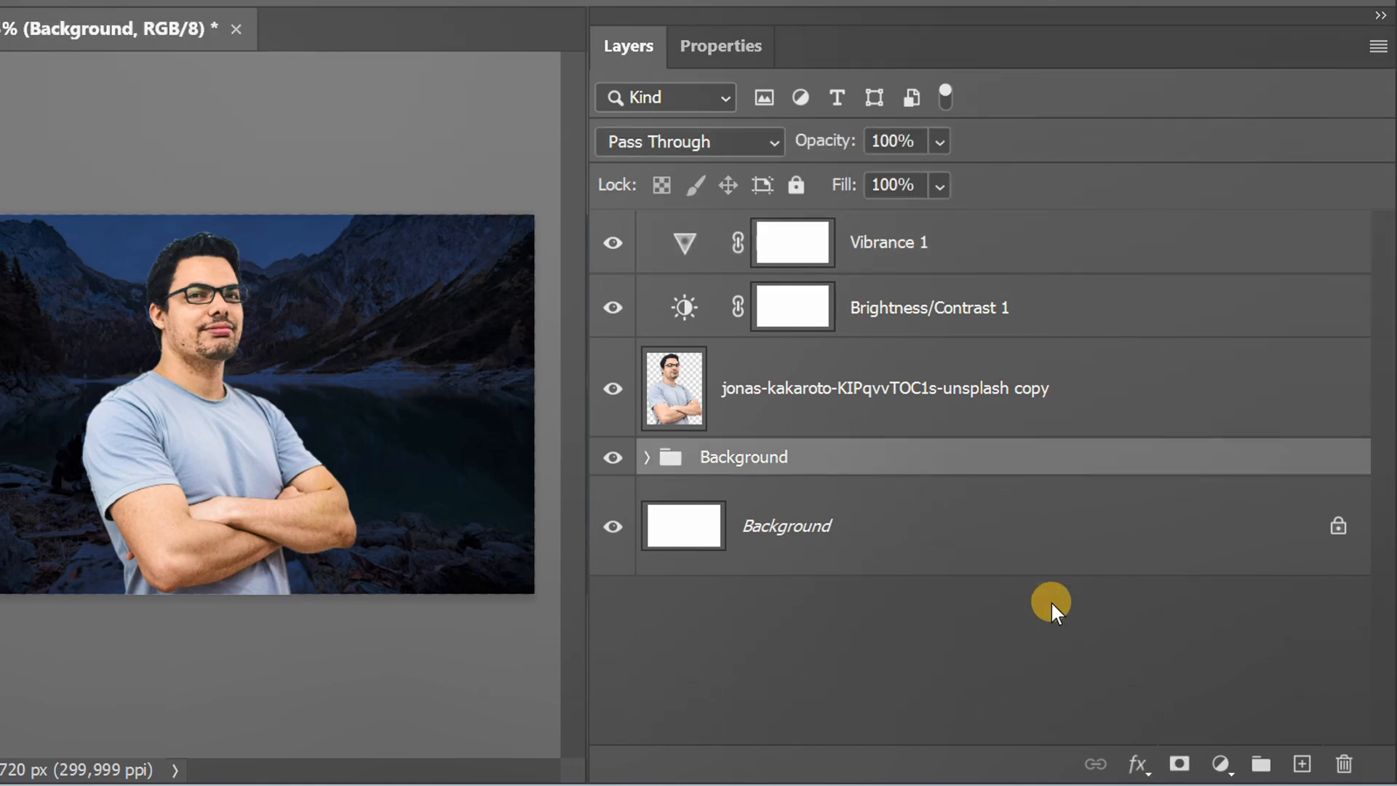
{"action": "left_click", "coordinate": [1301, 764]}
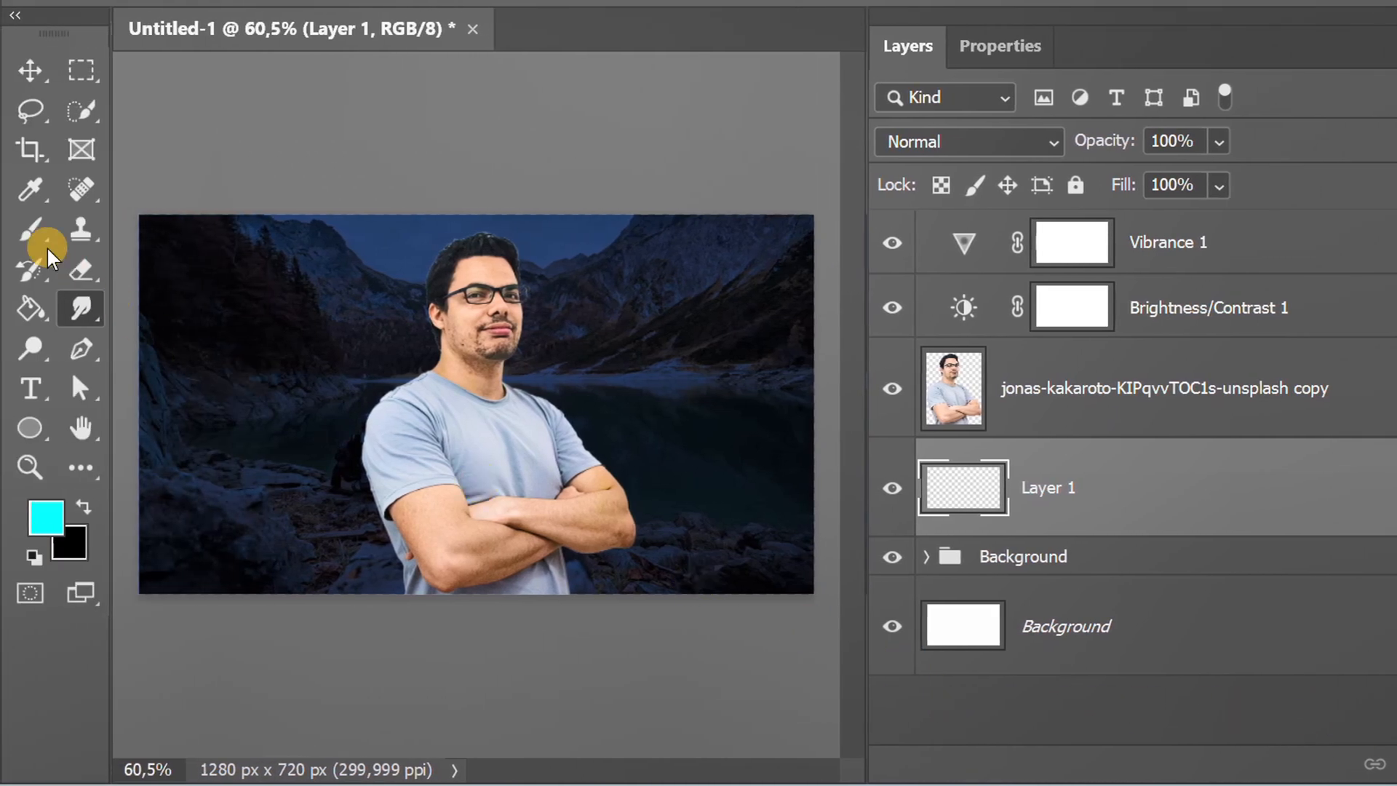
Step: Set up the Brush tool with a soft round 124 px tip, 0% hardness, 10% flow and 100% smoothing
{"action": "left_click", "coordinate": [29, 228]}
{"action": "left_click", "coordinate": [227, 225]}
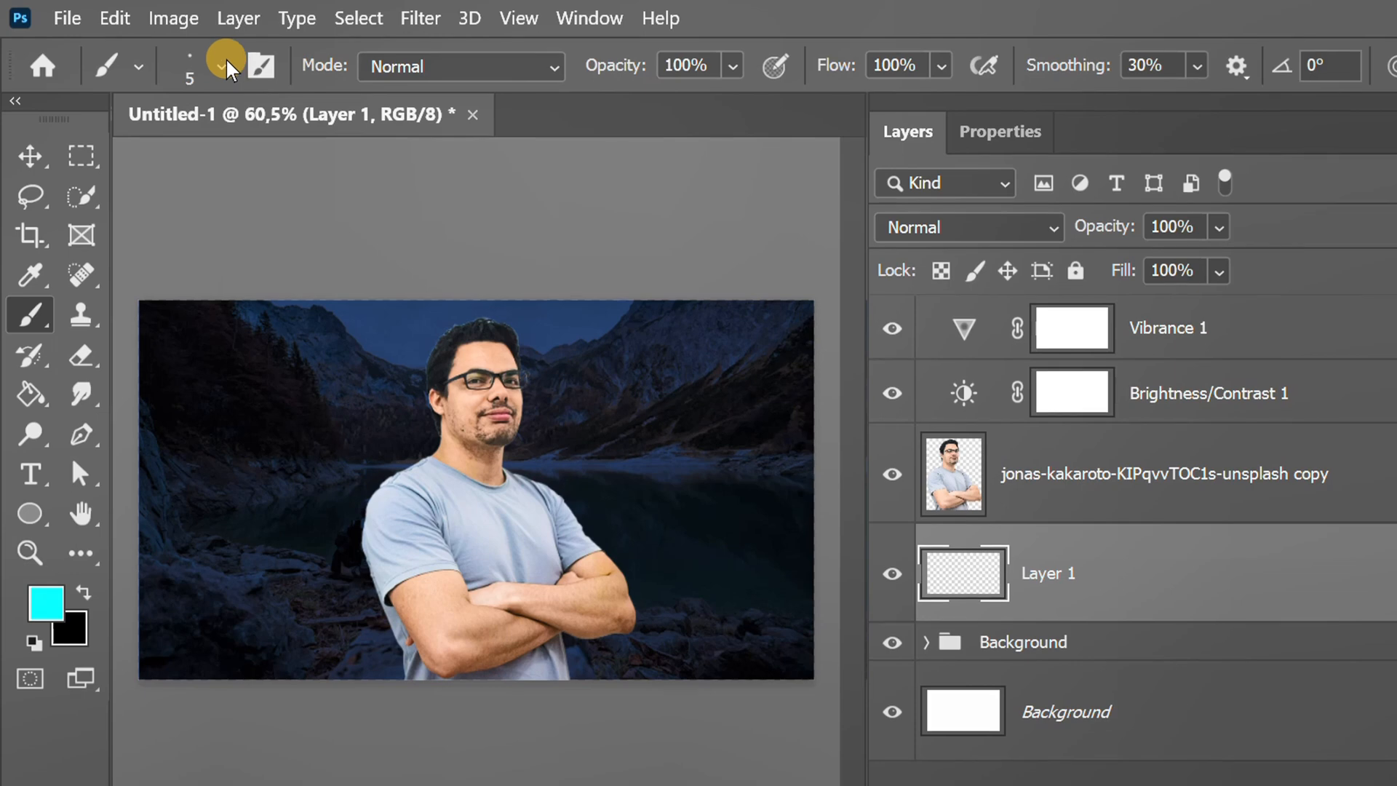
{"action": "left_click", "coordinate": [222, 66]}
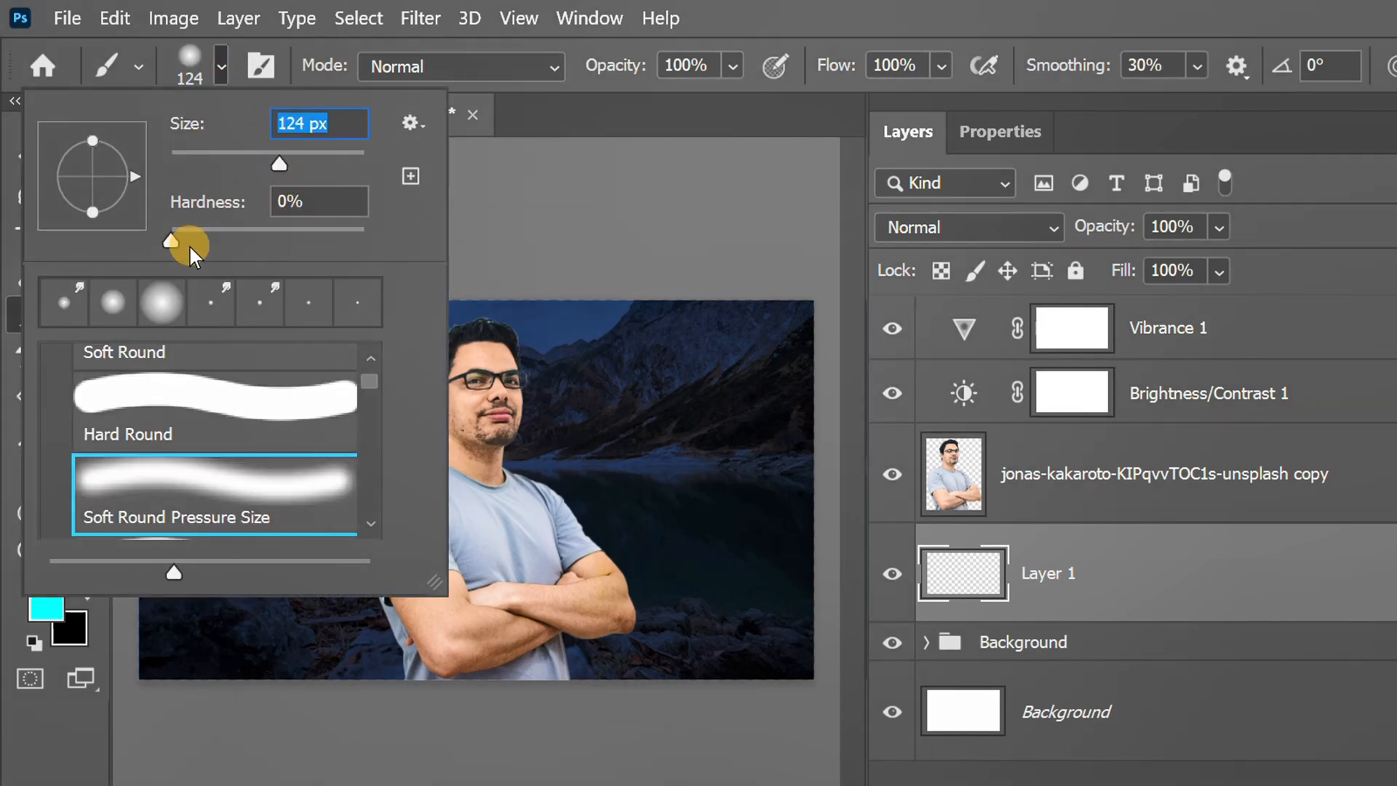
{"action": "left_click_drag", "start_coordinate": [171, 239], "coordinate": [160, 242]}
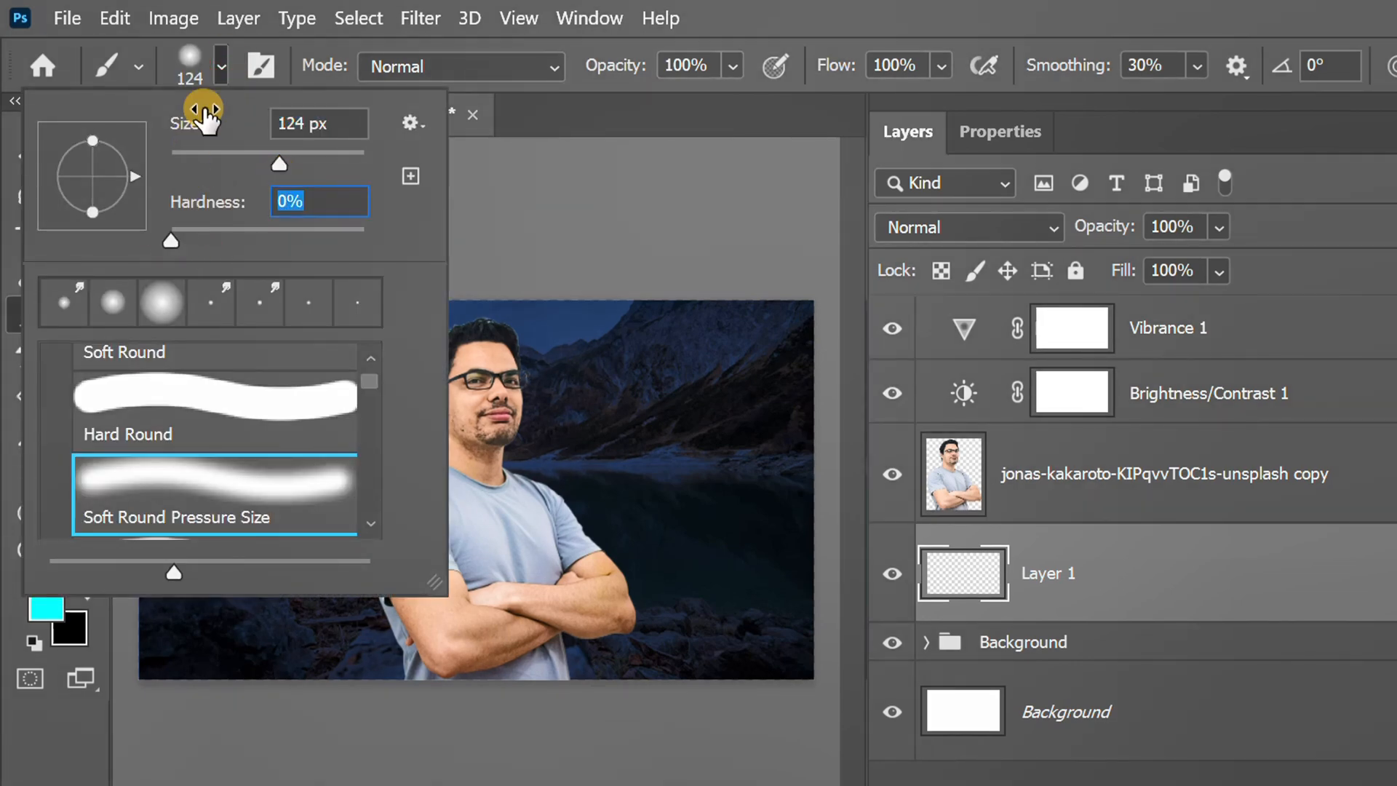
{"action": "left_click", "coordinate": [222, 64]}
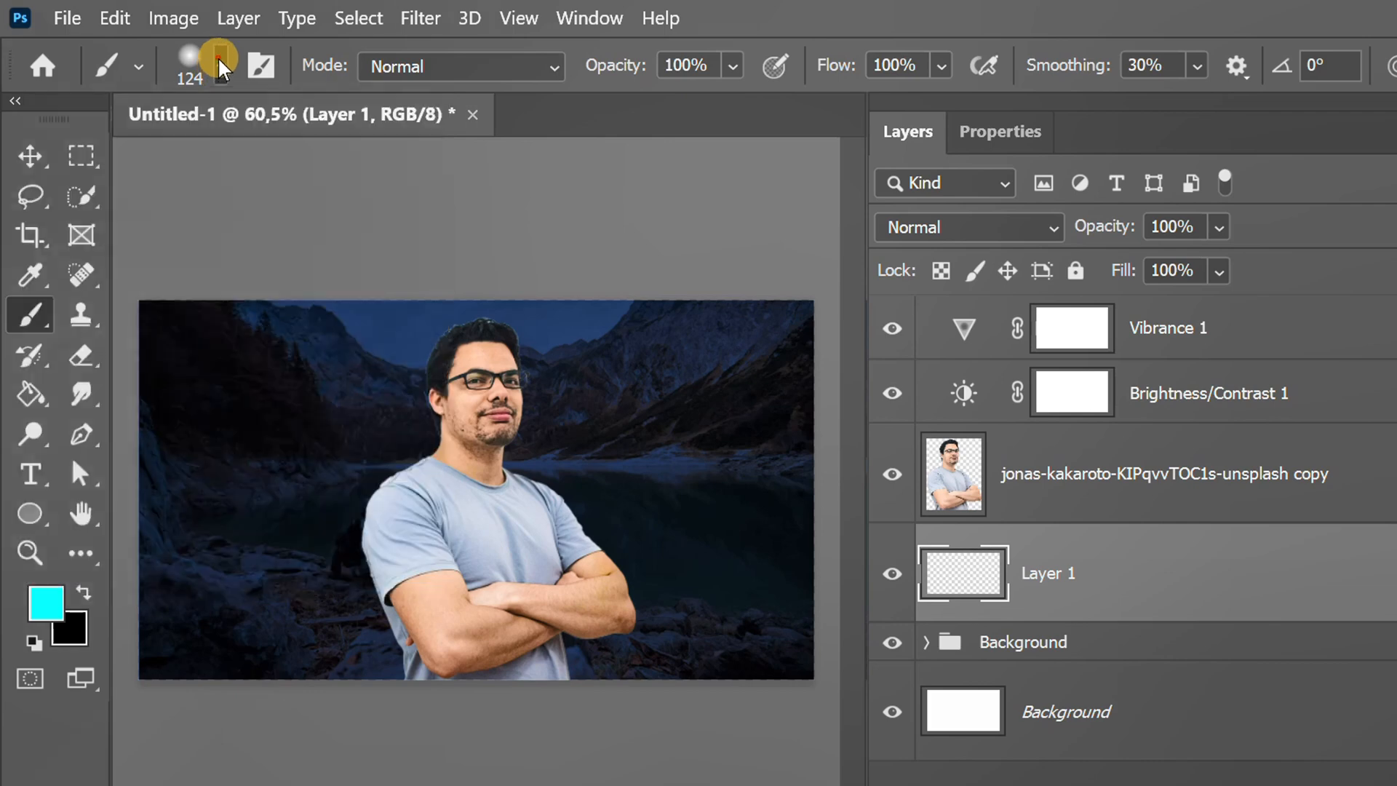
{"action": "left_click", "coordinate": [941, 67]}
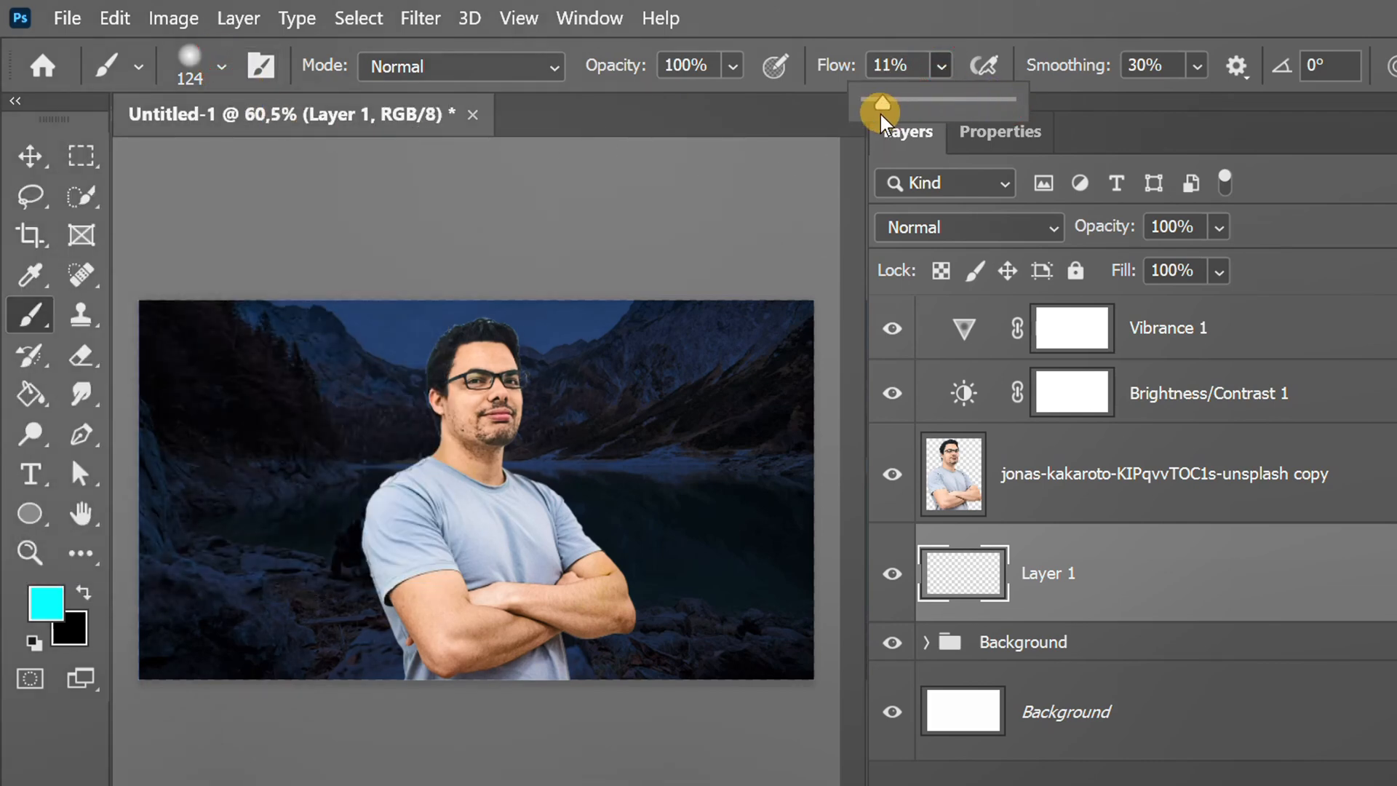
{"action": "left_click", "coordinate": [1199, 65]}
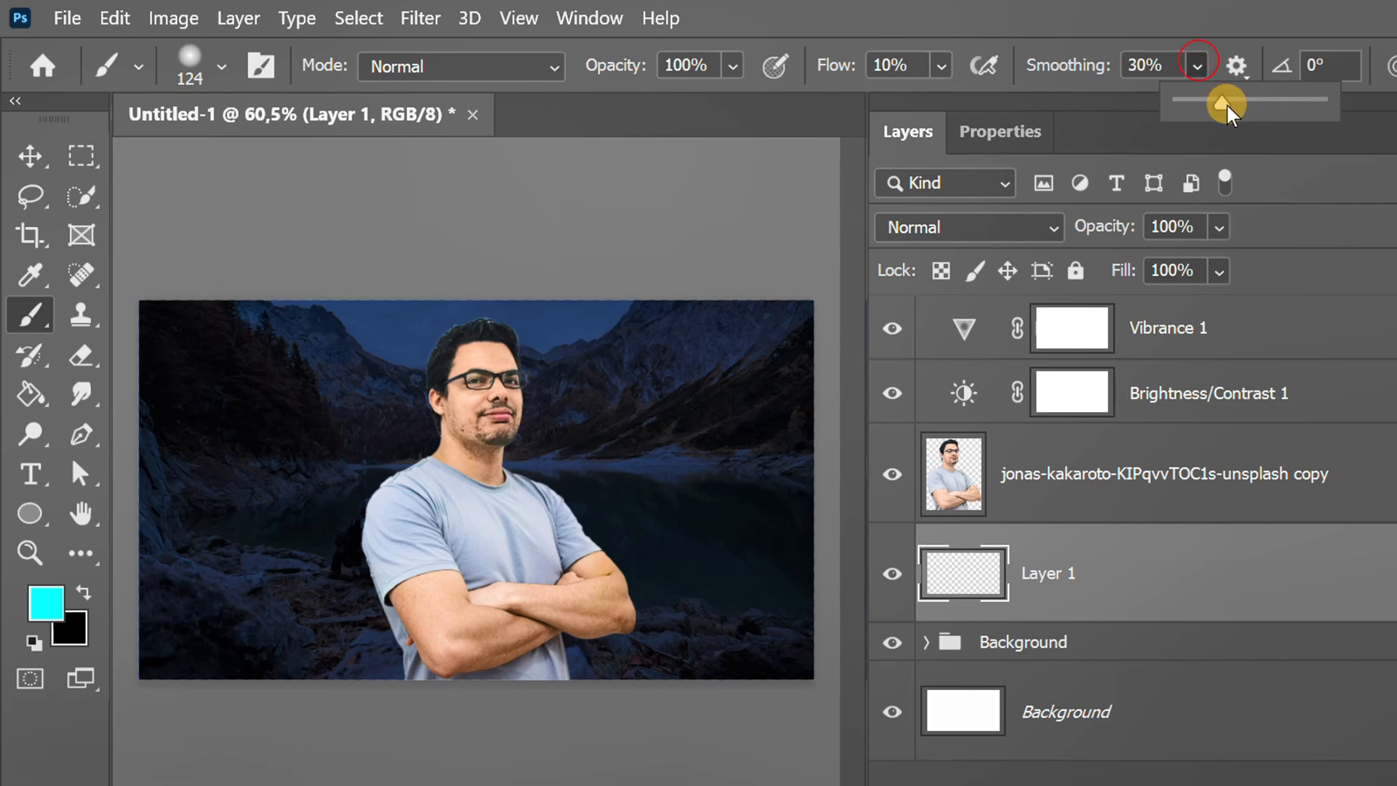
{"action": "left_click_drag", "start_coordinate": [1281, 115], "coordinate": [1360, 124]}
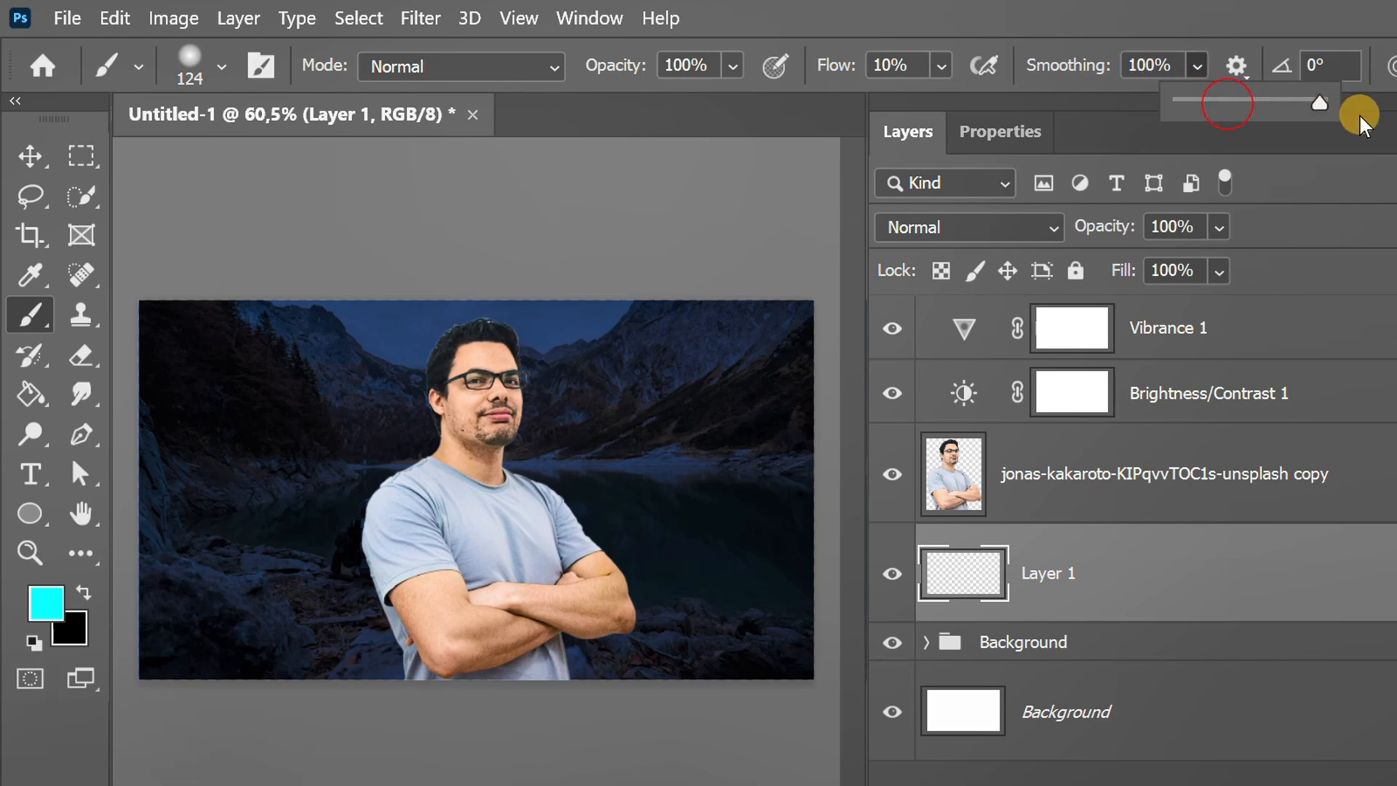
{"action": "left_click", "coordinate": [1116, 15]}
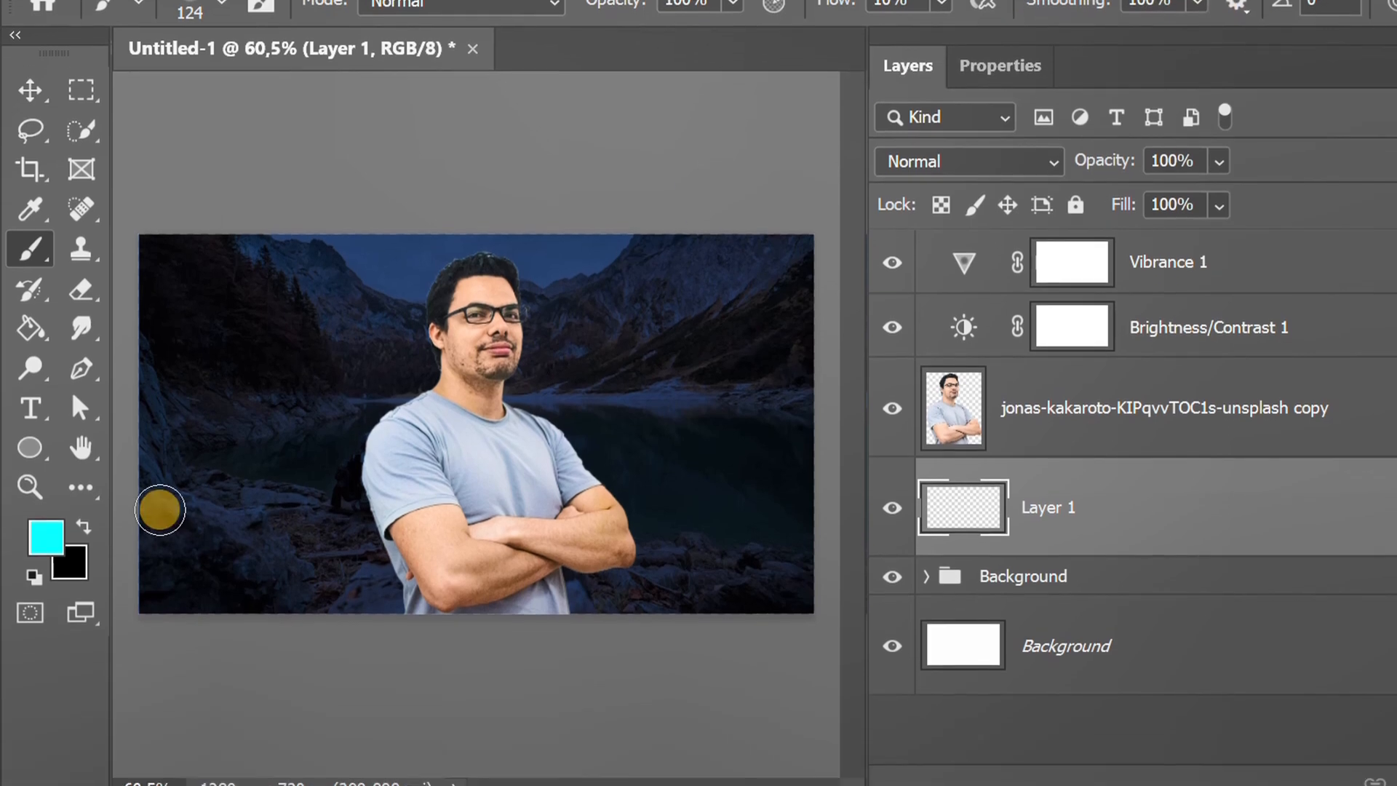
Step: Set the foreground colour to bright cyan 00fffc
{"action": "left_click", "coordinate": [34, 599]}
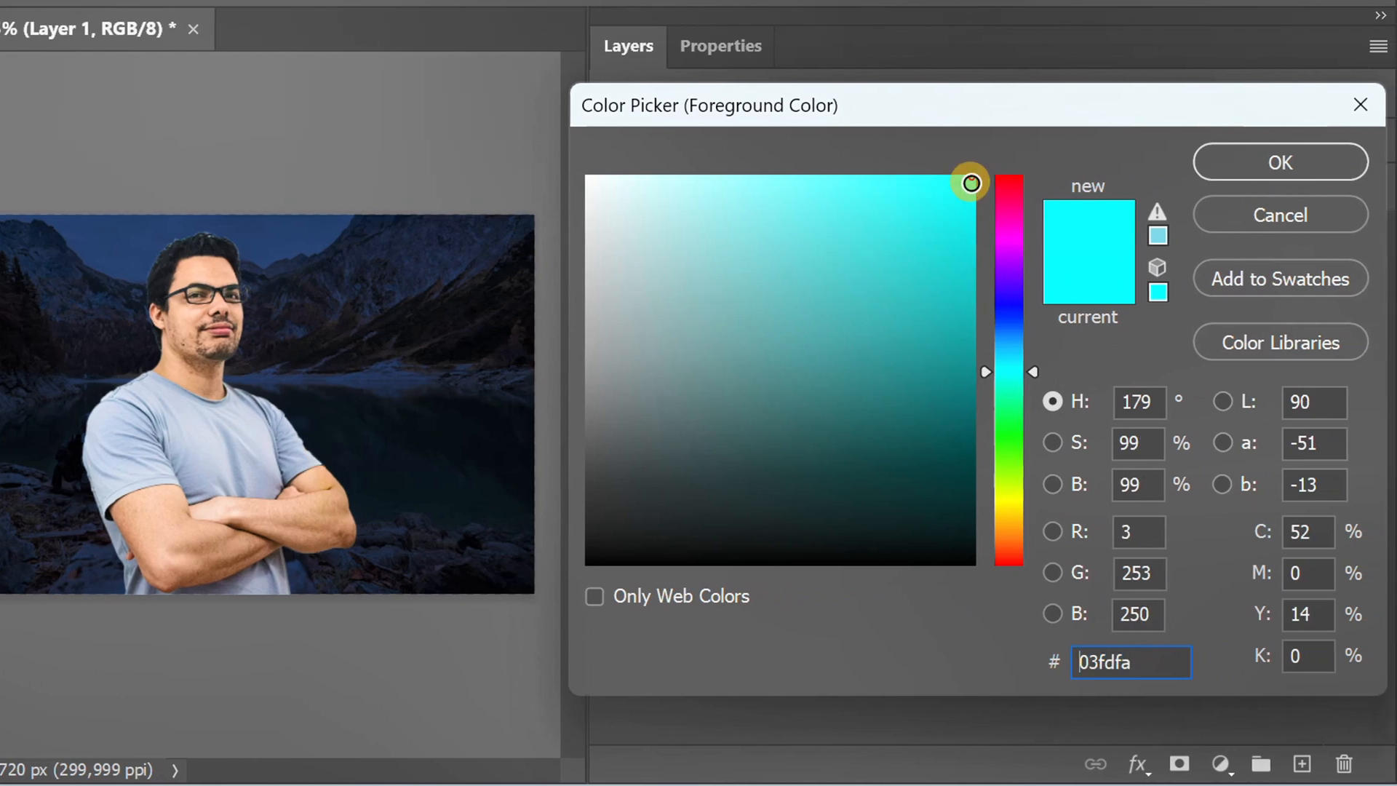
{"action": "left_click_drag", "start_coordinate": [972, 178], "coordinate": [979, 175]}
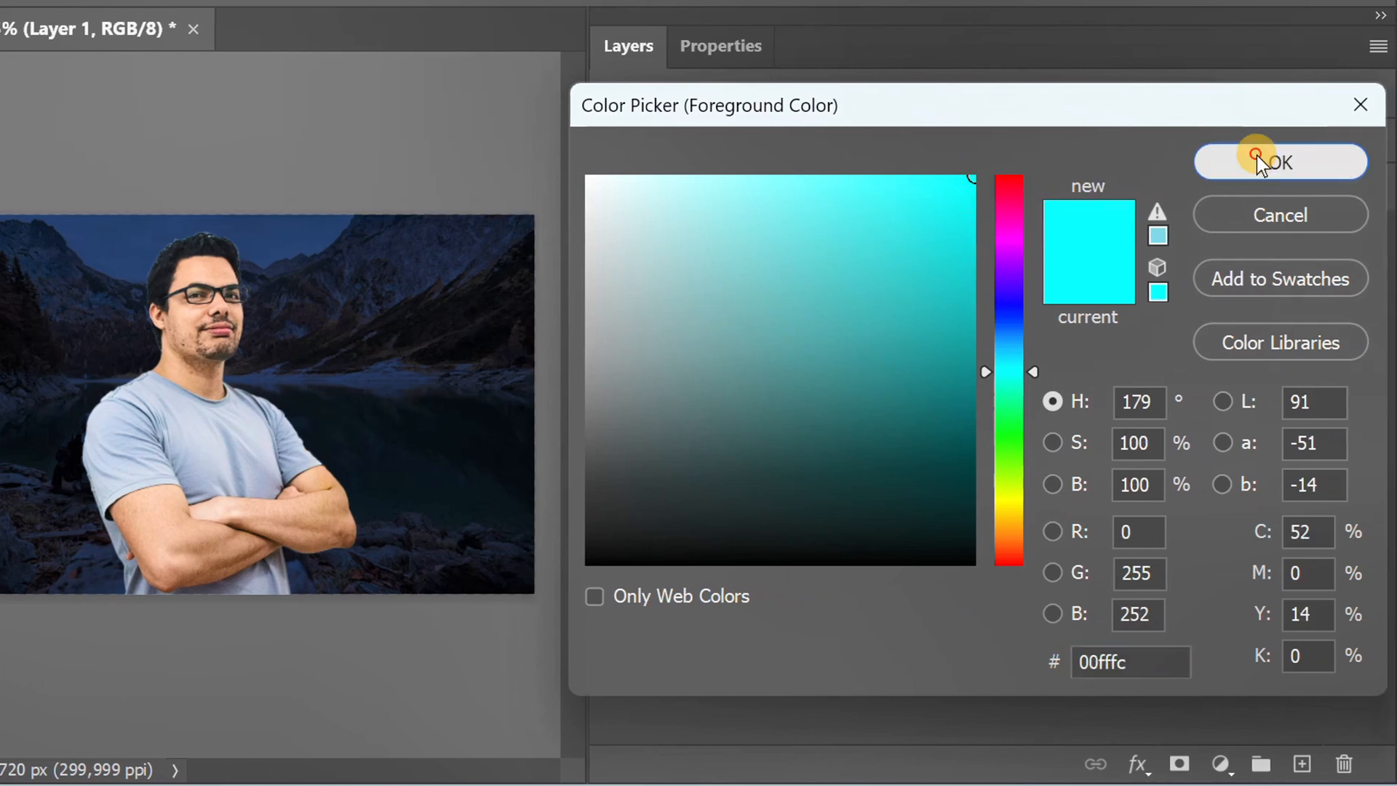
{"action": "left_click", "coordinate": [1256, 155]}
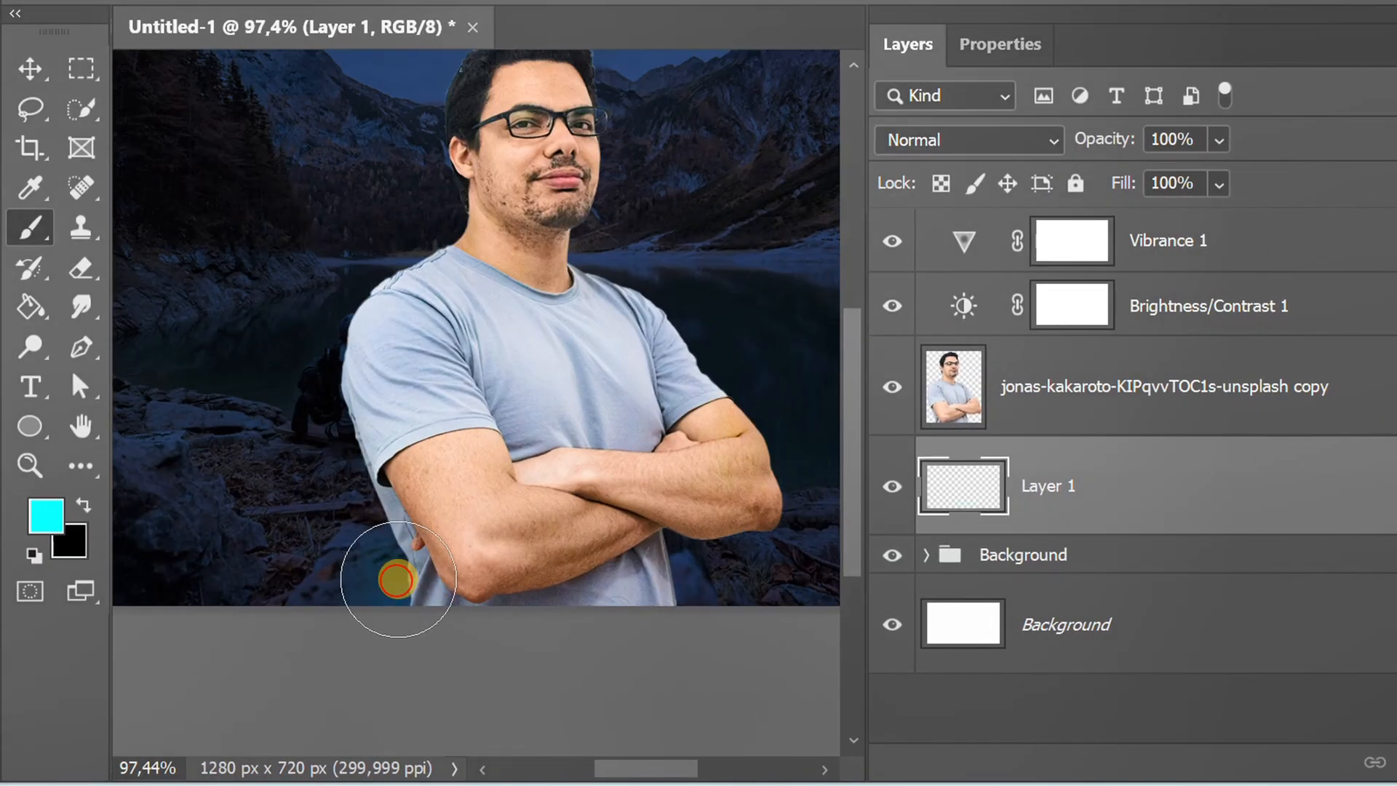
Step: Paint a broad, soft cyan glow behind the man on Layer 1, following his whole outline
{"action": "mouse_move", "coordinate": [396, 580]}
{"action": "left_mouse_down"}
{"action": "mouse_move", "coordinate": [361, 462]}
{"action": "mouse_move", "coordinate": [355, 336]}
{"action": "mouse_move", "coordinate": [463, 232]}
{"action": "mouse_move", "coordinate": [456, 146]}
{"action": "left_mouse_up"}
{"action": "key", "text": "space"}
{"action": "left_click_drag", "start_coordinate": [454, 175], "coordinate": [426, 425]}
{"action": "mouse_move", "coordinate": [423, 386]}
{"action": "left_mouse_down"}
{"action": "mouse_move", "coordinate": [430, 333]}
{"action": "mouse_move", "coordinate": [462, 300]}
{"action": "mouse_move", "coordinate": [538, 297]}
{"action": "mouse_move", "coordinate": [573, 331]}
{"action": "mouse_move", "coordinate": [550, 474]}
{"action": "mouse_move", "coordinate": [580, 525]}
{"action": "mouse_move", "coordinate": [652, 569]}
{"action": "mouse_move", "coordinate": [547, 430]}
{"action": "mouse_move", "coordinate": [453, 338]}
{"action": "mouse_move", "coordinate": [488, 362]}
{"action": "mouse_move", "coordinate": [579, 519]}
{"action": "mouse_move", "coordinate": [576, 561]}
{"action": "mouse_move", "coordinate": [475, 589]}
{"action": "mouse_move", "coordinate": [490, 627]}
{"action": "left_mouse_up"}
{"action": "key", "text": "space"}
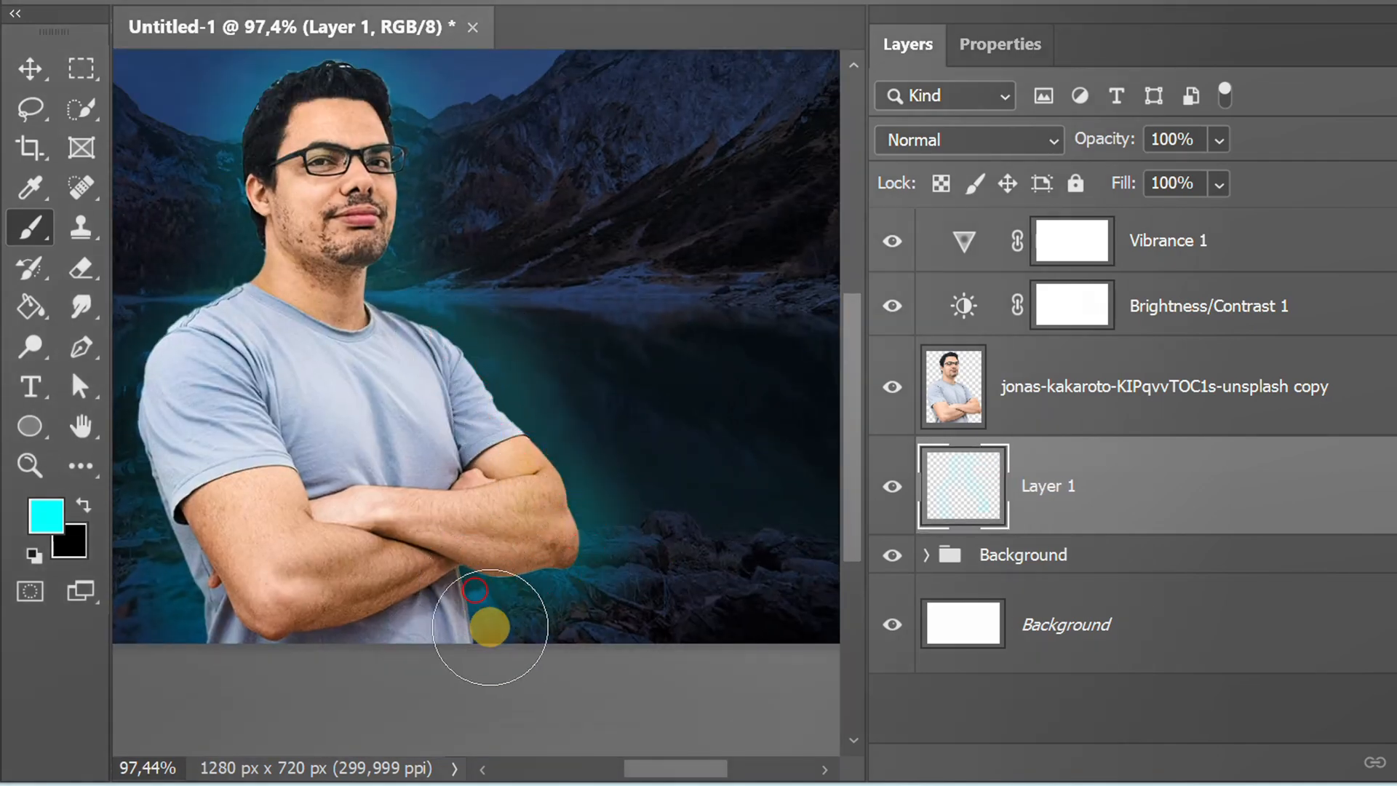
Step: Reduce the brush size and paint a second, tighter cyan pass along the man's outline on Layer 1
{"action": "key", "text": "space"}
{"action": "left_click_drag", "start_coordinate": [318, 568], "coordinate": [577, 514]}
{"action": "scroll", "coordinate": [452, 567], "scroll_direction": "up", "scroll_amount": 3}
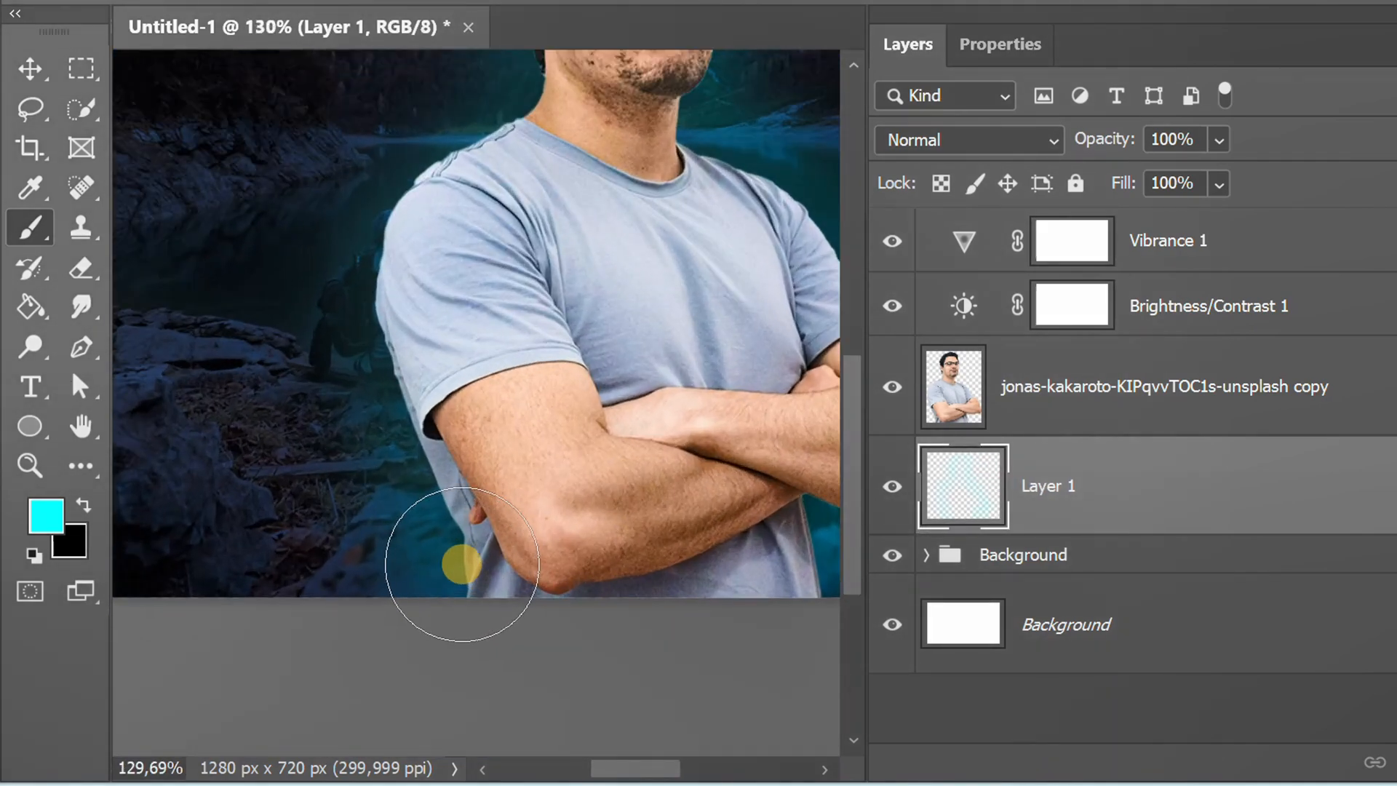
{"action": "scroll", "coordinate": [461, 564], "scroll_direction": "up", "scroll_amount": 1}
{"action": "key", "text": "bracketleft"}
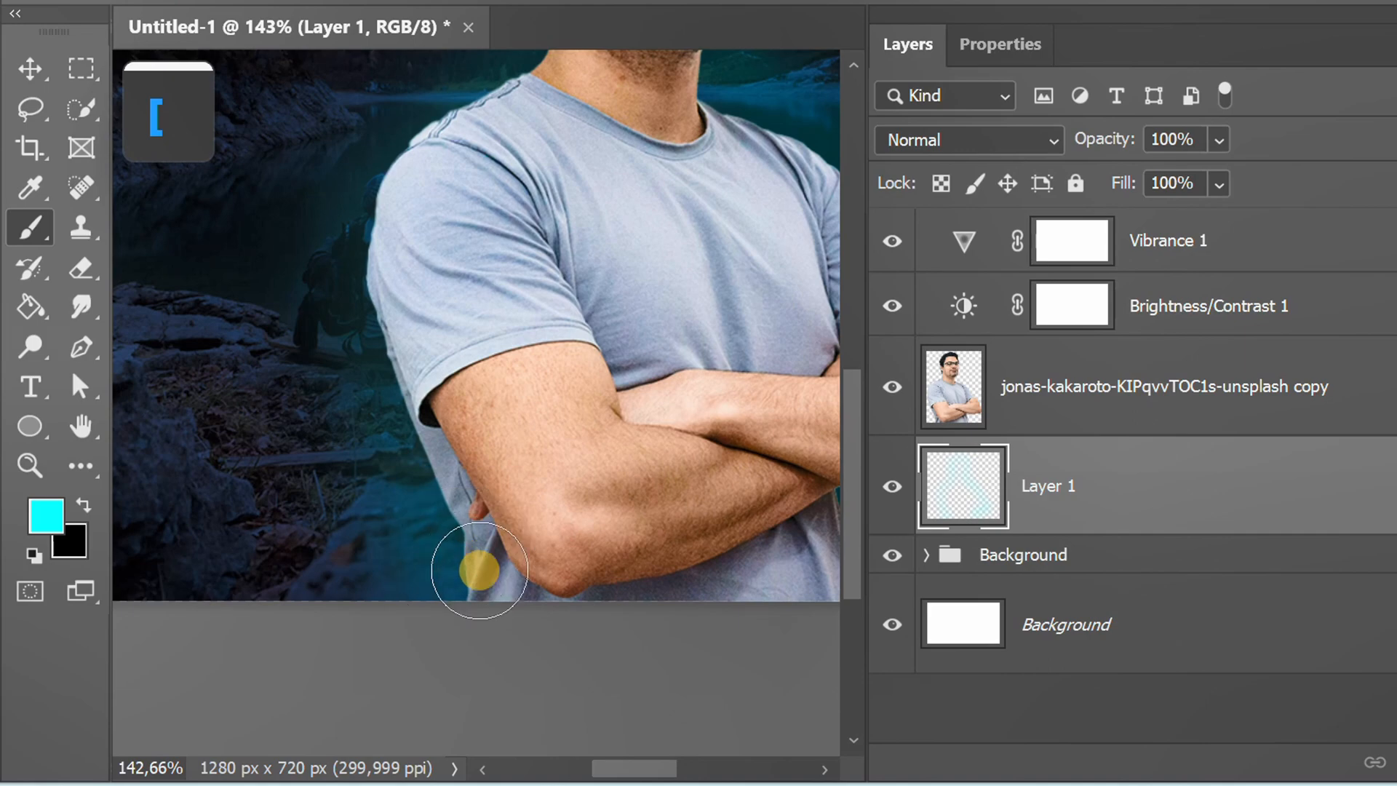
{"action": "mouse_move", "coordinate": [477, 557]}
{"action": "left_mouse_down"}
{"action": "mouse_move", "coordinate": [388, 348]}
{"action": "mouse_move", "coordinate": [372, 248]}
{"action": "mouse_move", "coordinate": [429, 148]}
{"action": "mouse_move", "coordinate": [465, 387]}
{"action": "mouse_move", "coordinate": [427, 396]}
{"action": "left_mouse_up"}
{"action": "key", "text": "space"}
{"action": "key", "text": "space"}
{"action": "left_click_drag", "start_coordinate": [544, 218], "coordinate": [490, 443]}
{"action": "mouse_move", "coordinate": [524, 337]}
{"action": "left_mouse_down"}
{"action": "mouse_move", "coordinate": [638, 318]}
{"action": "mouse_move", "coordinate": [687, 407]}
{"action": "mouse_move", "coordinate": [664, 648]}
{"action": "left_mouse_up"}
{"action": "key", "text": "space"}
{"action": "mouse_move", "coordinate": [664, 647]}
{"action": "left_mouse_down"}
{"action": "mouse_move", "coordinate": [395, 336]}
{"action": "mouse_move", "coordinate": [500, 381]}
{"action": "mouse_move", "coordinate": [682, 650]}
{"action": "mouse_move", "coordinate": [705, 387]}
{"action": "mouse_move", "coordinate": [602, 415]}
{"action": "mouse_move", "coordinate": [540, 486]}
{"action": "mouse_move", "coordinate": [545, 520]}
{"action": "left_mouse_up"}
Step: Shrink the brush further and paint a third cyan pass close to the man's edges to intensify the glow
{"action": "key", "text": "space"}
{"action": "key", "text": "space"}
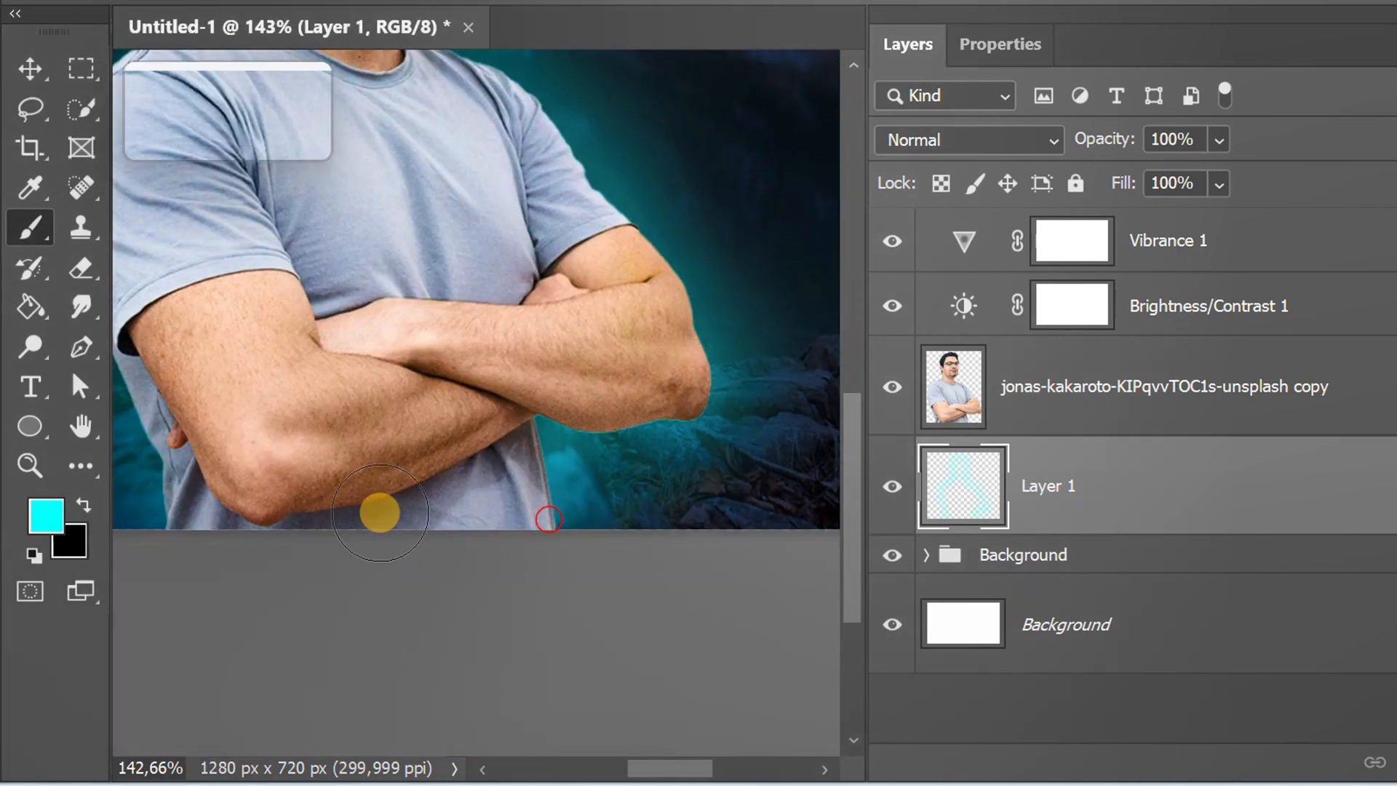
{"action": "left_click_drag", "start_coordinate": [230, 513], "coordinate": [561, 543]}
{"action": "scroll", "coordinate": [516, 543], "scroll_direction": "up", "scroll_amount": 3}
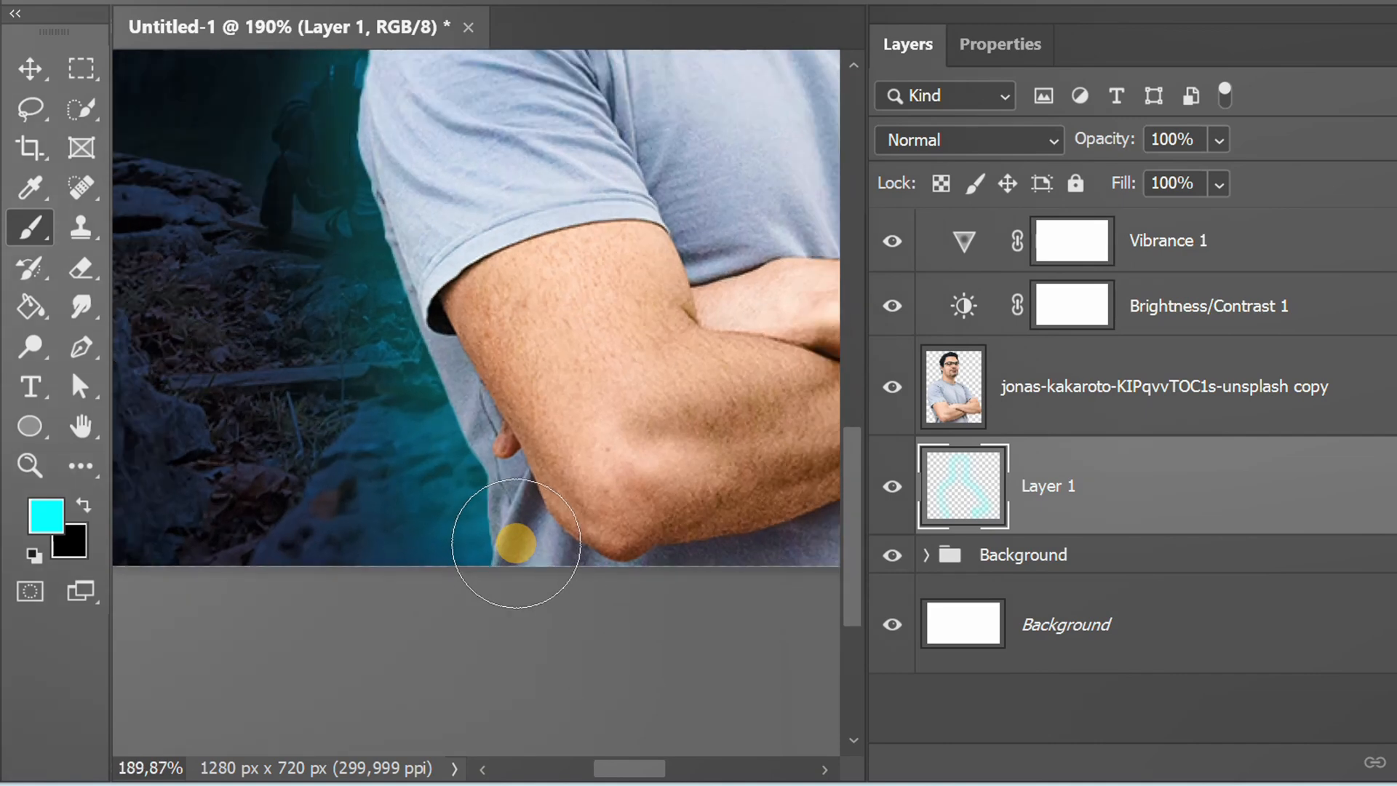
{"action": "key", "text": "bracketleft"}
{"action": "mouse_move", "coordinate": [495, 544]}
{"action": "left_mouse_down"}
{"action": "mouse_move", "coordinate": [502, 487]}
{"action": "mouse_move", "coordinate": [415, 346]}
{"action": "mouse_move", "coordinate": [363, 143]}
{"action": "mouse_move", "coordinate": [412, 509]}
{"action": "mouse_move", "coordinate": [402, 444]}
{"action": "mouse_move", "coordinate": [443, 292]}
{"action": "mouse_move", "coordinate": [593, 201]}
{"action": "mouse_move", "coordinate": [645, 146]}
{"action": "left_mouse_up"}
{"action": "key", "text": "space"}
{"action": "key", "text": "space"}
{"action": "mouse_move", "coordinate": [693, 105]}
{"action": "left_mouse_down"}
{"action": "mouse_move", "coordinate": [611, 393]}
{"action": "mouse_move", "coordinate": [480, 485]}
{"action": "mouse_move", "coordinate": [437, 368]}
{"action": "mouse_move", "coordinate": [461, 237]}
{"action": "mouse_move", "coordinate": [537, 190]}
{"action": "mouse_move", "coordinate": [668, 181]}
{"action": "mouse_move", "coordinate": [705, 260]}
{"action": "mouse_move", "coordinate": [705, 396]}
{"action": "mouse_move", "coordinate": [675, 549]}
{"action": "mouse_move", "coordinate": [684, 633]}
{"action": "mouse_move", "coordinate": [352, 265]}
{"action": "mouse_move", "coordinate": [468, 321]}
{"action": "mouse_move", "coordinate": [546, 443]}
{"action": "mouse_move", "coordinate": [633, 518]}
{"action": "mouse_move", "coordinate": [702, 646]}
{"action": "mouse_move", "coordinate": [624, 349]}
{"action": "mouse_move", "coordinate": [662, 406]}
{"action": "mouse_move", "coordinate": [569, 442]}
{"action": "mouse_move", "coordinate": [415, 461]}
{"action": "mouse_move", "coordinate": [460, 571]}
{"action": "left_mouse_up"}
{"action": "key", "text": "space"}
{"action": "key", "text": "space"}
{"action": "scroll", "coordinate": [553, 549], "scroll_direction": "down", "scroll_amount": 3}
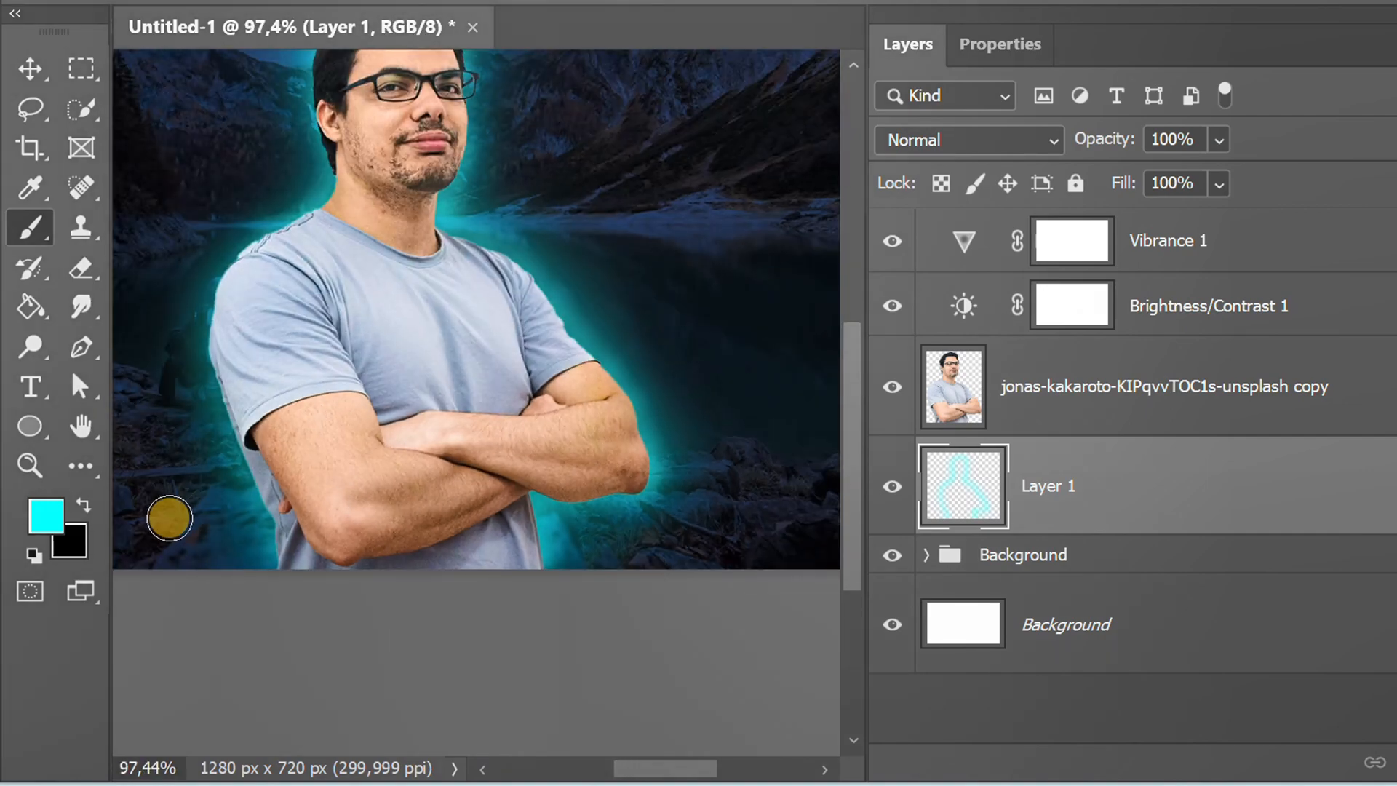
Step: Change the foreground colour to white ffffff
{"action": "scroll", "coordinate": [156, 518], "scroll_direction": "up", "scroll_amount": 4}
{"action": "left_click", "coordinate": [44, 518]}
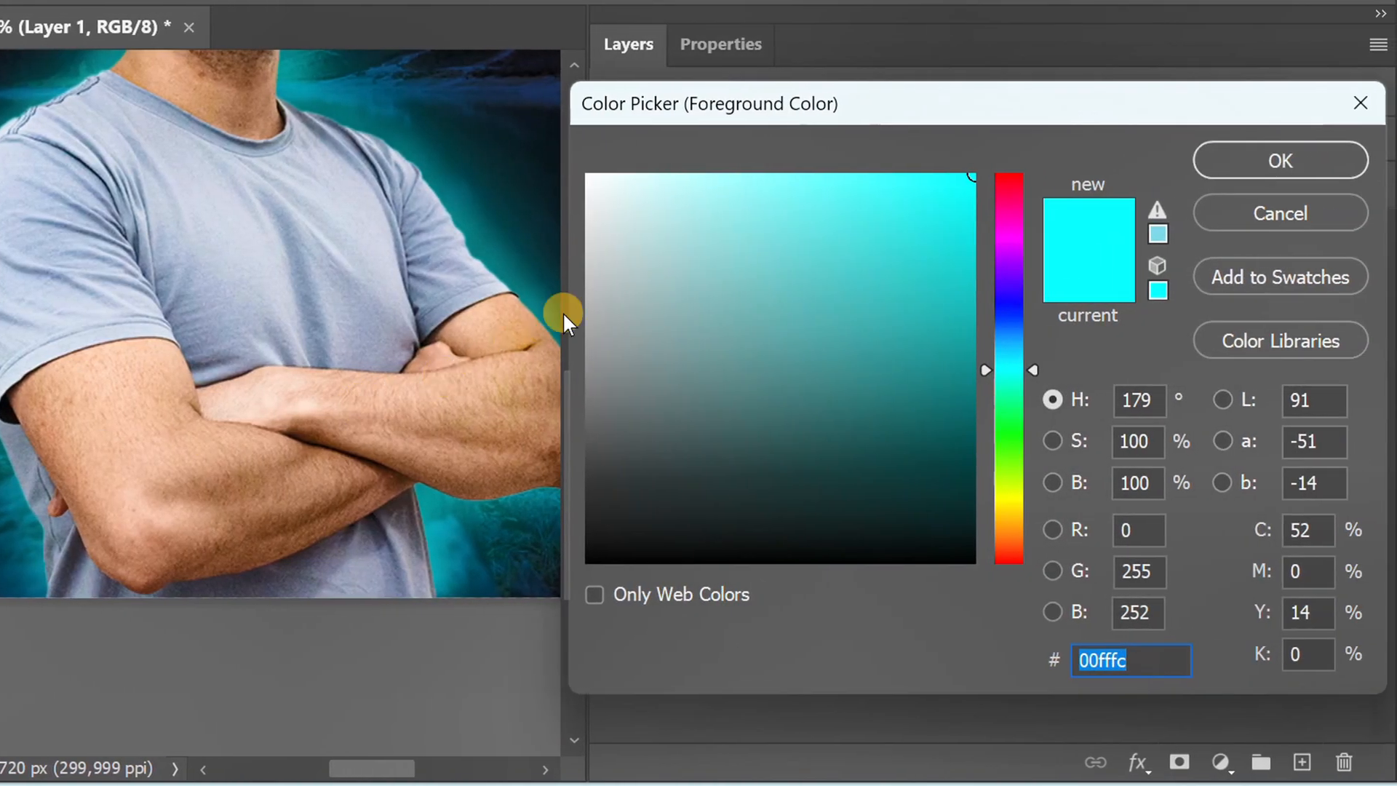
{"action": "left_click_drag", "start_coordinate": [672, 238], "coordinate": [600, 143]}
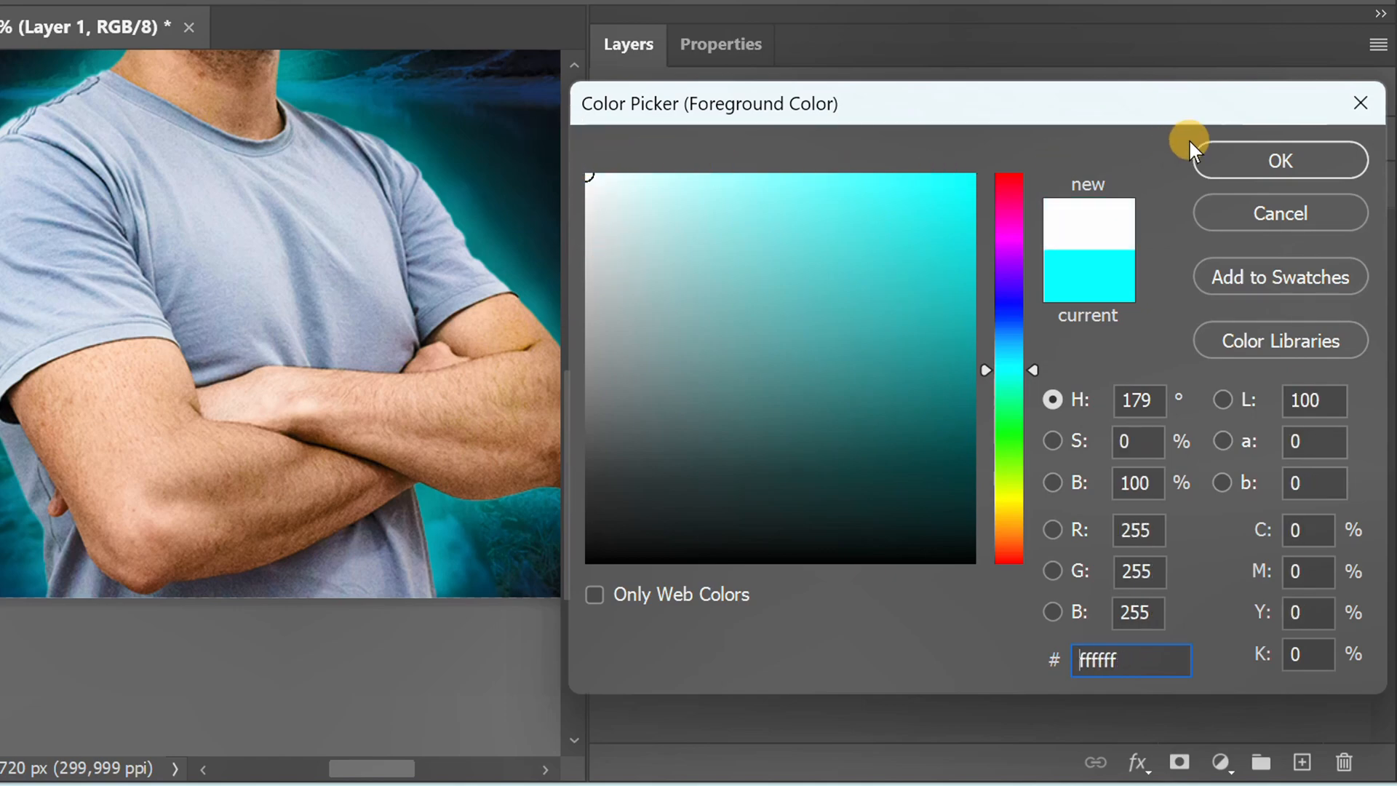
{"action": "left_click", "coordinate": [1247, 155]}
Step: Paint a soft white pass with a smaller brush along the man's outline on Layer 1, from sleeves and shoulders to elbow and waist
{"action": "scroll", "coordinate": [43, 575], "scroll_direction": "up", "scroll_amount": 3}
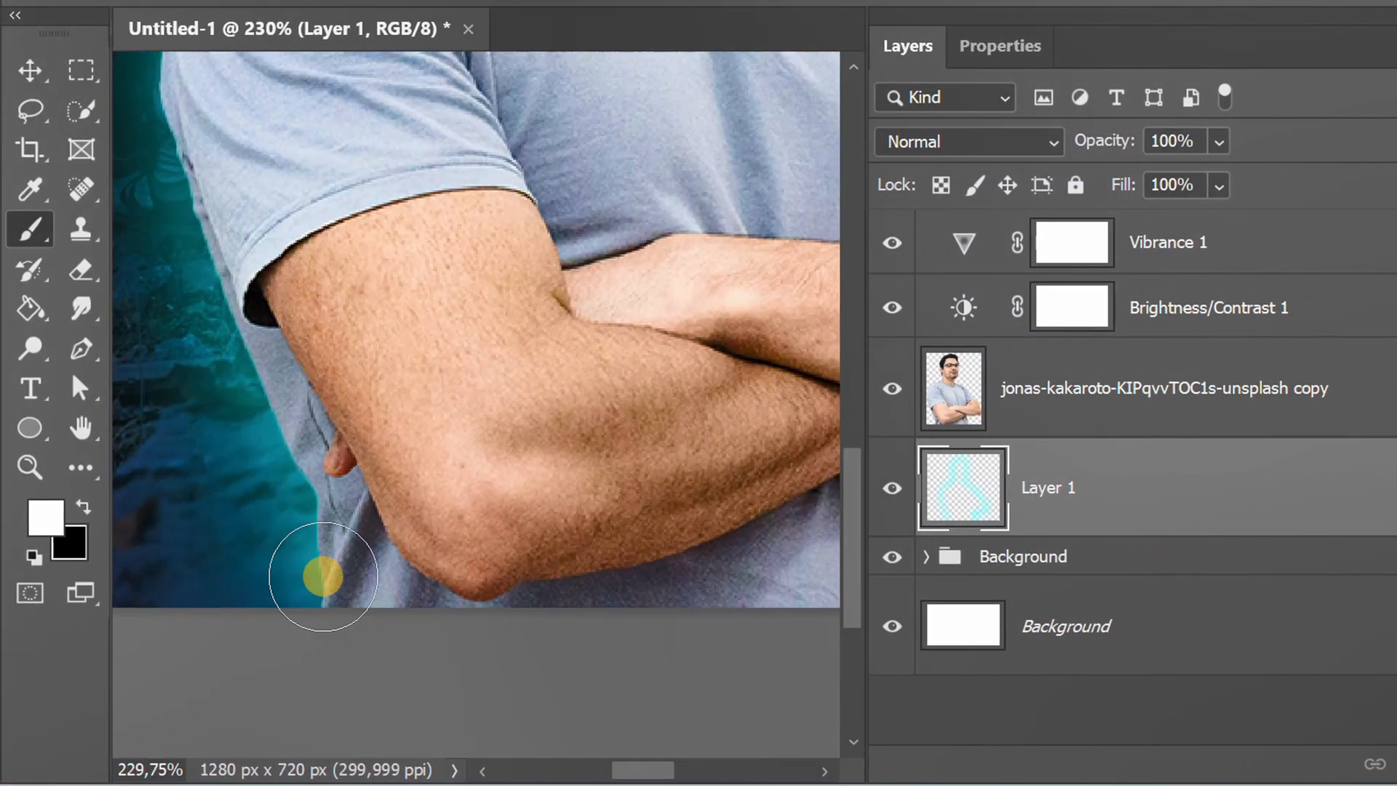
{"action": "key", "text": "bracketleft"}
{"action": "mouse_move", "coordinate": [326, 574]}
{"action": "left_mouse_down"}
{"action": "mouse_move", "coordinate": [313, 485]}
{"action": "mouse_move", "coordinate": [240, 305]}
{"action": "mouse_move", "coordinate": [397, 503]}
{"action": "left_mouse_up"}
{"action": "key", "text": "space"}
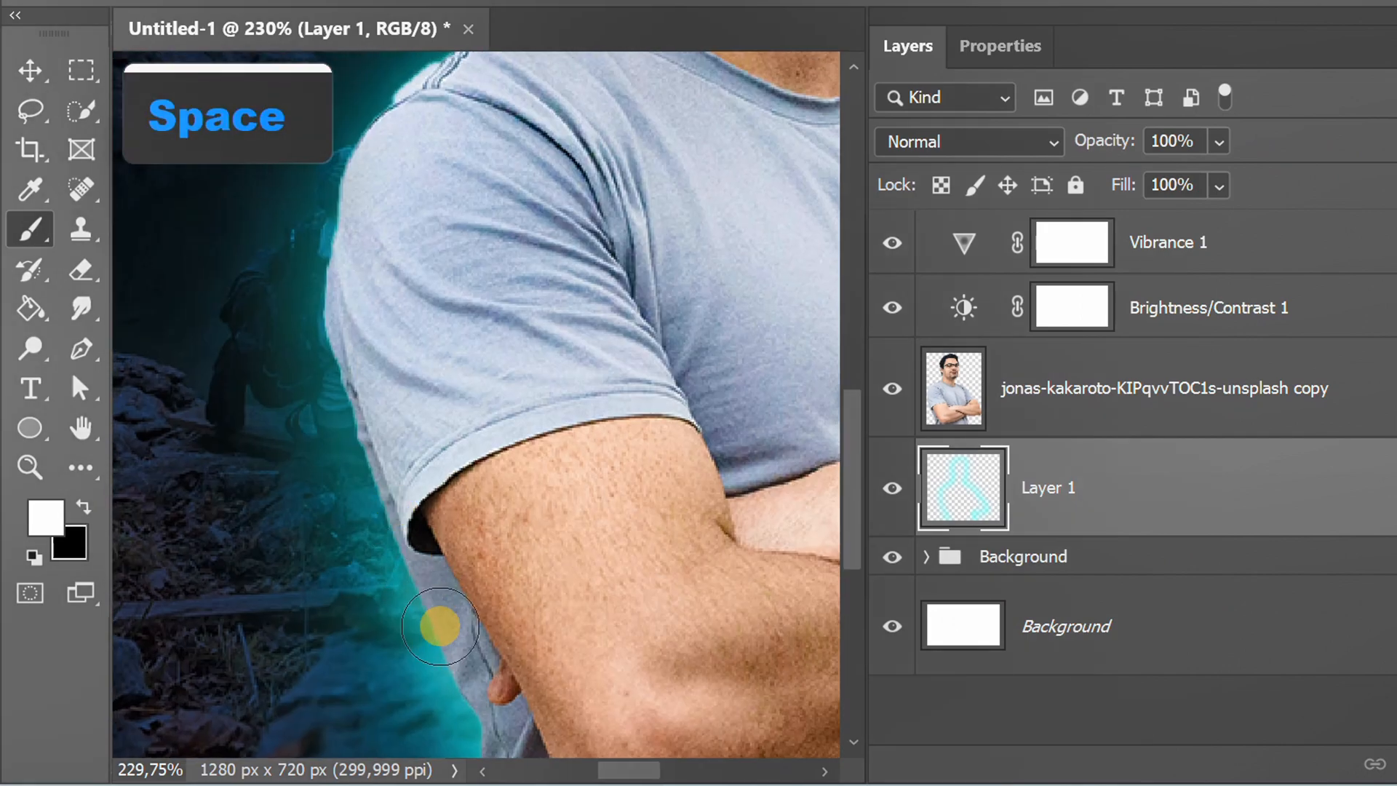
{"action": "left_click_drag", "start_coordinate": [436, 624], "coordinate": [363, 429]}
{"action": "mouse_move", "coordinate": [478, 314]}
{"action": "left_mouse_down"}
{"action": "mouse_move", "coordinate": [620, 241]}
{"action": "mouse_move", "coordinate": [633, 166]}
{"action": "mouse_move", "coordinate": [567, 428]}
{"action": "mouse_move", "coordinate": [502, 493]}
{"action": "mouse_move", "coordinate": [460, 341]}
{"action": "mouse_move", "coordinate": [462, 245]}
{"action": "left_mouse_up"}
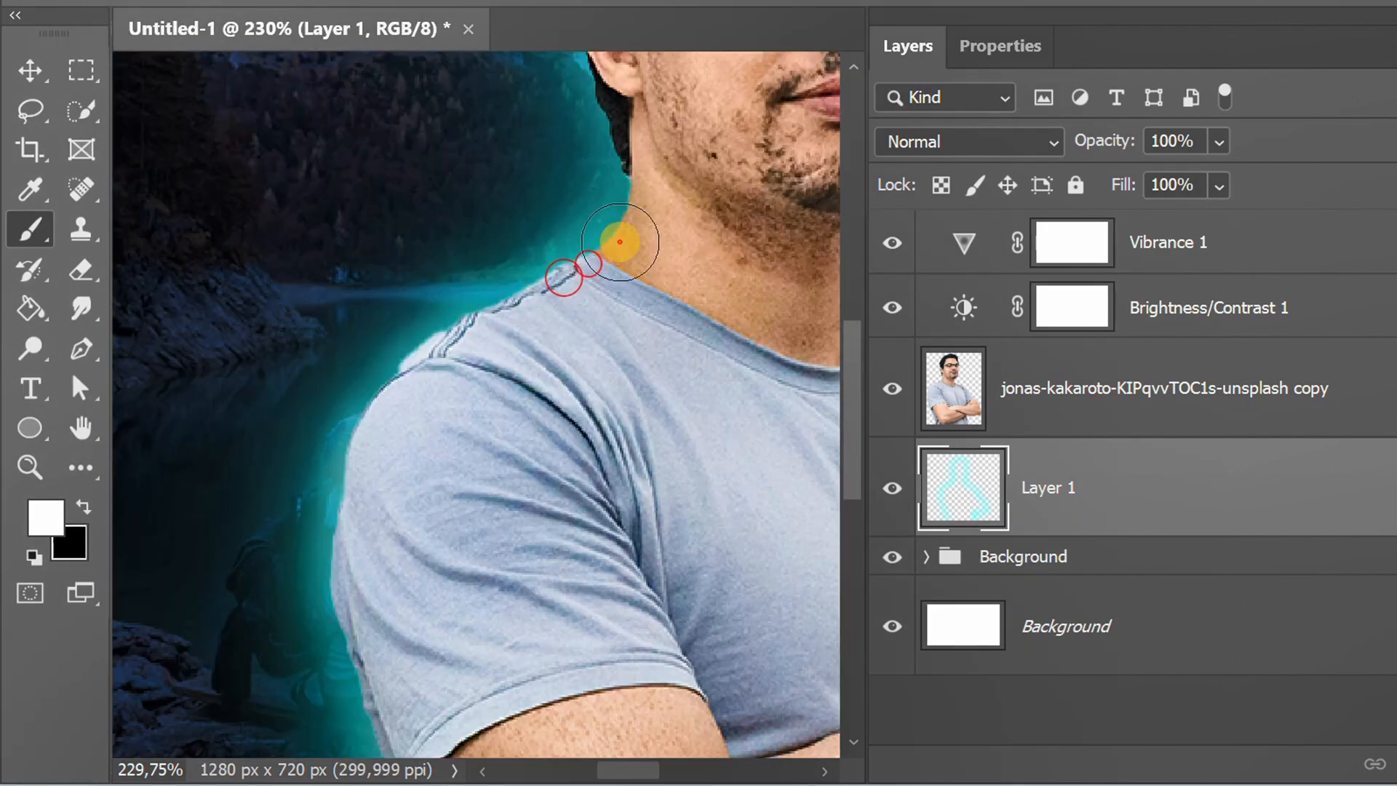
{"action": "key", "text": "space"}
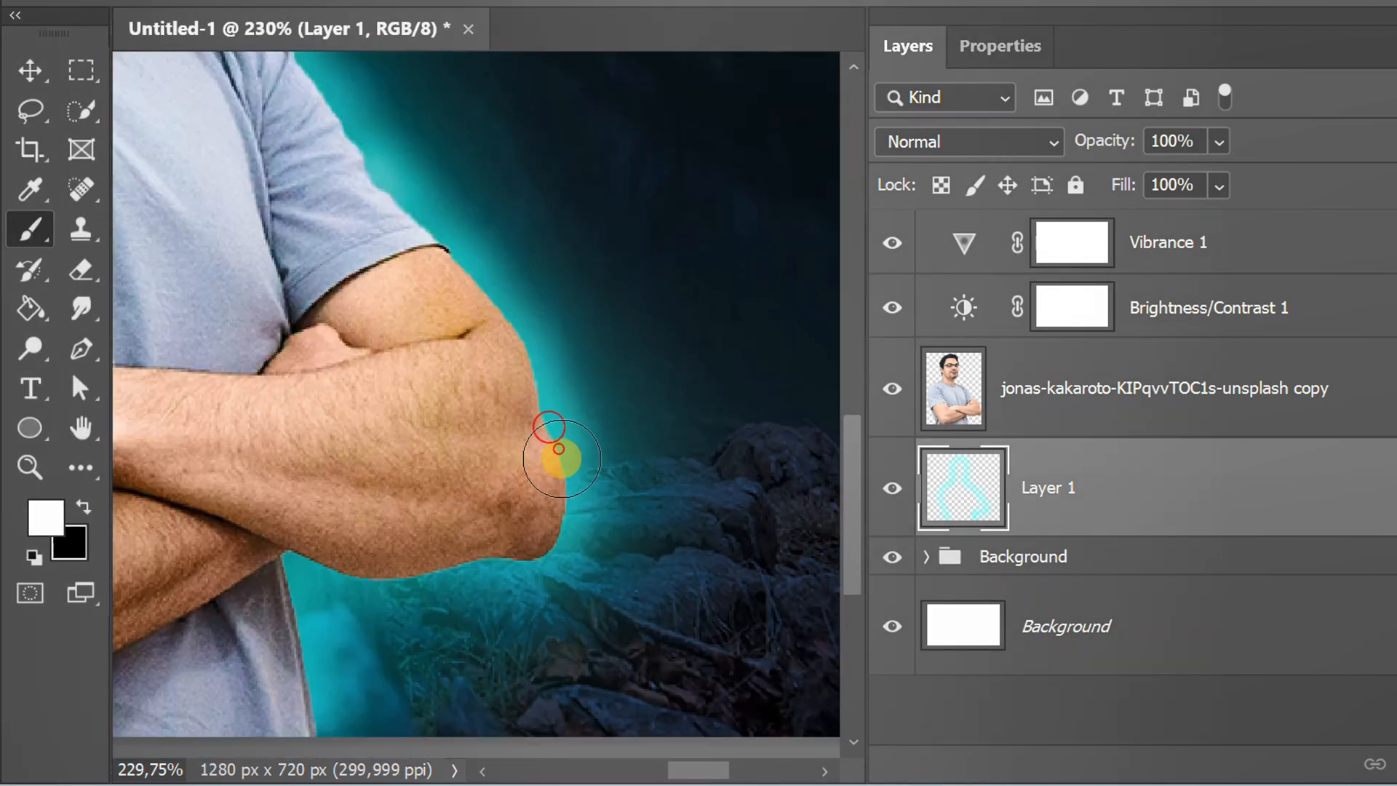
{"action": "mouse_move", "coordinate": [552, 446]}
{"action": "left_mouse_down"}
{"action": "mouse_move", "coordinate": [519, 551]}
{"action": "mouse_move", "coordinate": [311, 556]}
{"action": "mouse_move", "coordinate": [287, 587]}
{"action": "mouse_move", "coordinate": [318, 715]}
{"action": "left_mouse_up"}
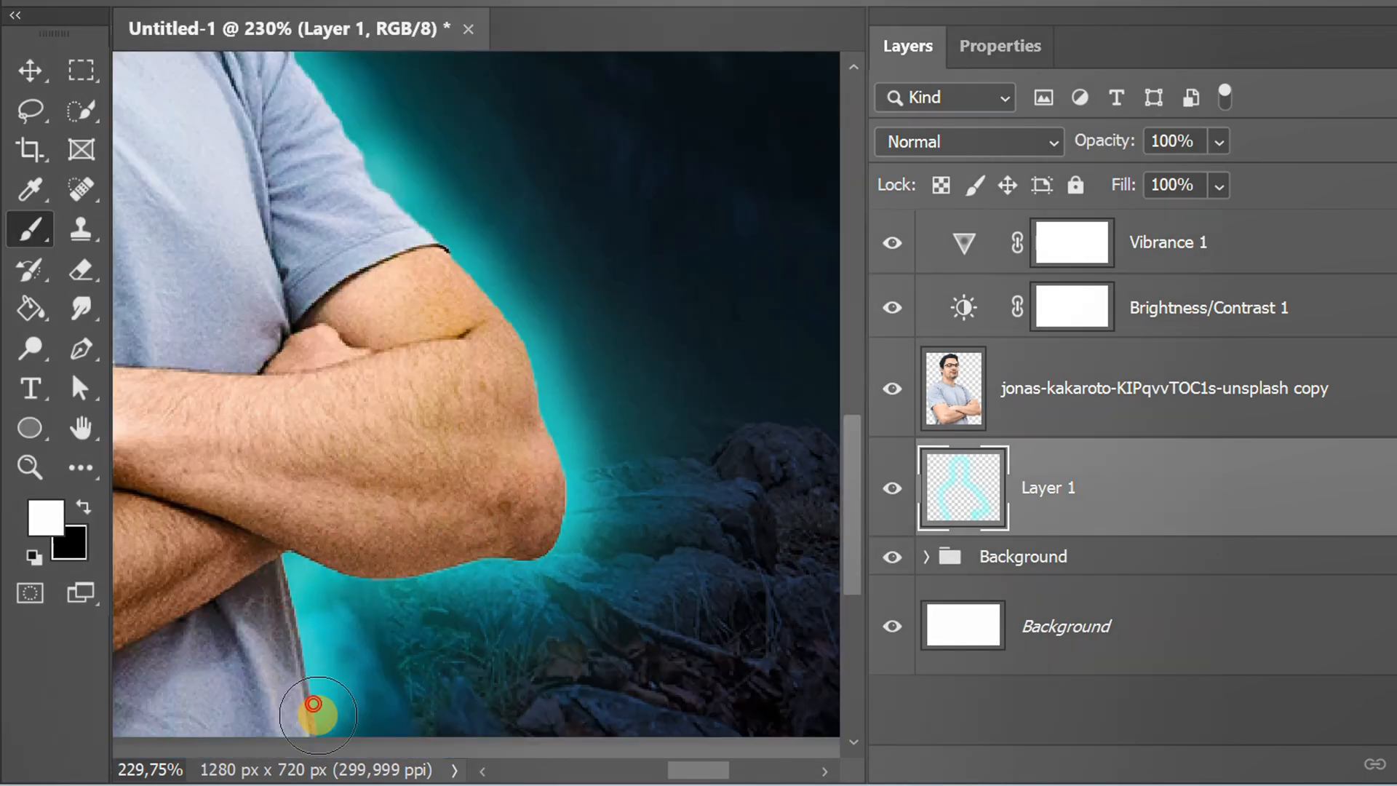
Step: Set the brush flow to 30%, reduce the brush to 35 px and paint a tighter white pass up the image-left arm and around the head
{"action": "scroll", "coordinate": [337, 680], "scroll_direction": "down", "scroll_amount": 6}
{"action": "scroll", "coordinate": [268, 493], "scroll_direction": "up", "scroll_amount": 4}
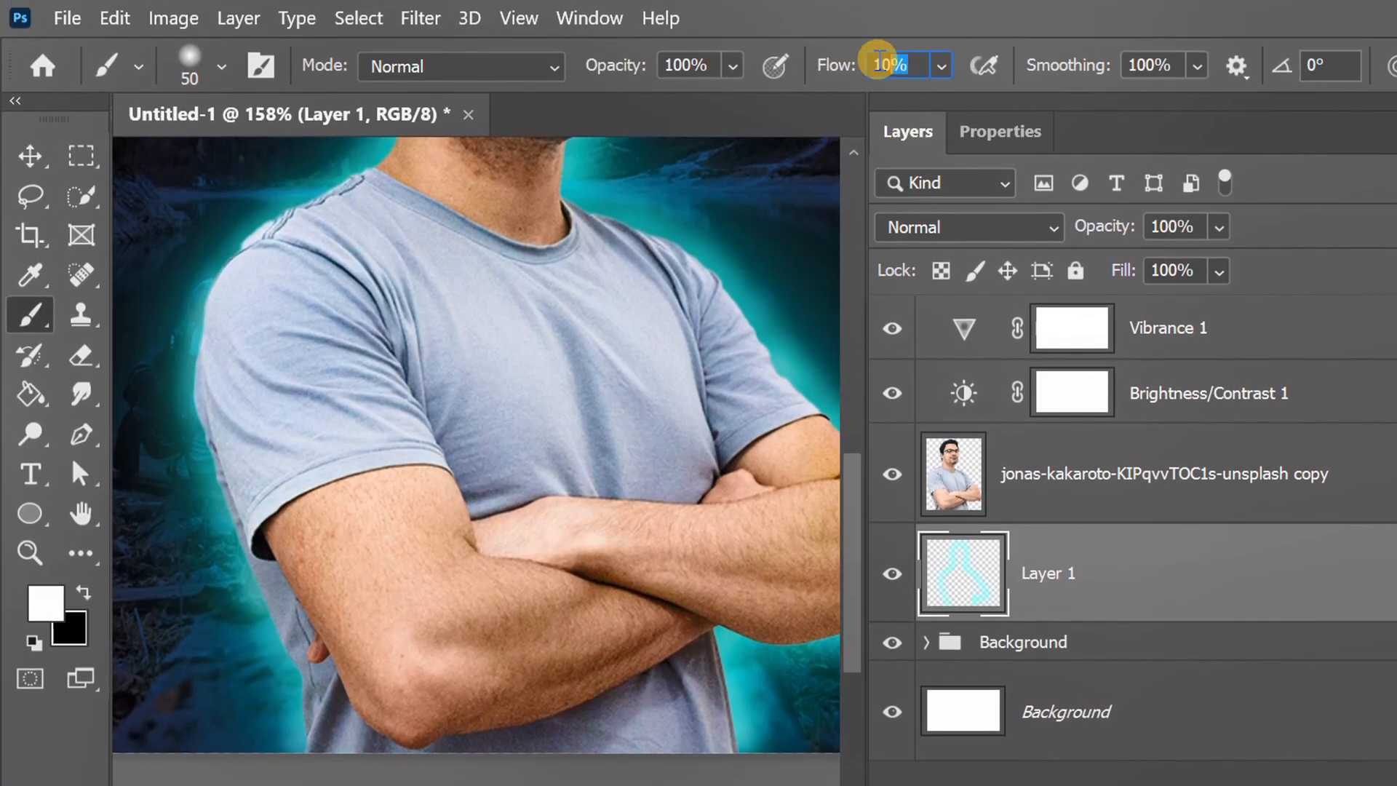
{"action": "type", "text": "30"}
{"action": "key", "text": "Return"}
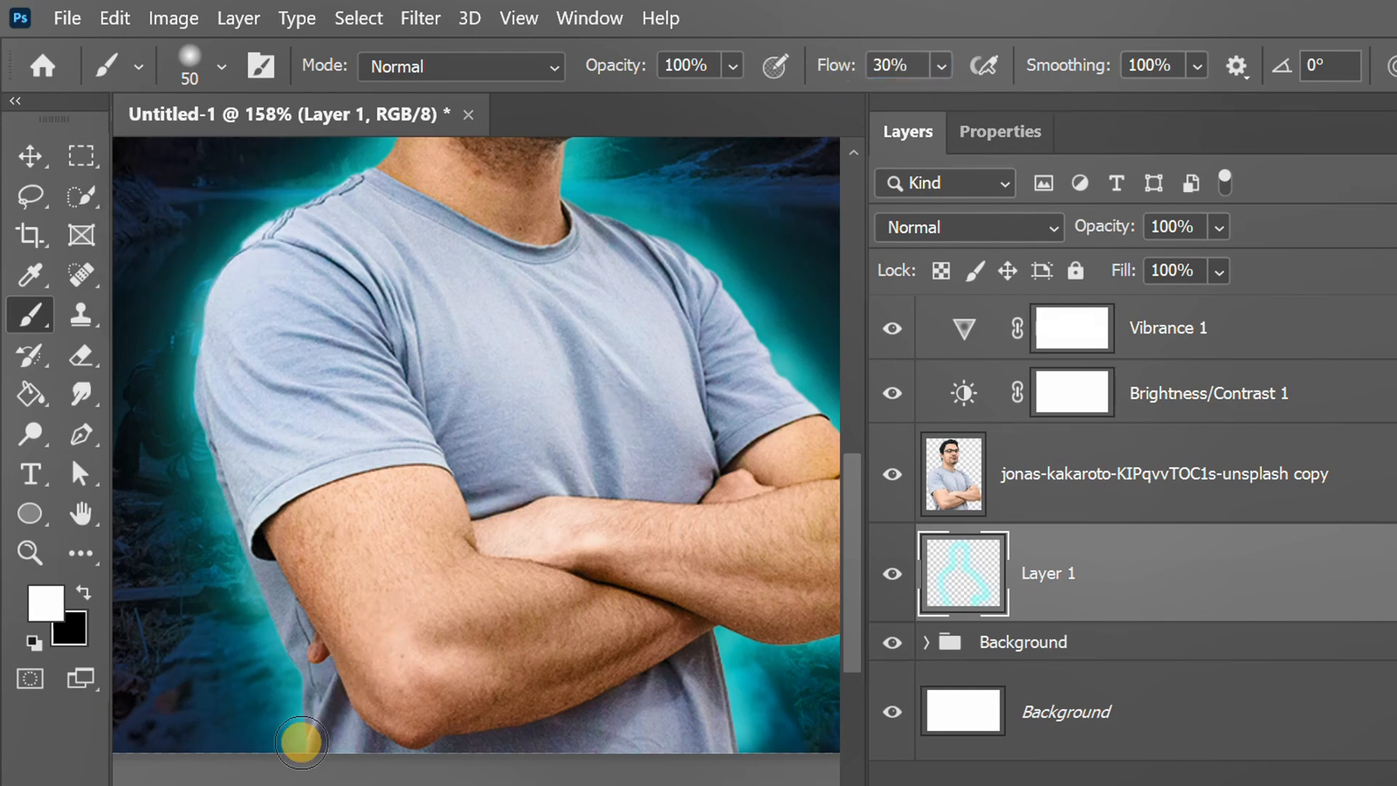
{"action": "scroll", "coordinate": [299, 736], "scroll_direction": "up", "scroll_amount": 4}
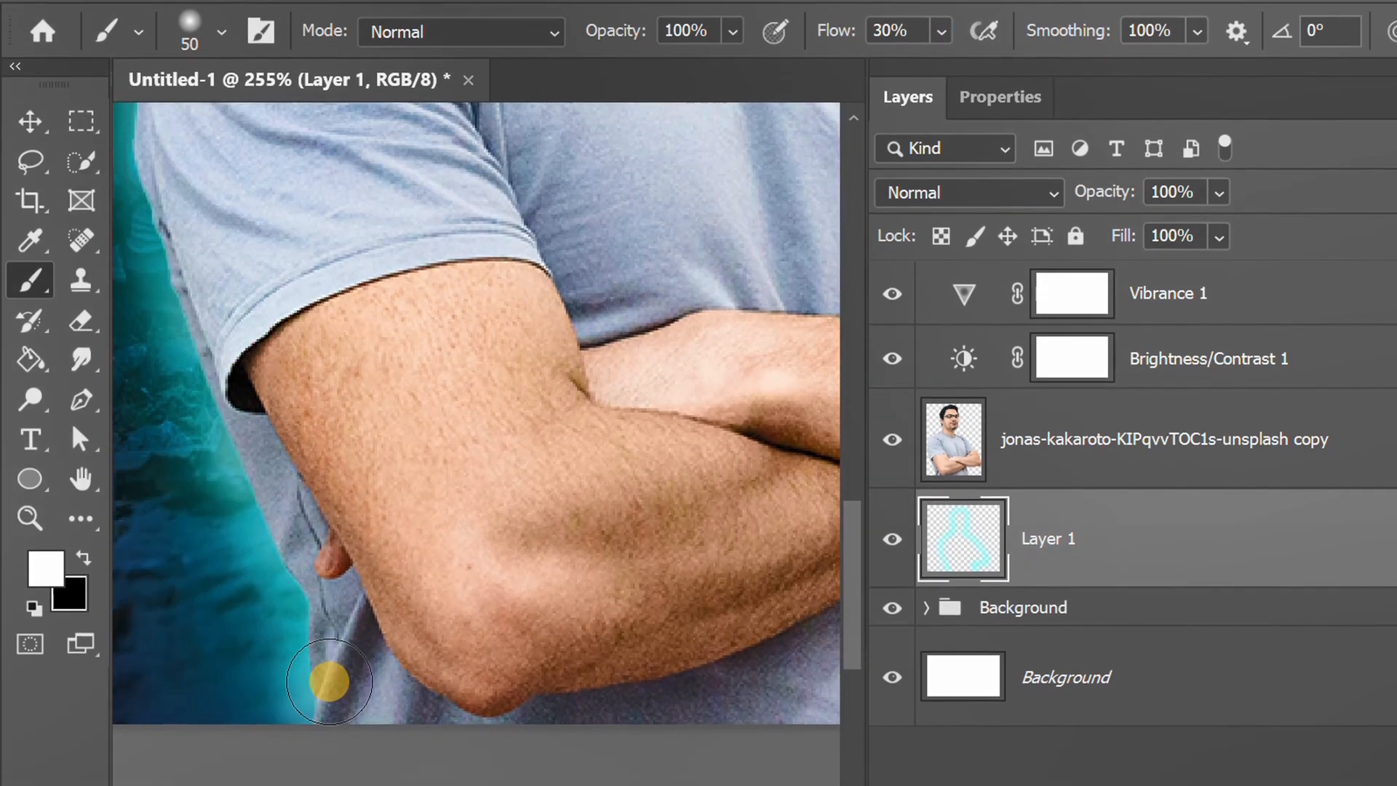
{"action": "key", "text": "bracketleft"}
{"action": "mouse_move", "coordinate": [329, 640]}
{"action": "left_mouse_down"}
{"action": "mouse_move", "coordinate": [326, 655]}
{"action": "mouse_move", "coordinate": [293, 504]}
{"action": "mouse_move", "coordinate": [209, 303]}
{"action": "left_mouse_up"}
{"action": "scroll", "coordinate": [365, 312], "scroll_direction": "up", "scroll_amount": 5}
{"action": "mouse_move", "coordinate": [365, 312]}
{"action": "left_mouse_down"}
{"action": "mouse_move", "coordinate": [525, 230]}
{"action": "mouse_move", "coordinate": [557, 197]}
{"action": "mouse_move", "coordinate": [575, 130]}
{"action": "mouse_move", "coordinate": [465, 272]}
{"action": "mouse_move", "coordinate": [505, 283]}
{"action": "mouse_move", "coordinate": [537, 327]}
{"action": "mouse_move", "coordinate": [567, 638]}
{"action": "left_mouse_up"}
Step: Continue the tight white pass from the face down the image-right shoulder, around the elbow and along the waist to the canvas edge
{"action": "key", "text": "space"}
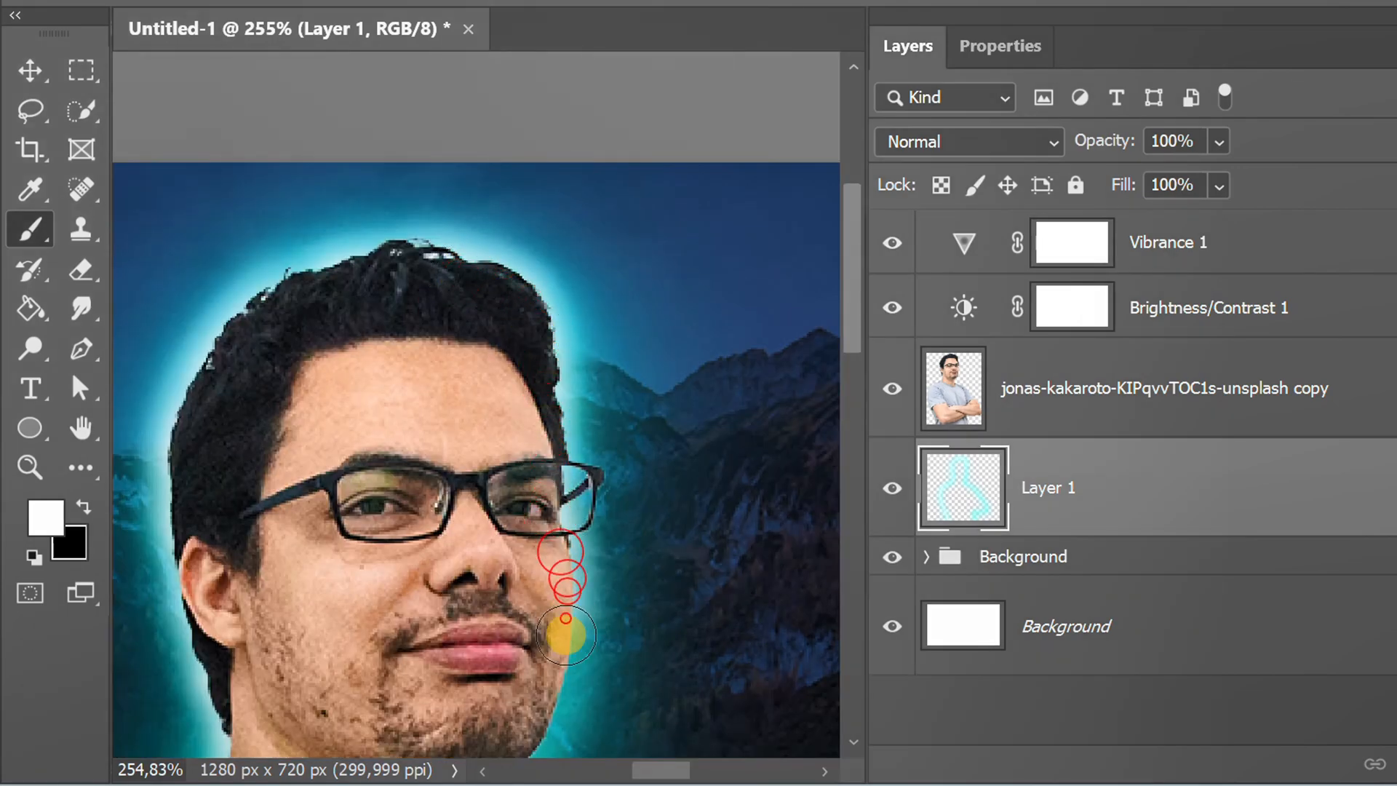
{"action": "mouse_move", "coordinate": [554, 490]}
{"action": "left_mouse_down"}
{"action": "mouse_move", "coordinate": [348, 524]}
{"action": "mouse_move", "coordinate": [307, 508]}
{"action": "mouse_move", "coordinate": [263, 515]}
{"action": "mouse_move", "coordinate": [291, 673]}
{"action": "left_mouse_up"}
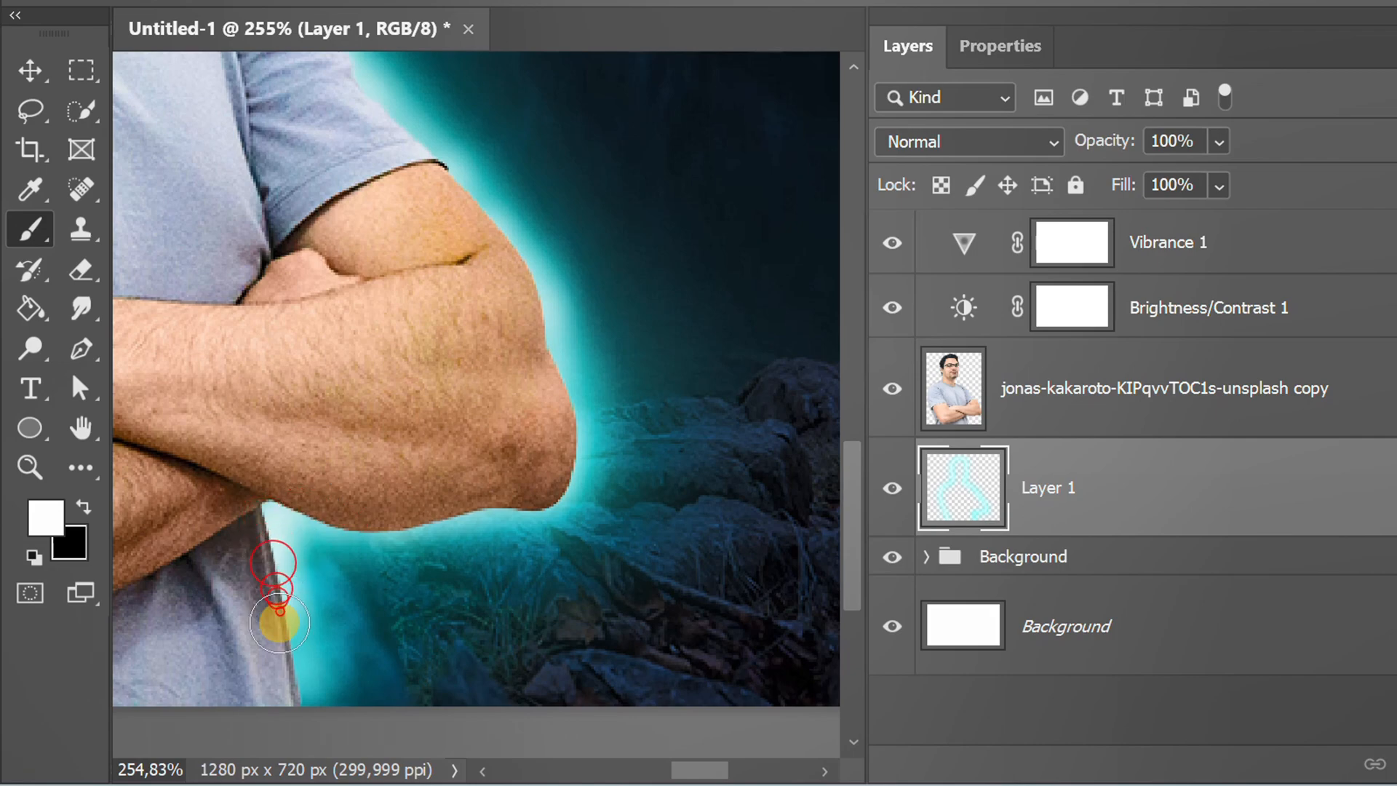
{"action": "key", "text": "space"}
{"action": "left_click_drag", "start_coordinate": [295, 665], "coordinate": [456, 515]}
{"action": "left_click_drag", "start_coordinate": [452, 524], "coordinate": [461, 583]}
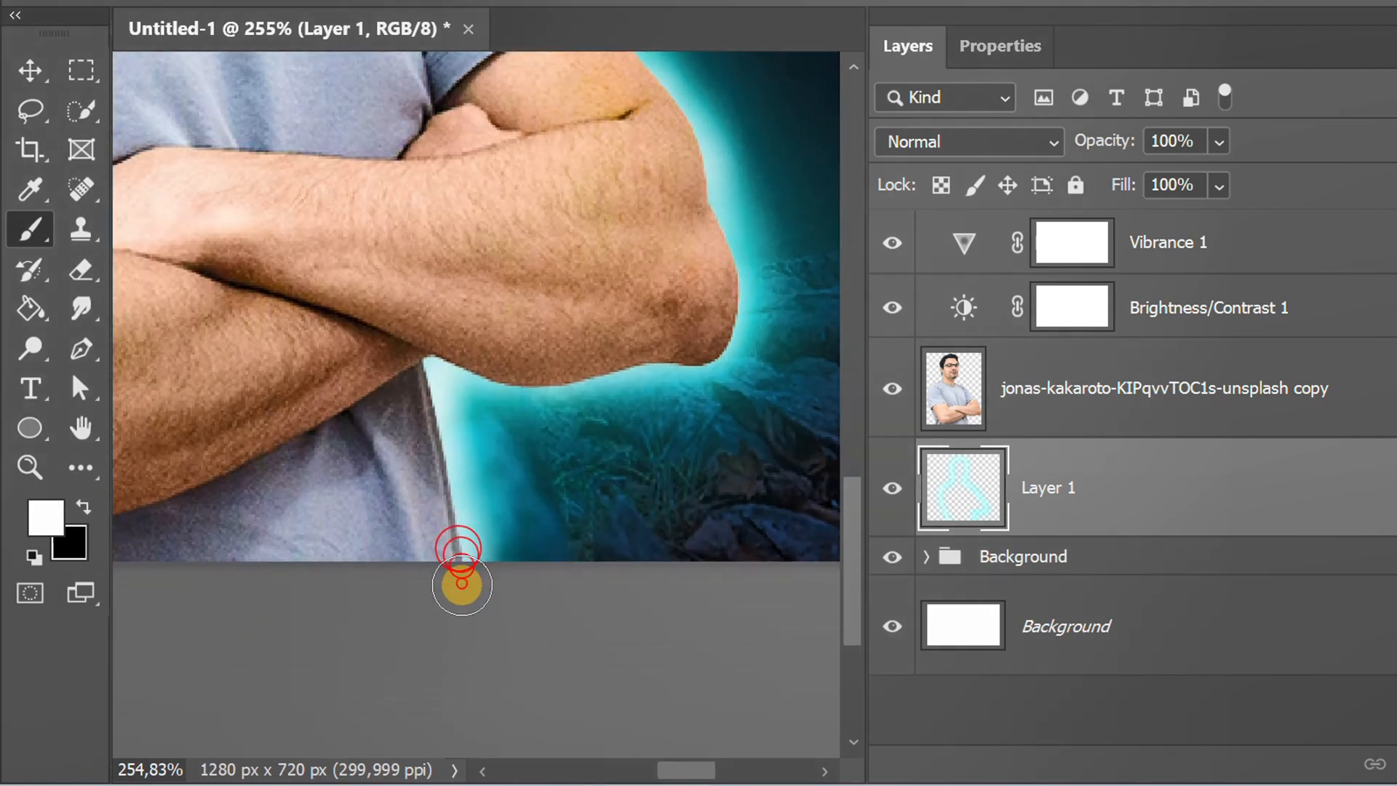
Step: Set the blend mode of the painted glow layer, Layer 1, to Linear Dodge (Add)
{"action": "scroll", "coordinate": [643, 532], "scroll_direction": "down", "scroll_amount": 3}
{"action": "scroll", "coordinate": [545, 509], "scroll_direction": "down", "scroll_amount": 4}
{"action": "key", "text": "space"}
{"action": "left_click_drag", "start_coordinate": [320, 342], "coordinate": [349, 477]}
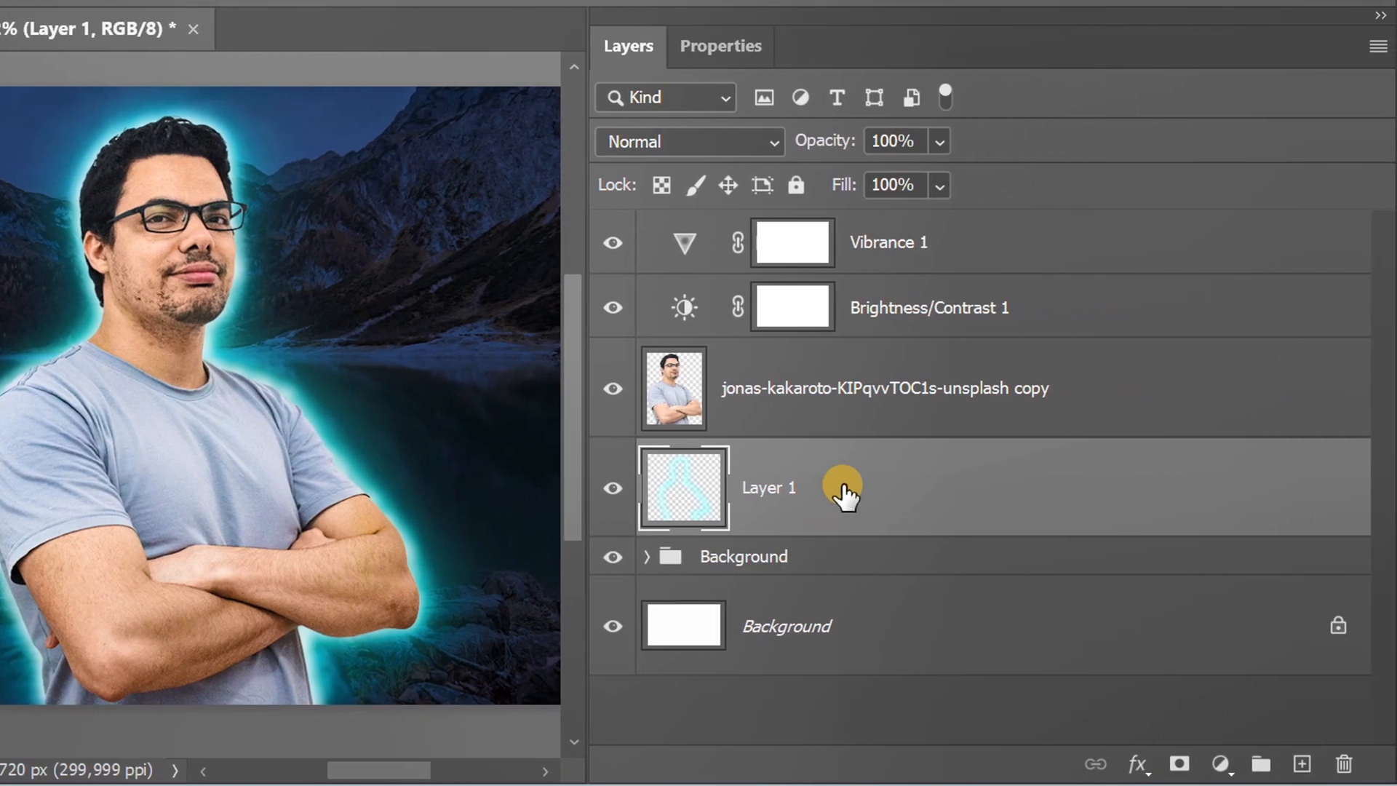
{"action": "left_click", "coordinate": [770, 141]}
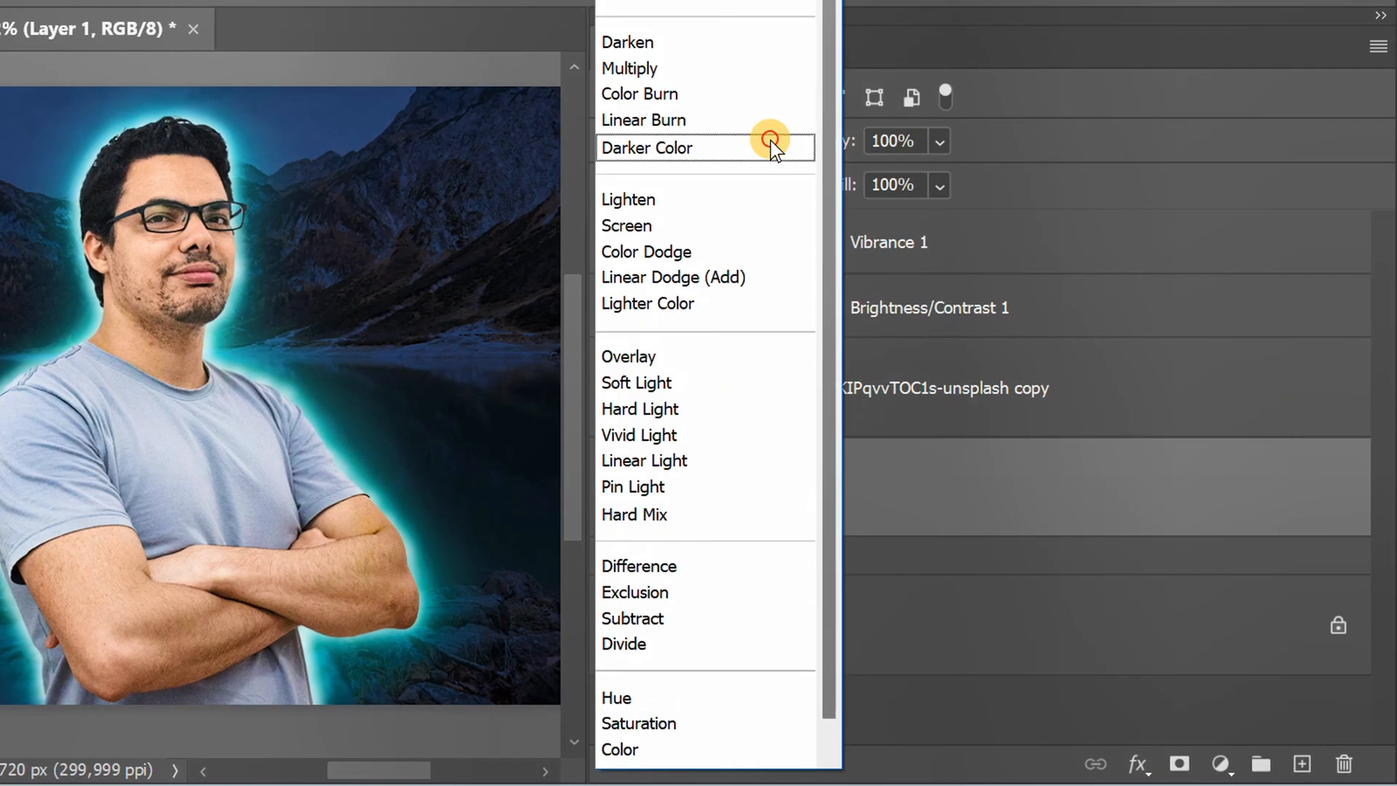
{"action": "left_click", "coordinate": [753, 277]}
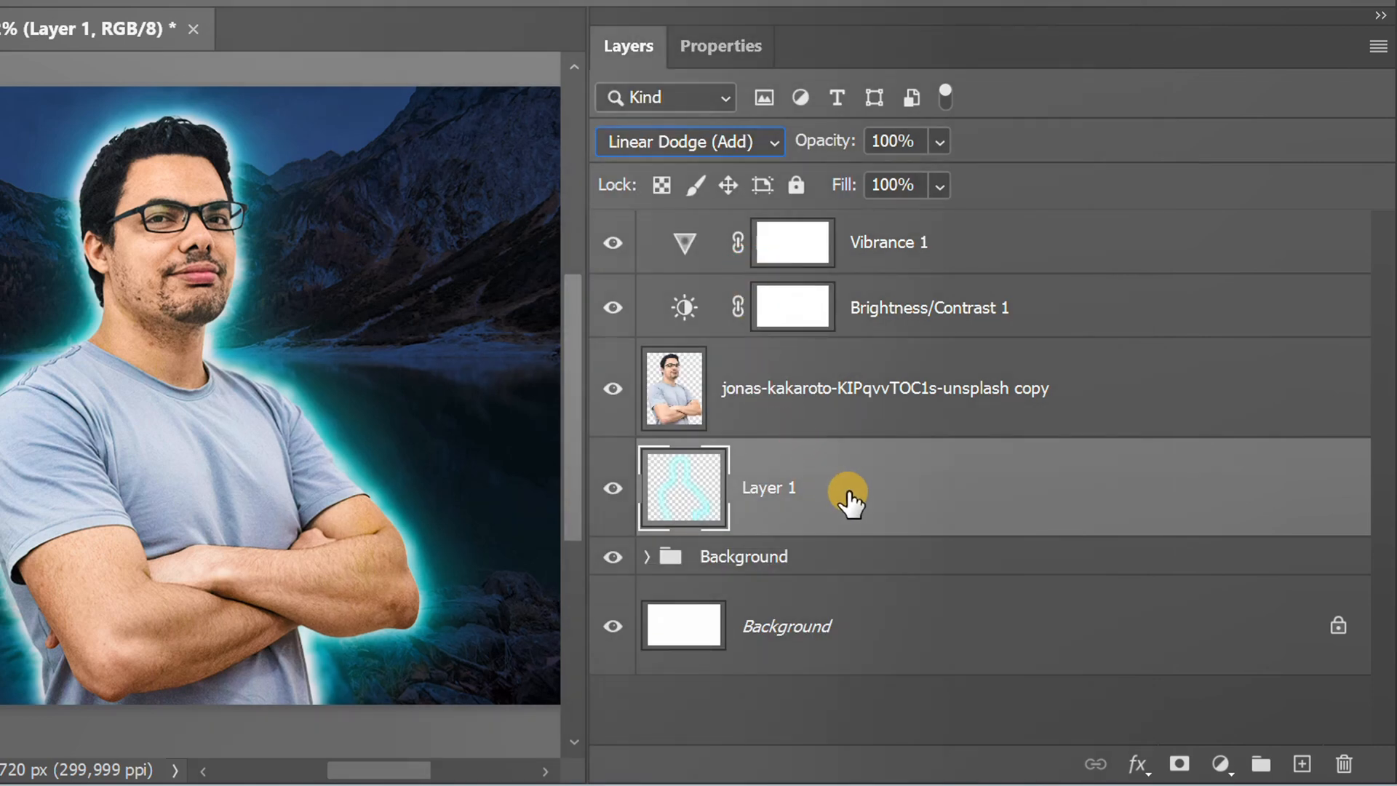
Step: Duplicate Layer 1 and set the copy's fill to 20% for a slightly stronger glow
{"action": "key", "text": "ctrl+j"}
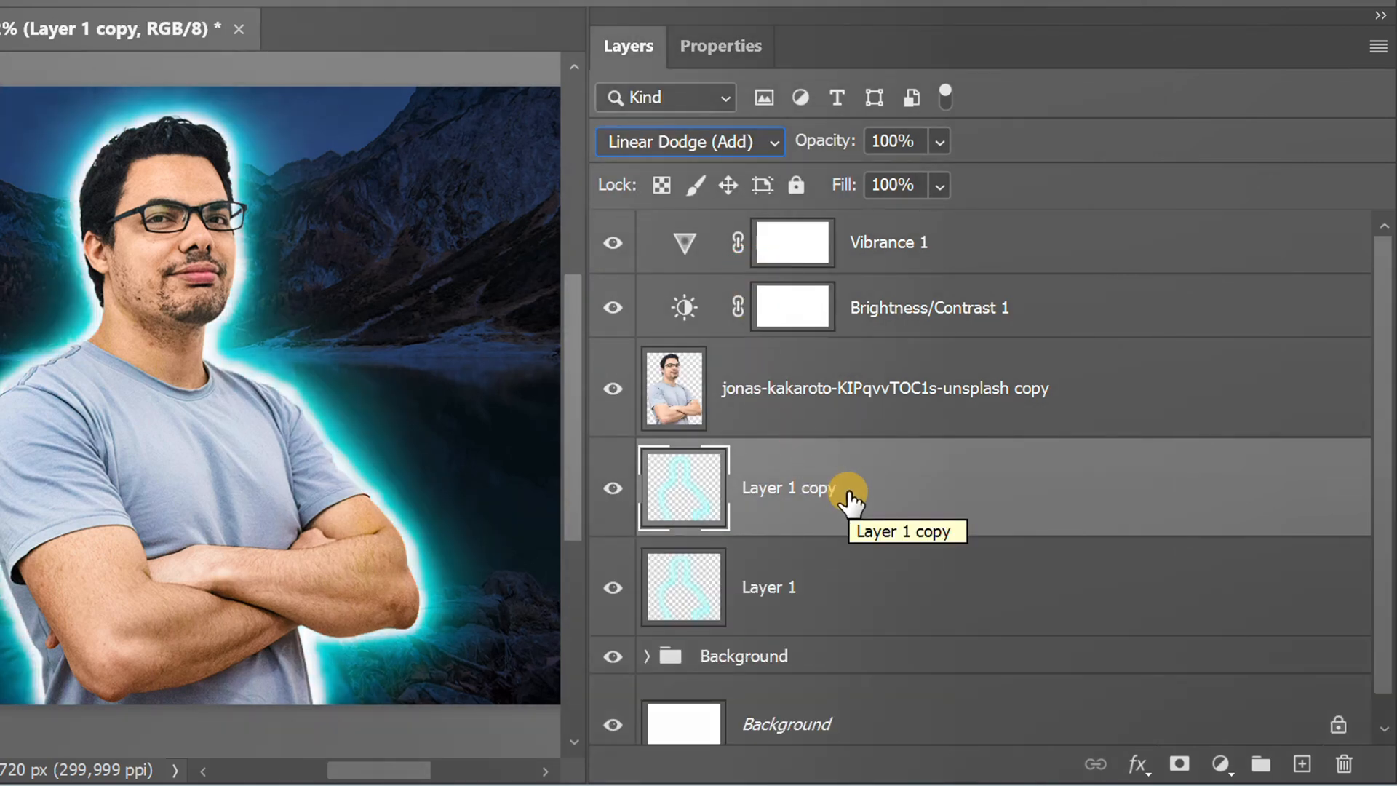
{"action": "left_click", "coordinate": [938, 184]}
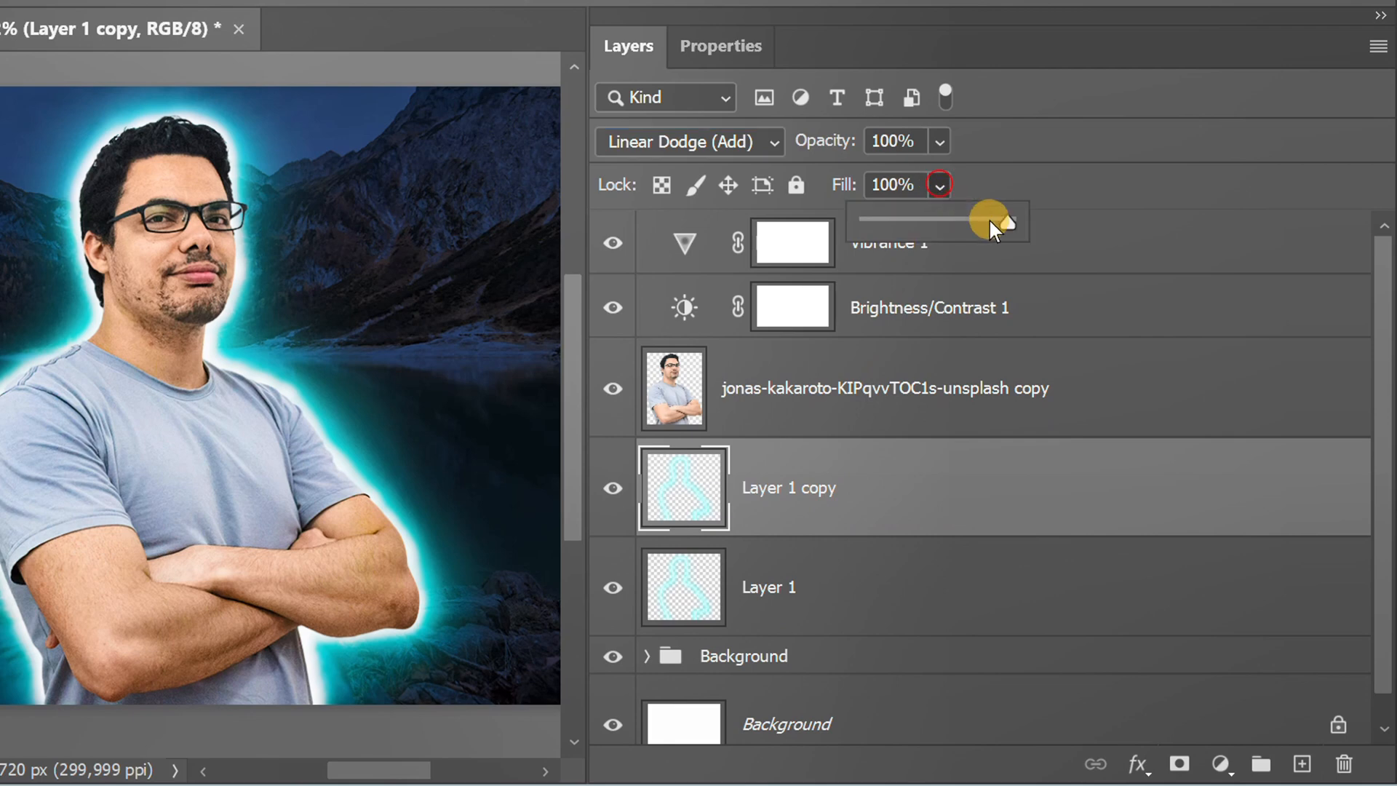
{"action": "left_click_drag", "start_coordinate": [1011, 221], "coordinate": [892, 222]}
{"action": "left_click", "coordinate": [910, 183]}
{"action": "key", "text": "Up"}
{"action": "key", "text": "Up"}
{"action": "key", "text": "Up"}
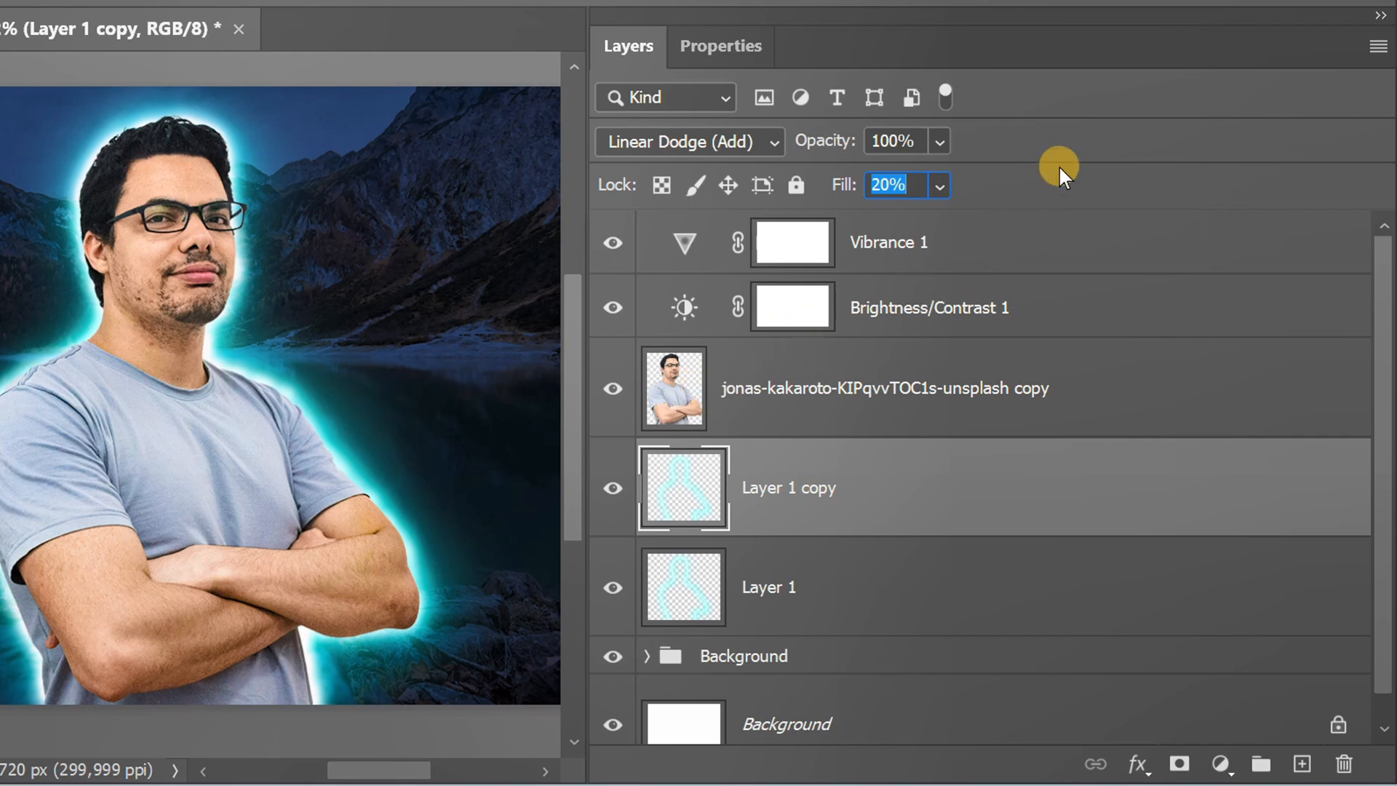
{"action": "key", "text": "Return"}
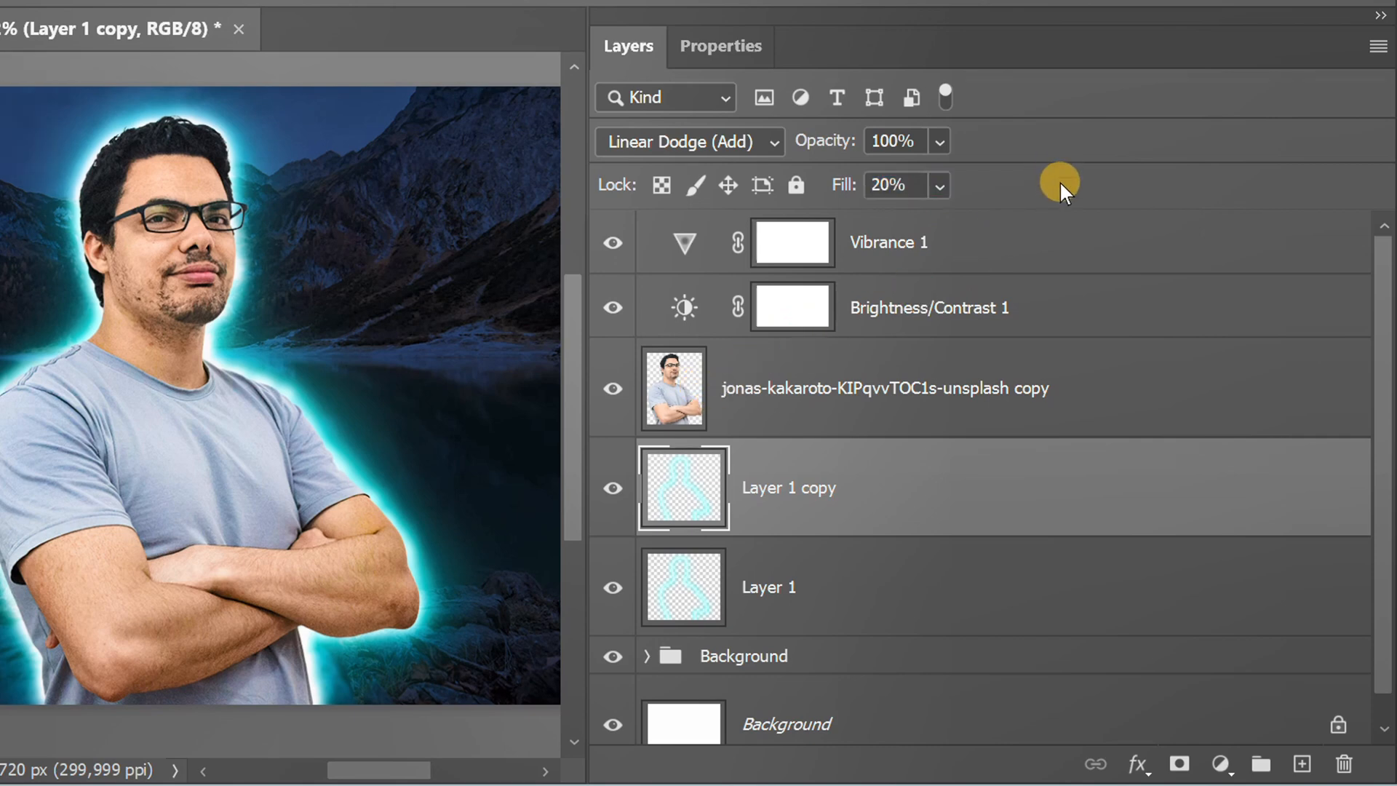
Step: Add a new layer above Vibrance 1 and set the Brush tool to 100% flow and 10% smoothing
{"action": "left_click", "coordinate": [988, 248]}
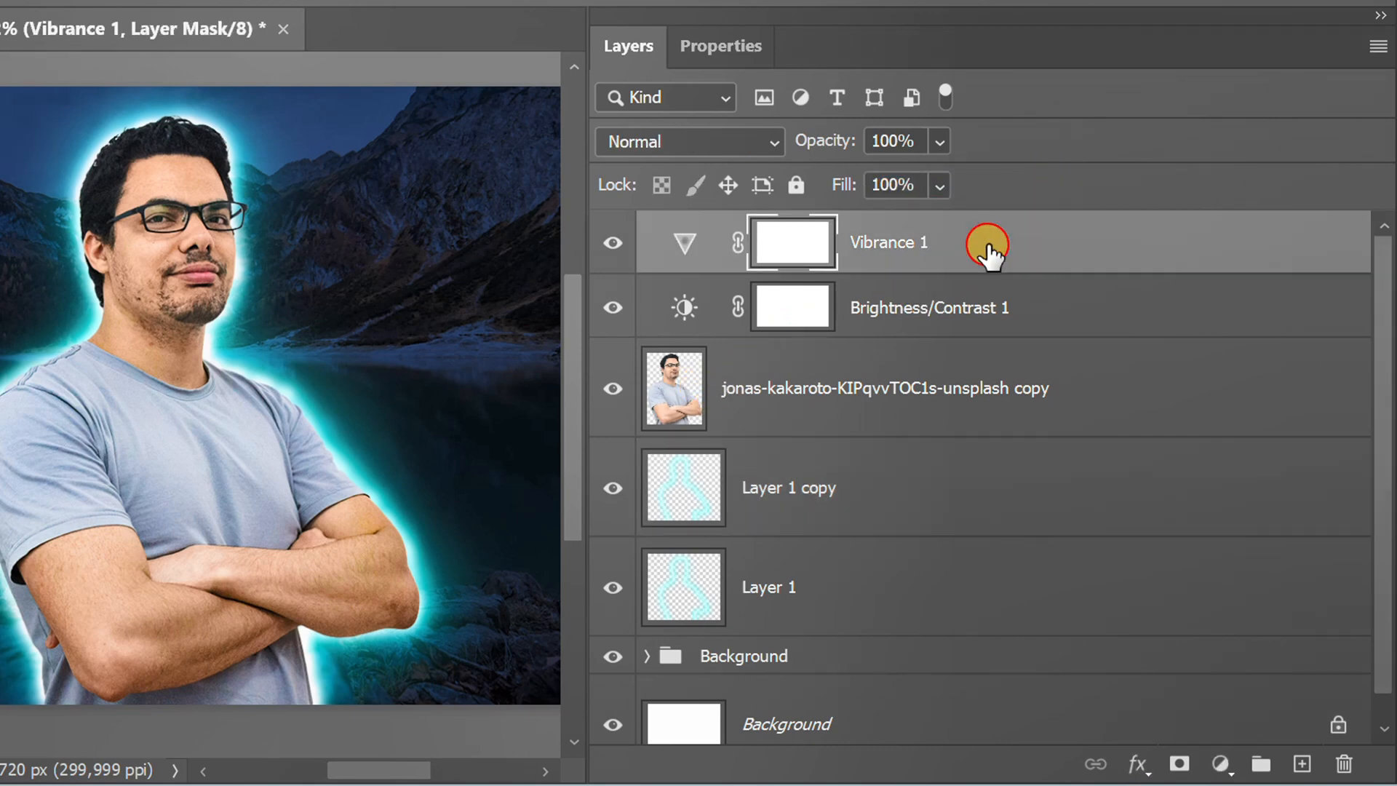
{"action": "left_click", "coordinate": [1302, 764]}
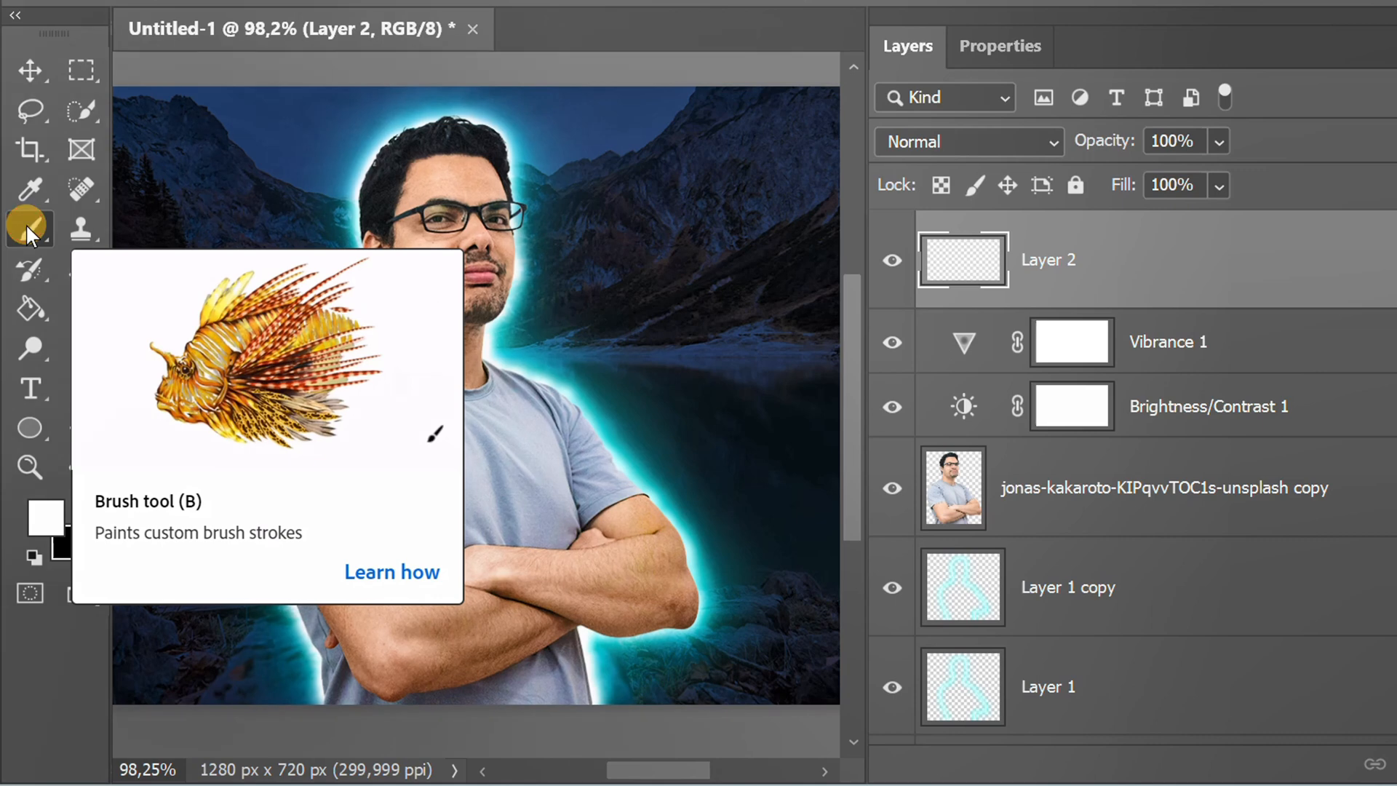
{"action": "left_click", "coordinate": [25, 224]}
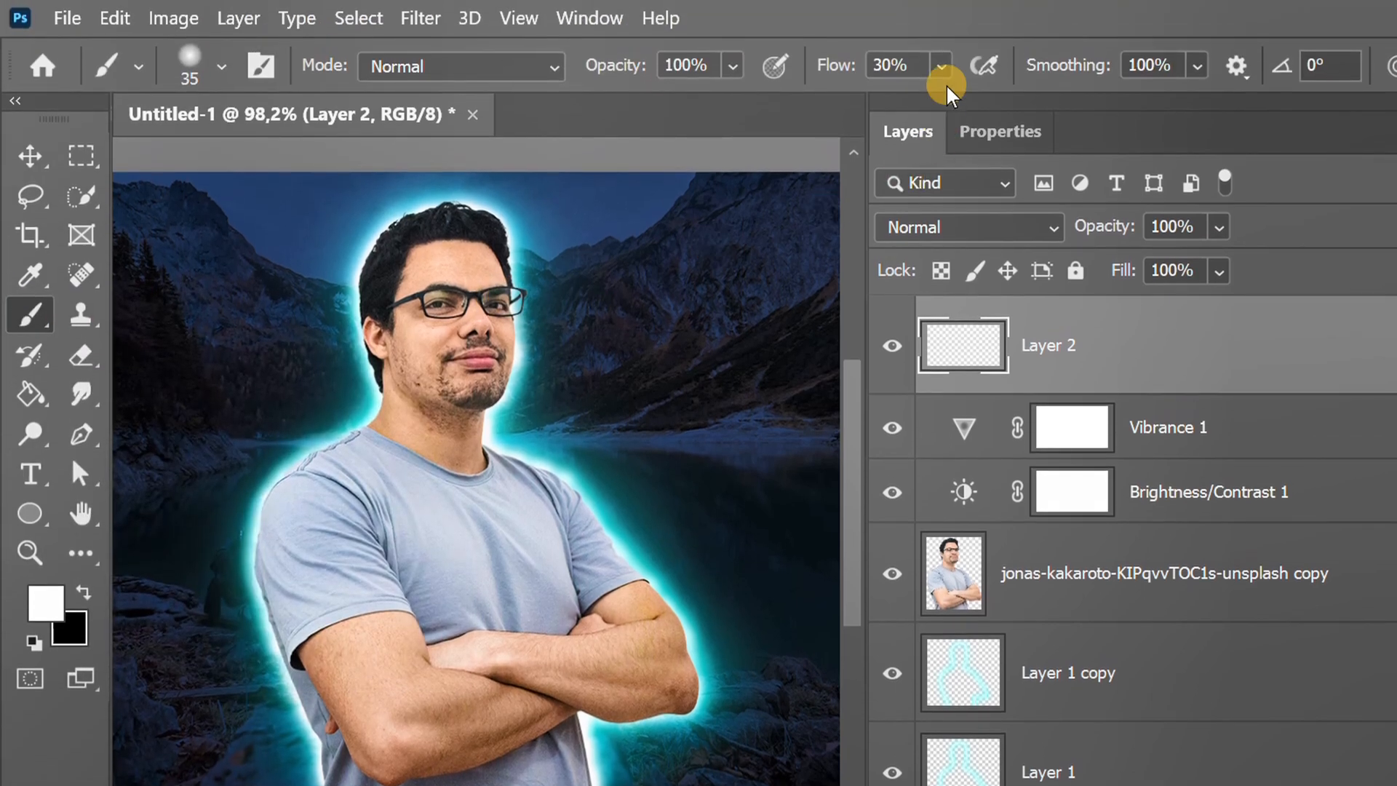
{"action": "left_click", "coordinate": [942, 64]}
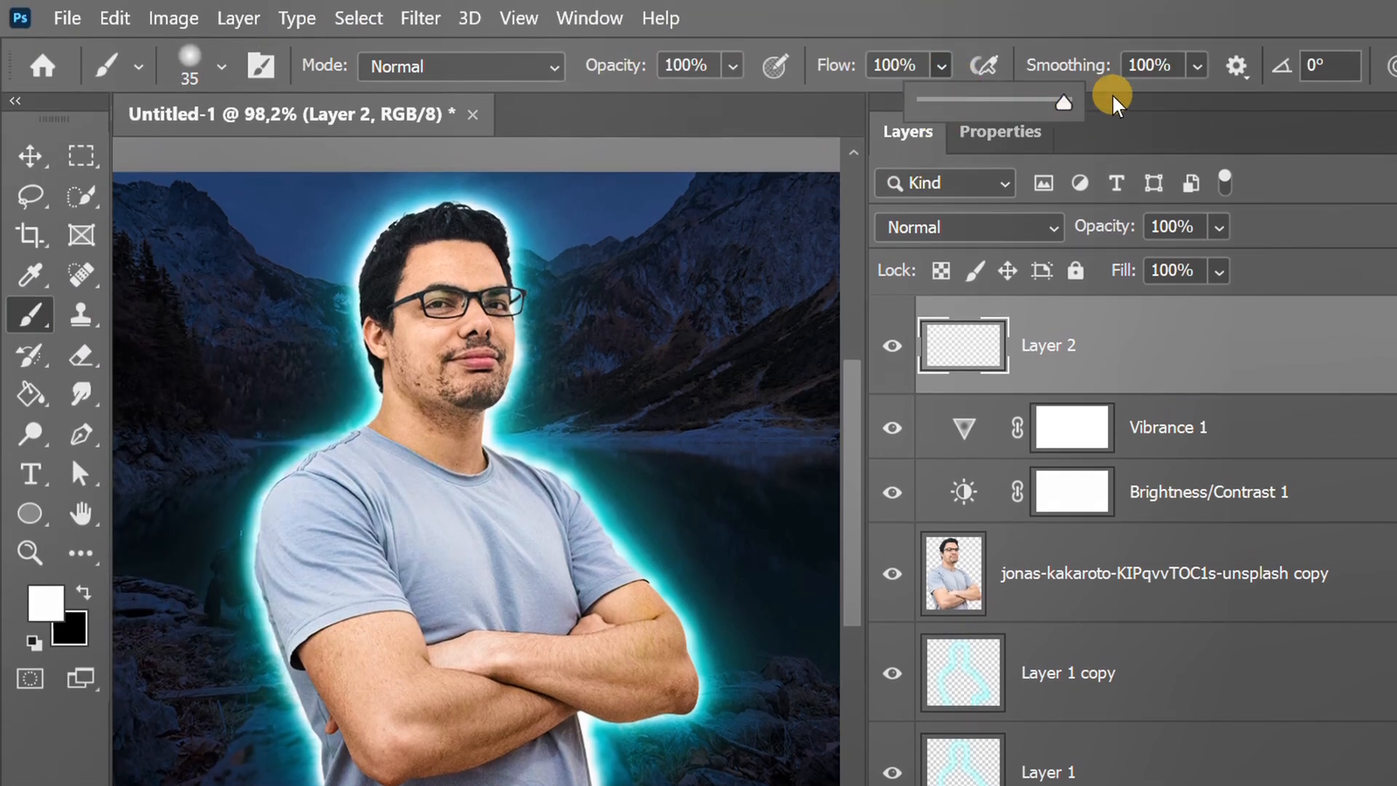
{"action": "left_click", "coordinate": [1197, 64]}
{"action": "left_click_drag", "start_coordinate": [1247, 121], "coordinate": [1157, 124]}
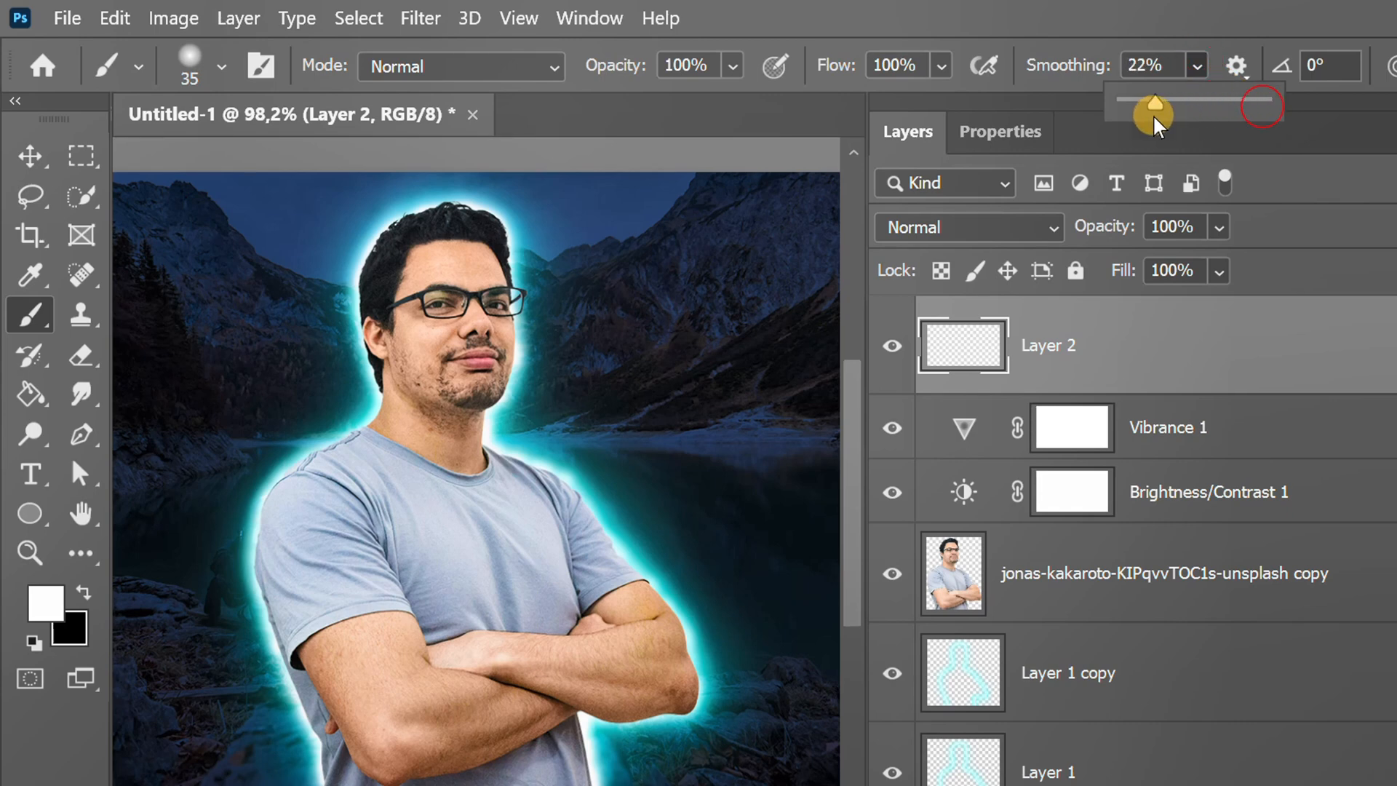
{"action": "left_click", "coordinate": [1158, 66]}
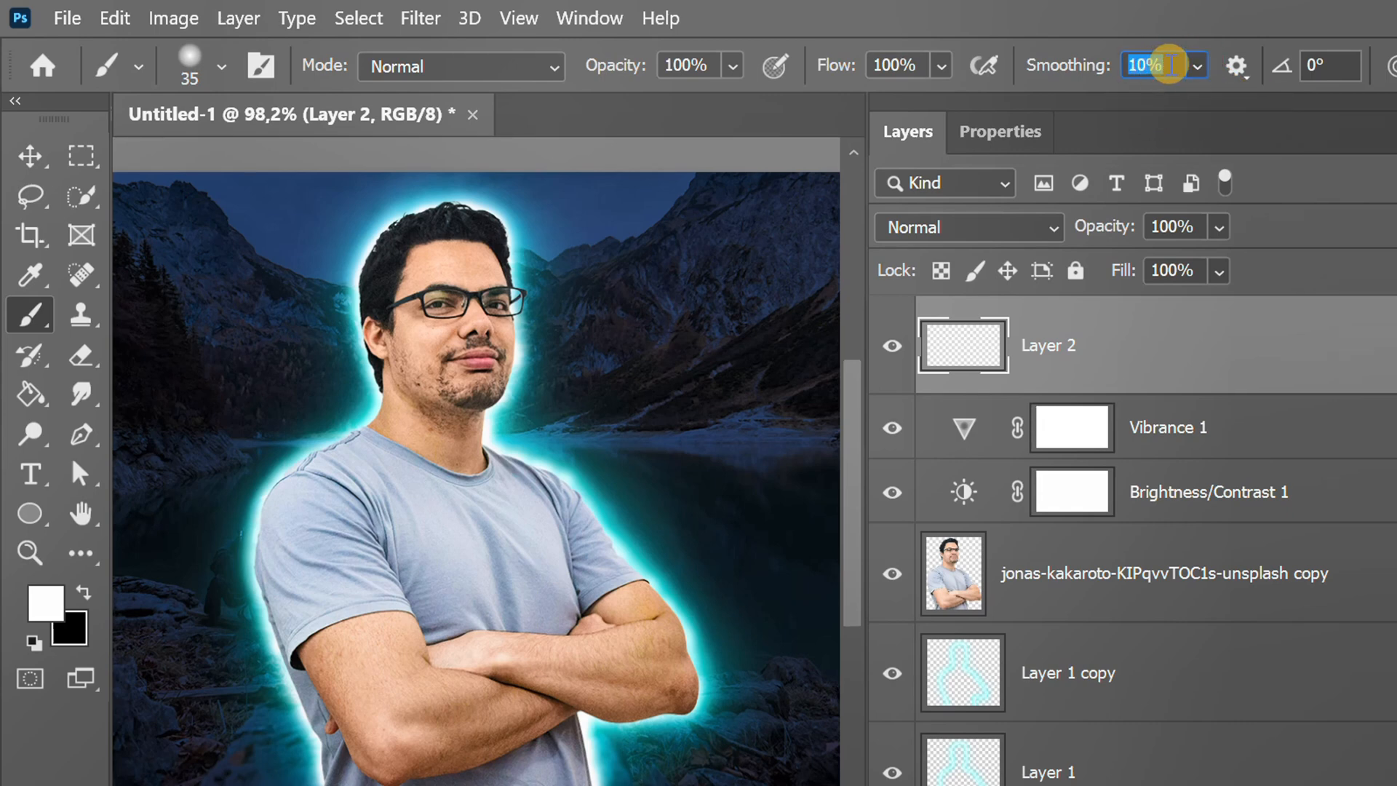
{"action": "scroll", "coordinate": [1177, 64], "scroll_direction": "up", "scroll_amount": 4}
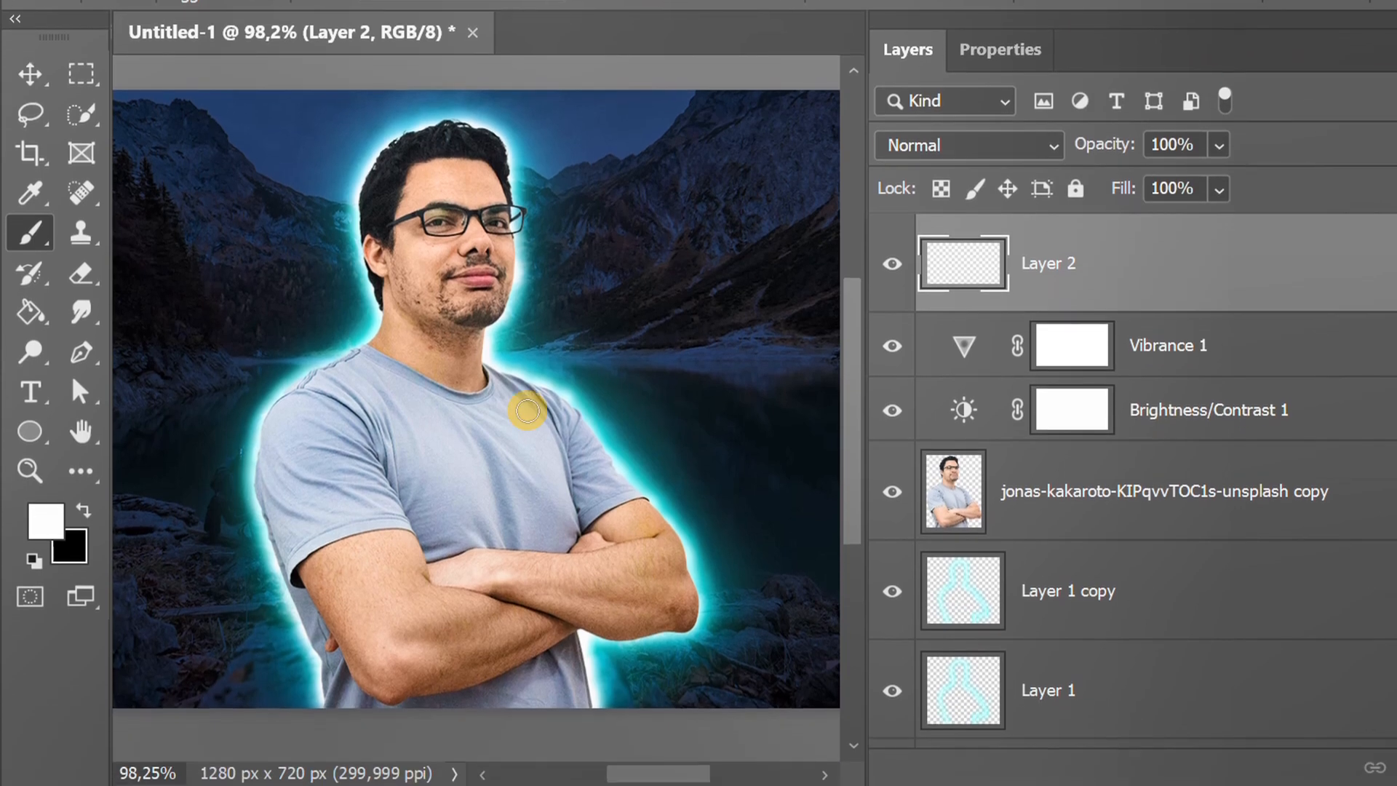
{"action": "key", "text": "Return"}
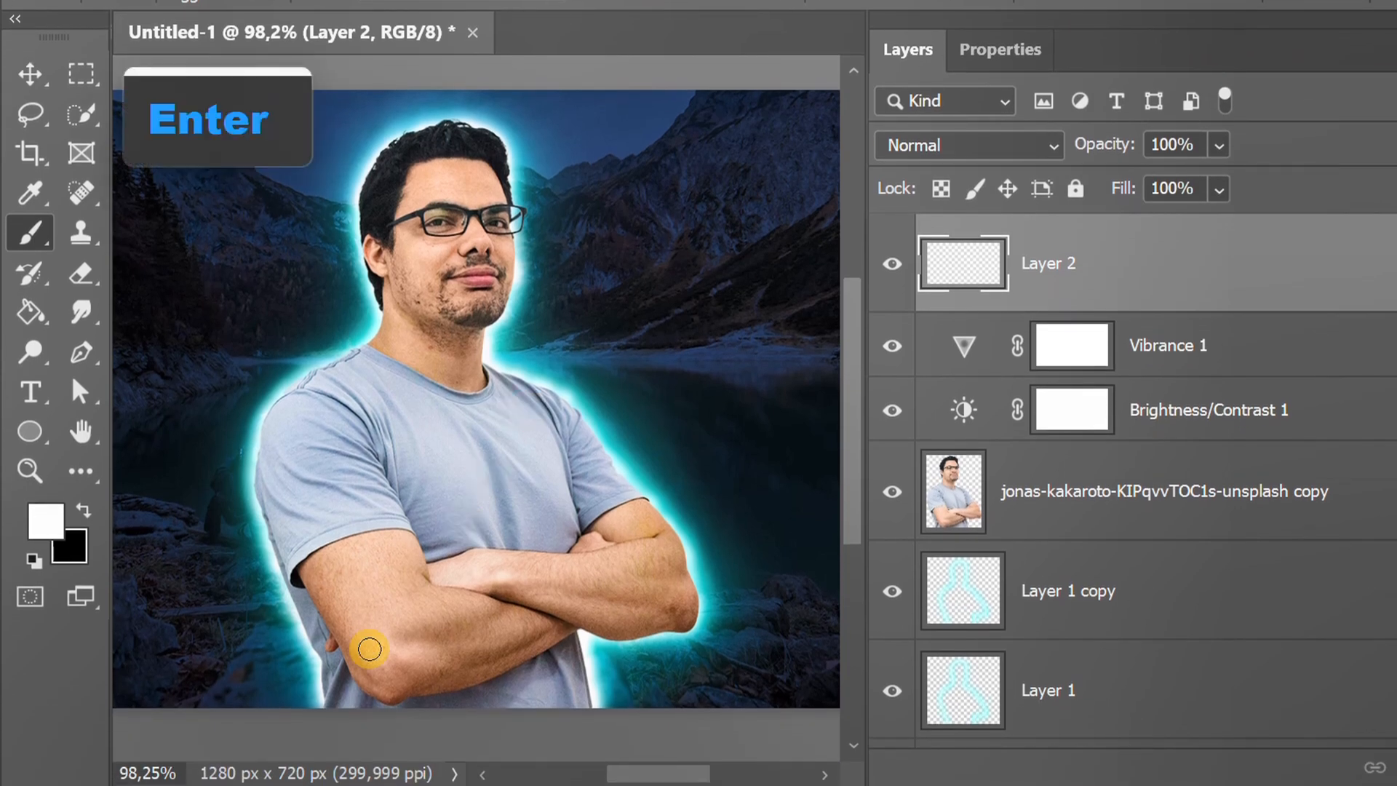
Step: Change the foreground colour to cyan 00fffc
{"action": "scroll", "coordinate": [369, 648], "scroll_direction": "up", "scroll_amount": 5}
{"action": "left_click", "coordinate": [45, 520]}
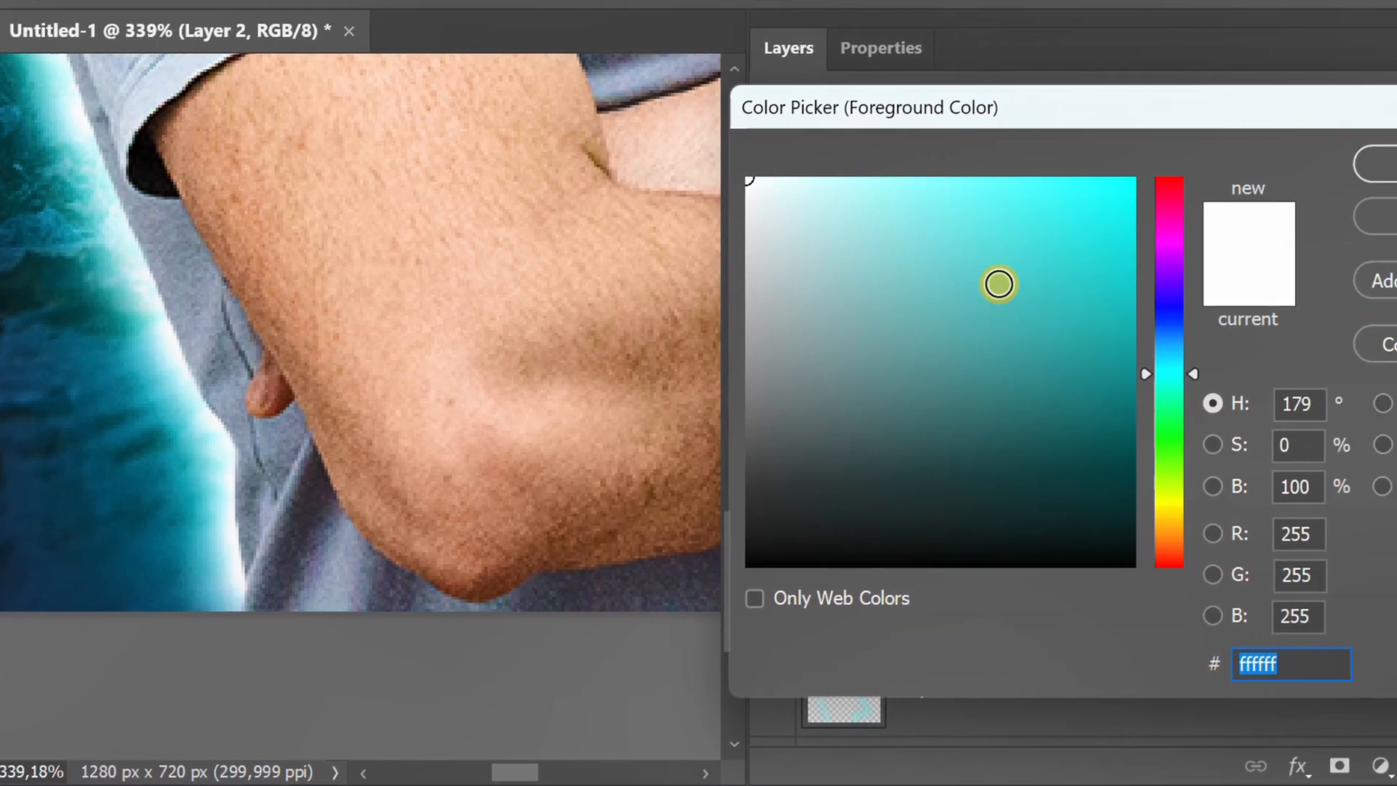
{"action": "left_click_drag", "start_coordinate": [1156, 251], "coordinate": [1300, 147]}
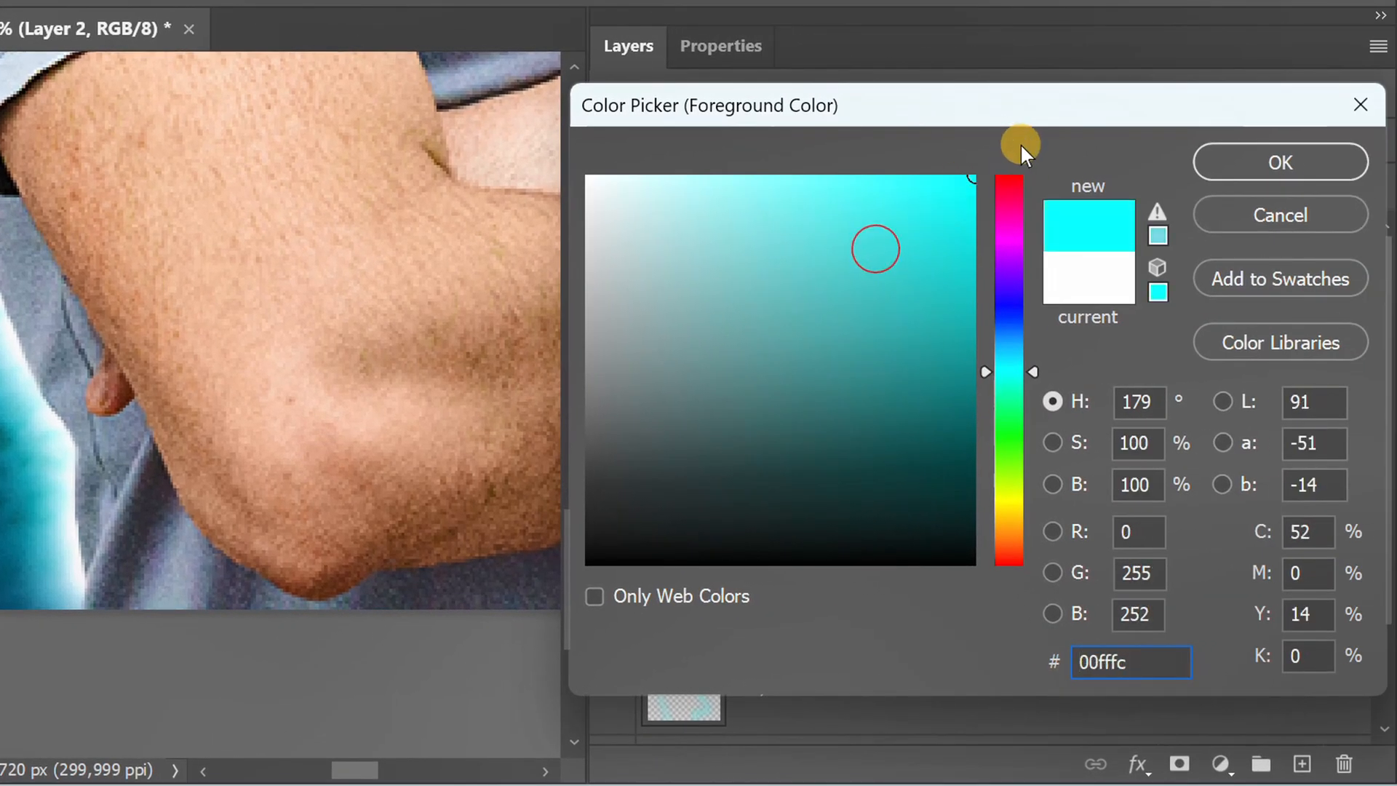
{"action": "left_click", "coordinate": [1266, 162]}
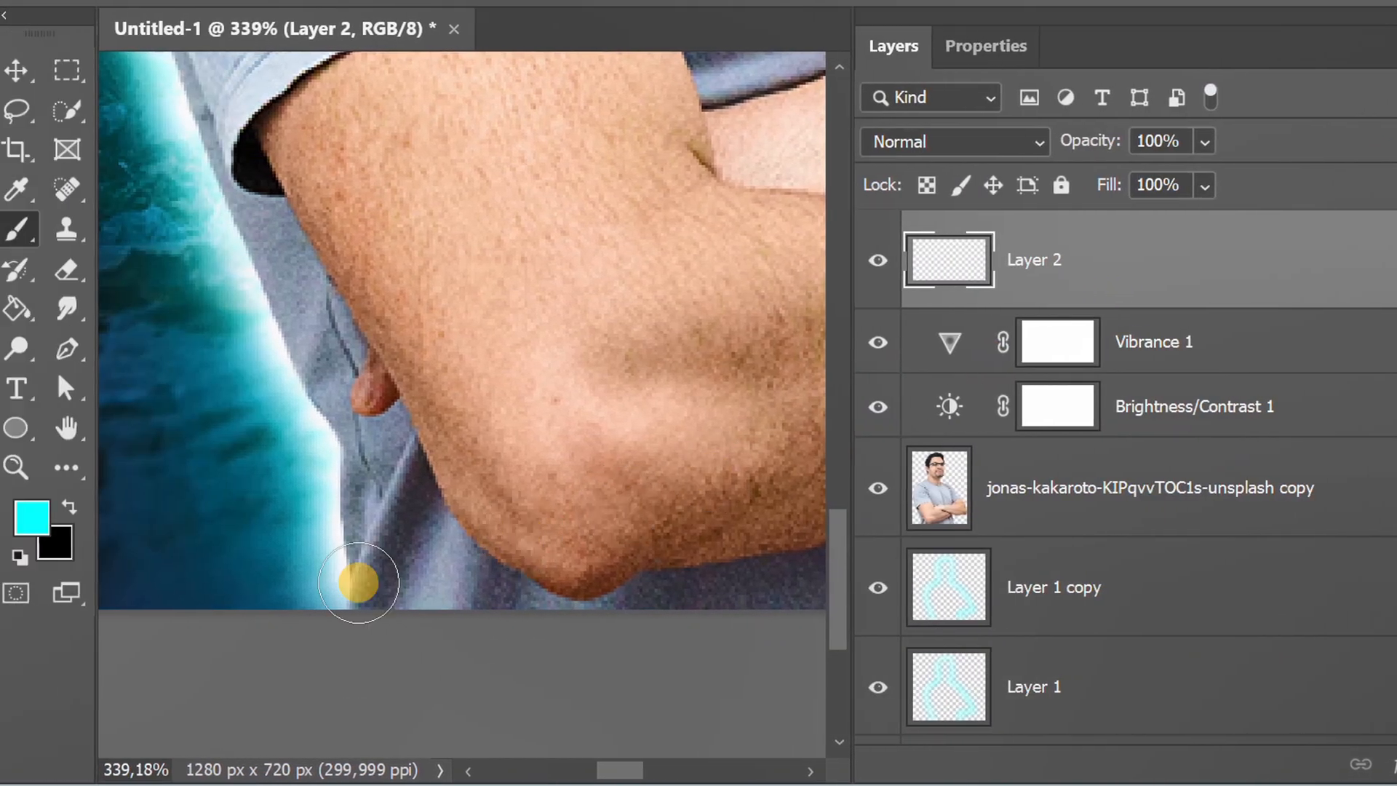
Step: Shrink the brush and paint short cyan strokes on Layer 2 along the shirt's side edge and the image-left sleeve hem
{"action": "key", "text": "["}
{"action": "key", "text": "["}
{"action": "key", "text": "["}
{"action": "key", "text": "["}
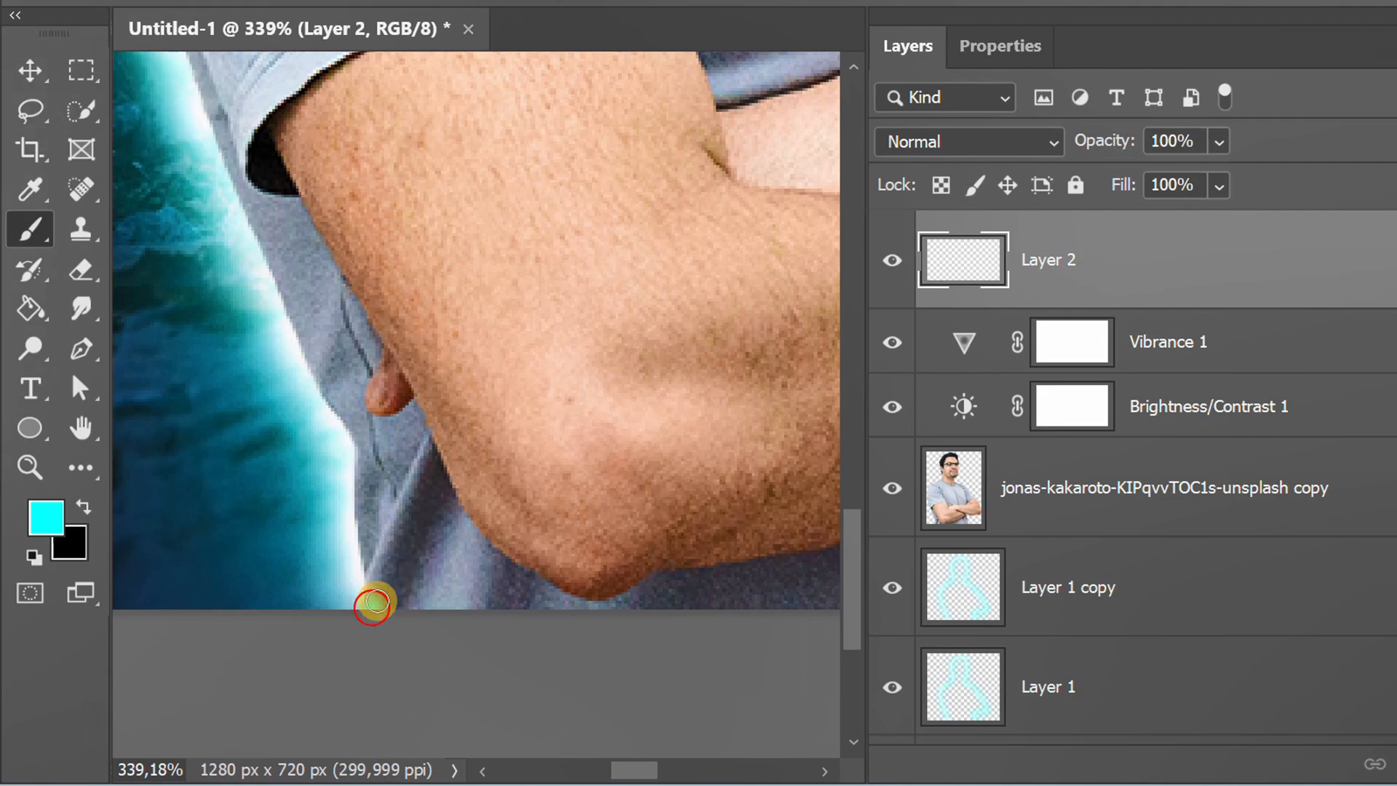
{"action": "mouse_move", "coordinate": [374, 603]}
{"action": "left_mouse_down"}
{"action": "mouse_move", "coordinate": [392, 501]}
{"action": "mouse_move", "coordinate": [361, 522]}
{"action": "mouse_move", "coordinate": [360, 464]}
{"action": "left_mouse_up"}
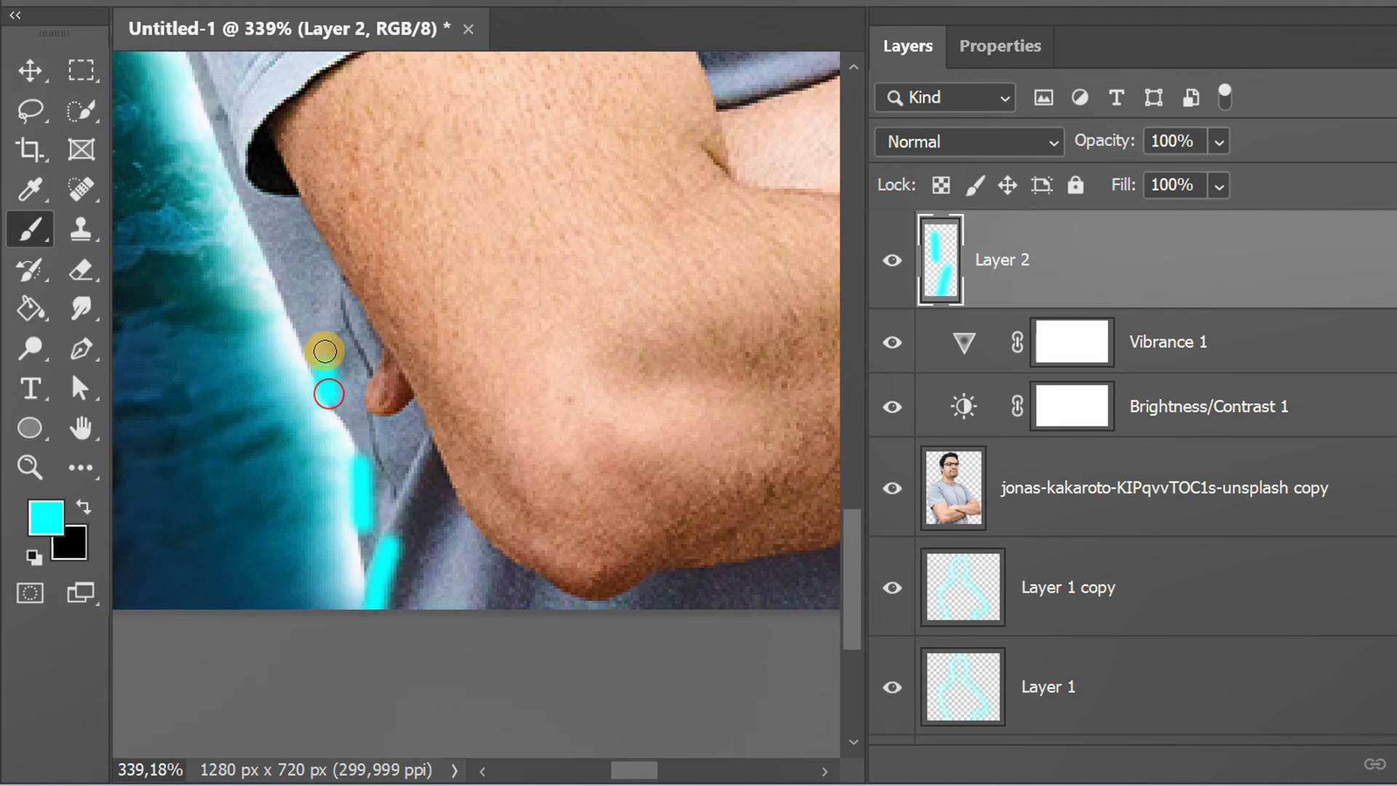
{"action": "left_click_drag", "start_coordinate": [325, 352], "coordinate": [364, 480]}
{"action": "left_click_drag", "start_coordinate": [527, 352], "coordinate": [615, 341]}
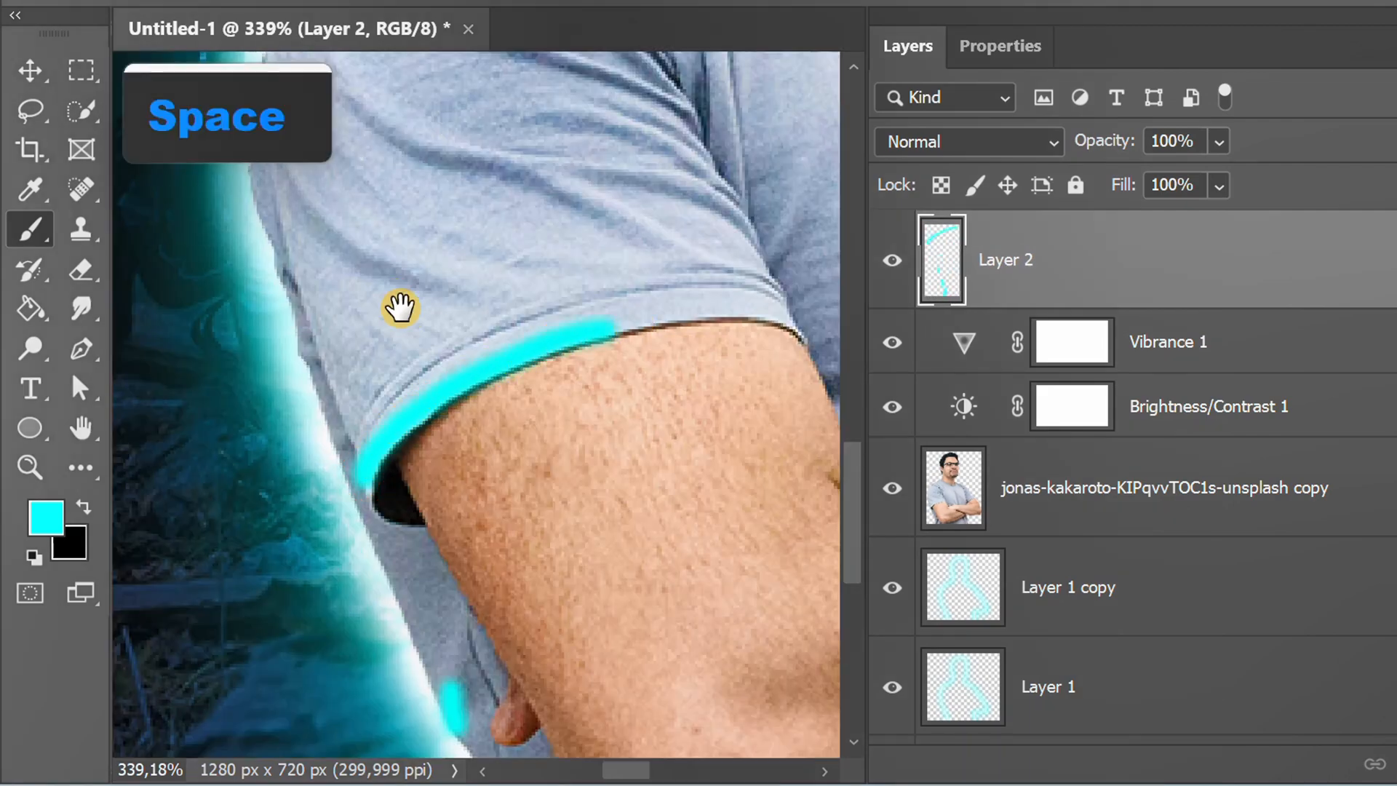
Step: Paint cyan strokes along the fabric folds of the image-left sleeve and shoulder
{"action": "left_click_drag", "start_coordinate": [400, 303], "coordinate": [476, 506]}
{"action": "left_click_drag", "start_coordinate": [369, 406], "coordinate": [450, 465]}
{"action": "left_click_drag", "start_coordinate": [513, 369], "coordinate": [713, 382]}
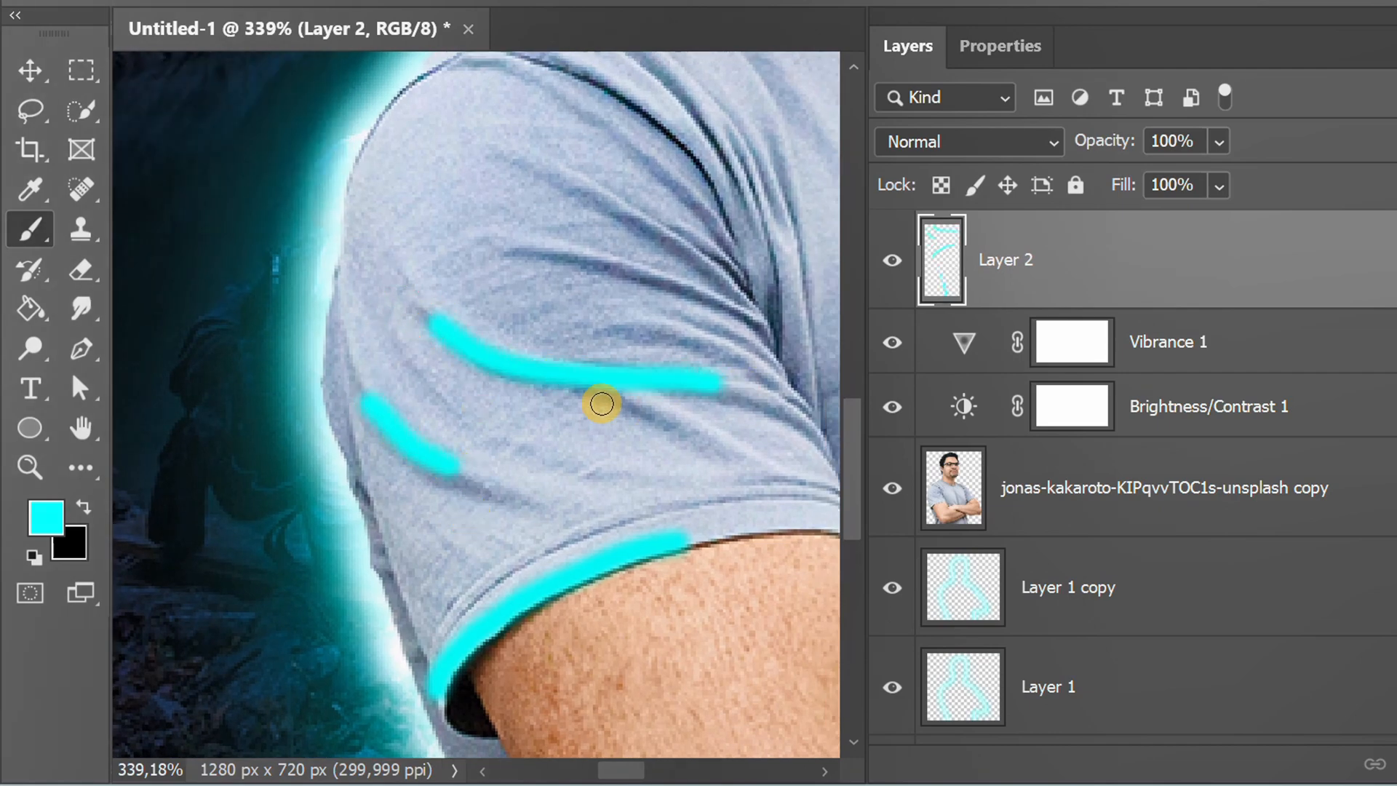
{"action": "left_click_drag", "start_coordinate": [601, 389], "coordinate": [686, 425]}
{"action": "left_click_drag", "start_coordinate": [573, 342], "coordinate": [441, 520]}
{"action": "left_click_drag", "start_coordinate": [441, 435], "coordinate": [553, 463]}
{"action": "left_click_drag", "start_coordinate": [460, 371], "coordinate": [544, 414]}
{"action": "left_click_drag", "start_coordinate": [418, 242], "coordinate": [580, 369]}
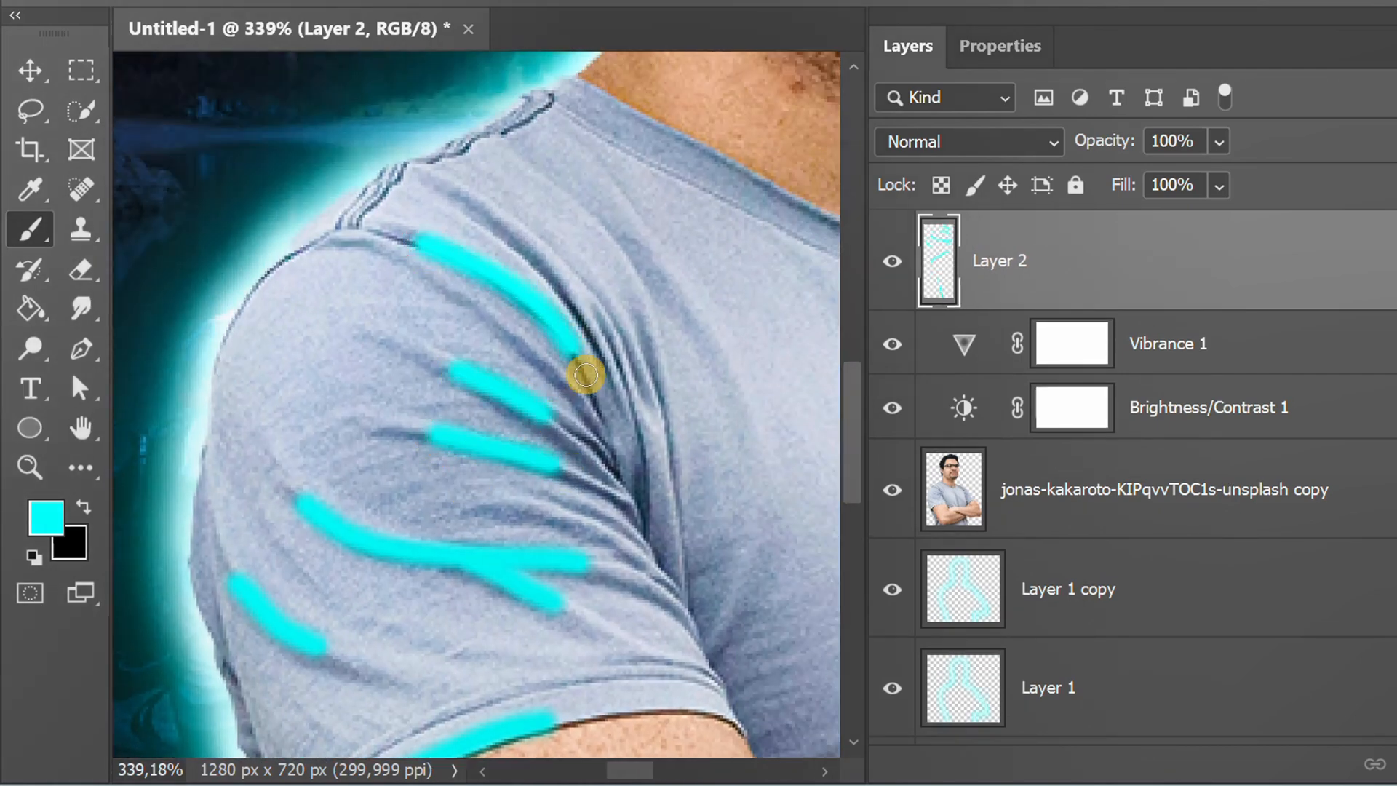
Step: Paint cyan strokes on the image-left armpit fold, the sleeve's outer edge and the shirt side below it
{"action": "left_click_drag", "start_coordinate": [535, 243], "coordinate": [622, 393]}
{"action": "left_click_drag", "start_coordinate": [264, 286], "coordinate": [437, 337]}
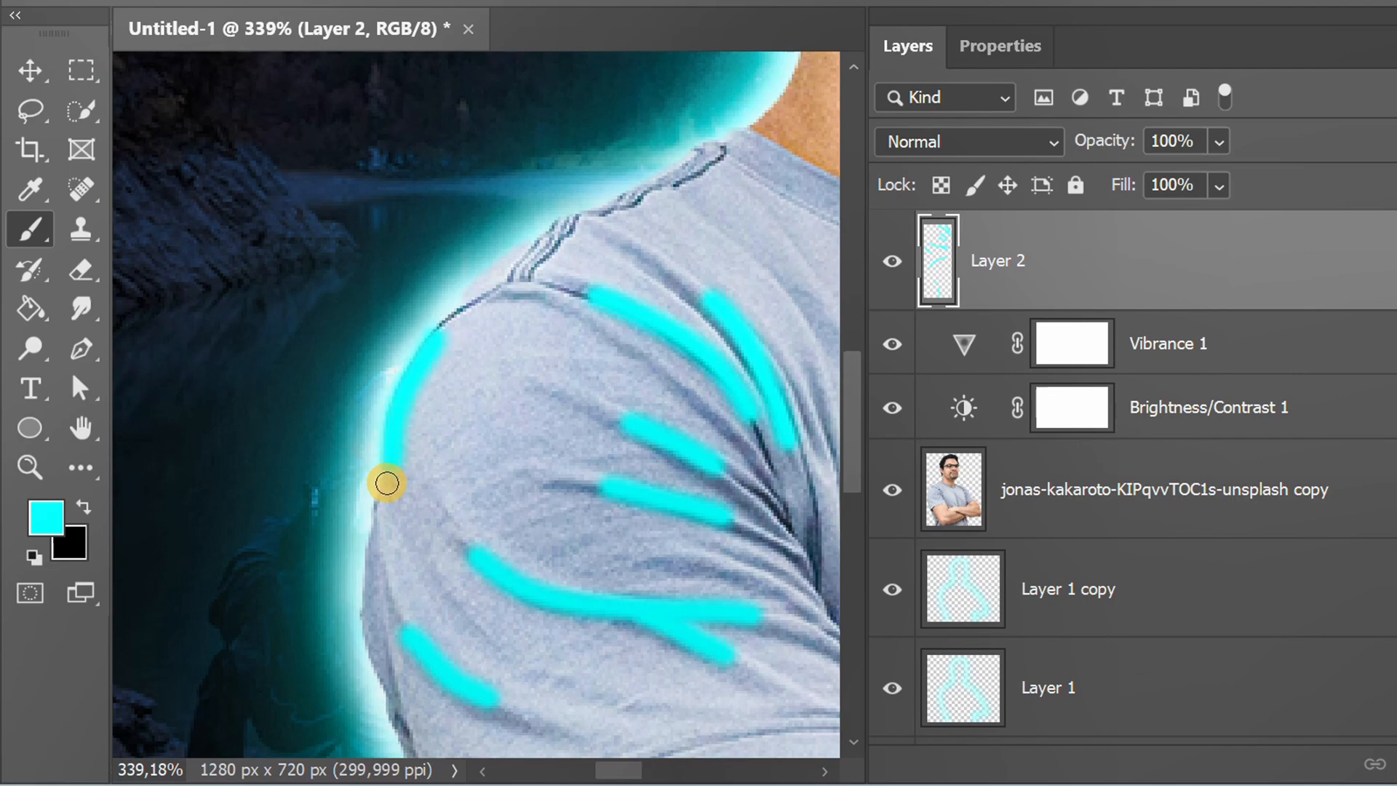
{"action": "mouse_move", "coordinate": [415, 574]}
{"action": "left_mouse_down"}
{"action": "mouse_move", "coordinate": [532, 177]}
{"action": "mouse_move", "coordinate": [426, 206]}
{"action": "mouse_move", "coordinate": [447, 323]}
{"action": "left_mouse_up"}
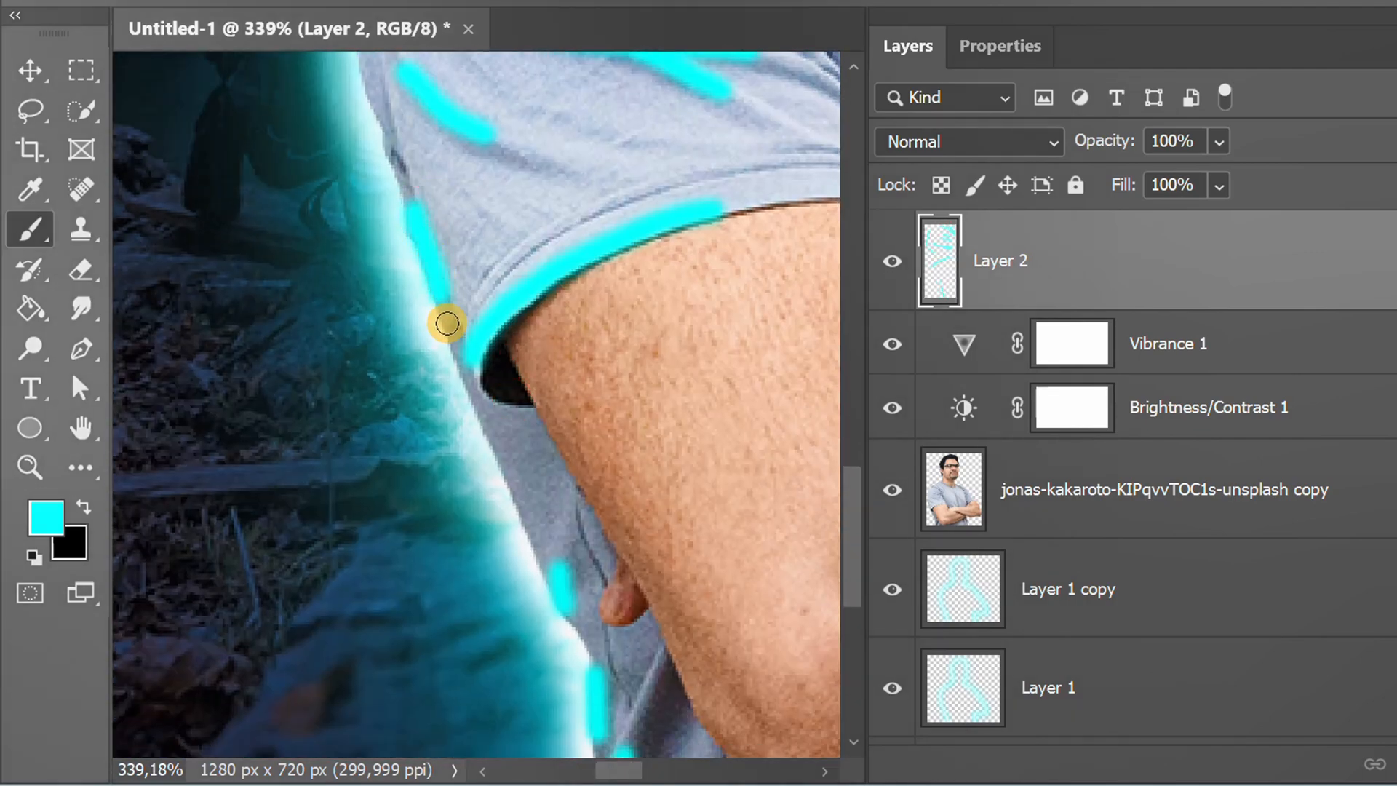
{"action": "left_click_drag", "start_coordinate": [507, 449], "coordinate": [529, 519]}
Step: Paint cyan strokes along the chest folds, from the collar down to the crossed forearms and beside the image-right armpit
{"action": "scroll", "coordinate": [422, 465], "scroll_direction": "down", "scroll_amount": 5}
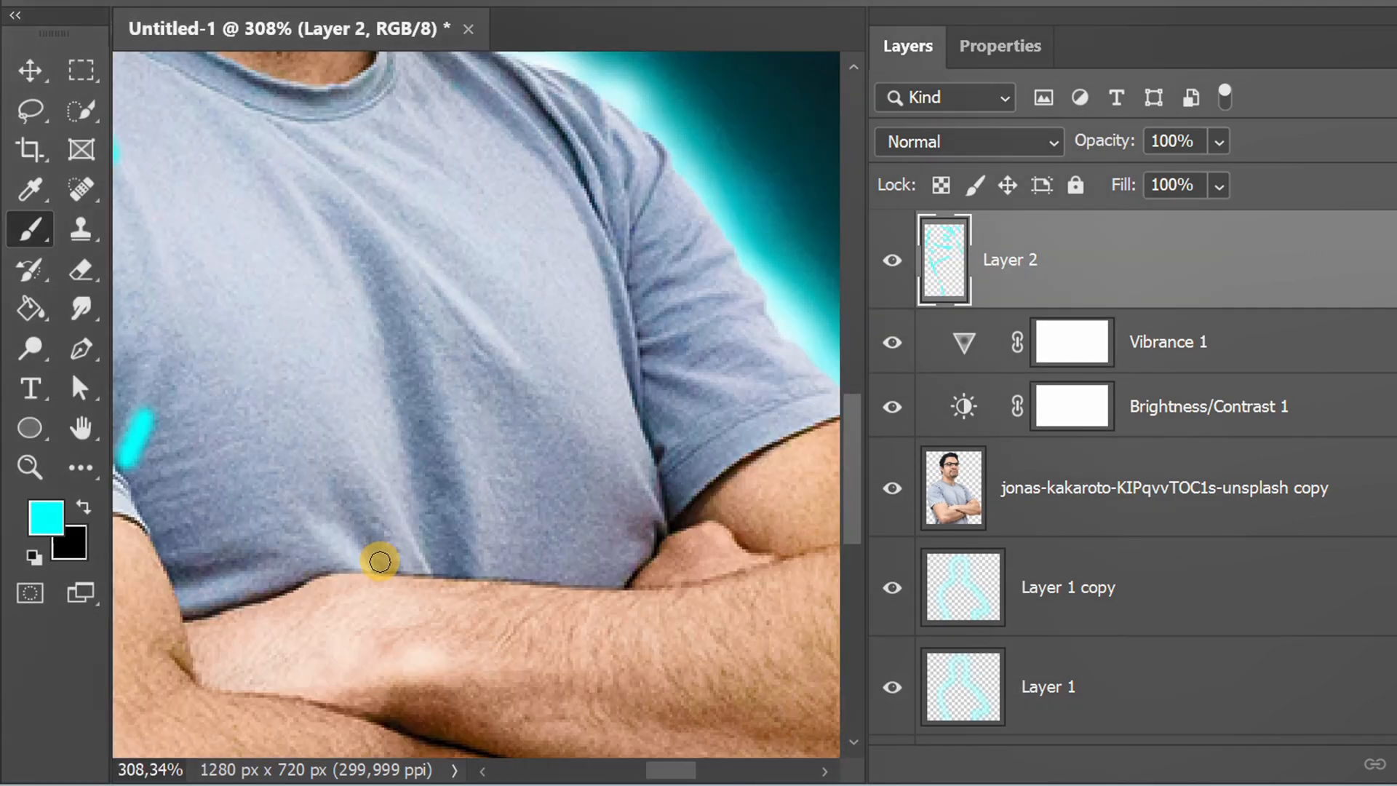
{"action": "left_click_drag", "start_coordinate": [380, 562], "coordinate": [333, 487]}
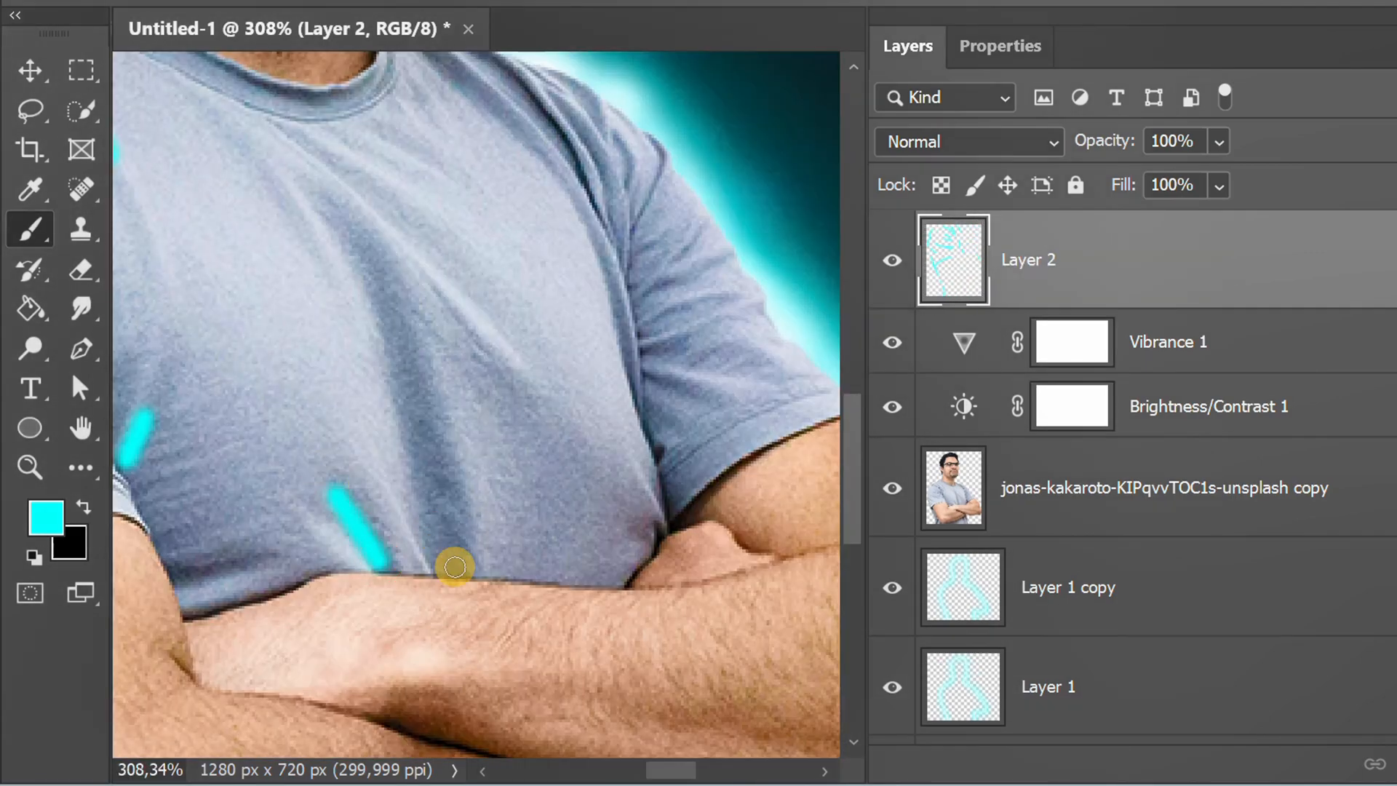
{"action": "left_click_drag", "start_coordinate": [464, 567], "coordinate": [386, 305]}
{"action": "left_click_drag", "start_coordinate": [298, 128], "coordinate": [392, 253]}
{"action": "key", "text": "space"}
{"action": "left_click_drag", "start_coordinate": [659, 529], "coordinate": [610, 451]}
{"action": "left_click_drag", "start_coordinate": [481, 269], "coordinate": [424, 486]}
Step: Paint cyan lines along the image-right shoulder, sleeve folds and hem, and outline the arms, neck and head
{"action": "left_click_drag", "start_coordinate": [315, 221], "coordinate": [489, 292]}
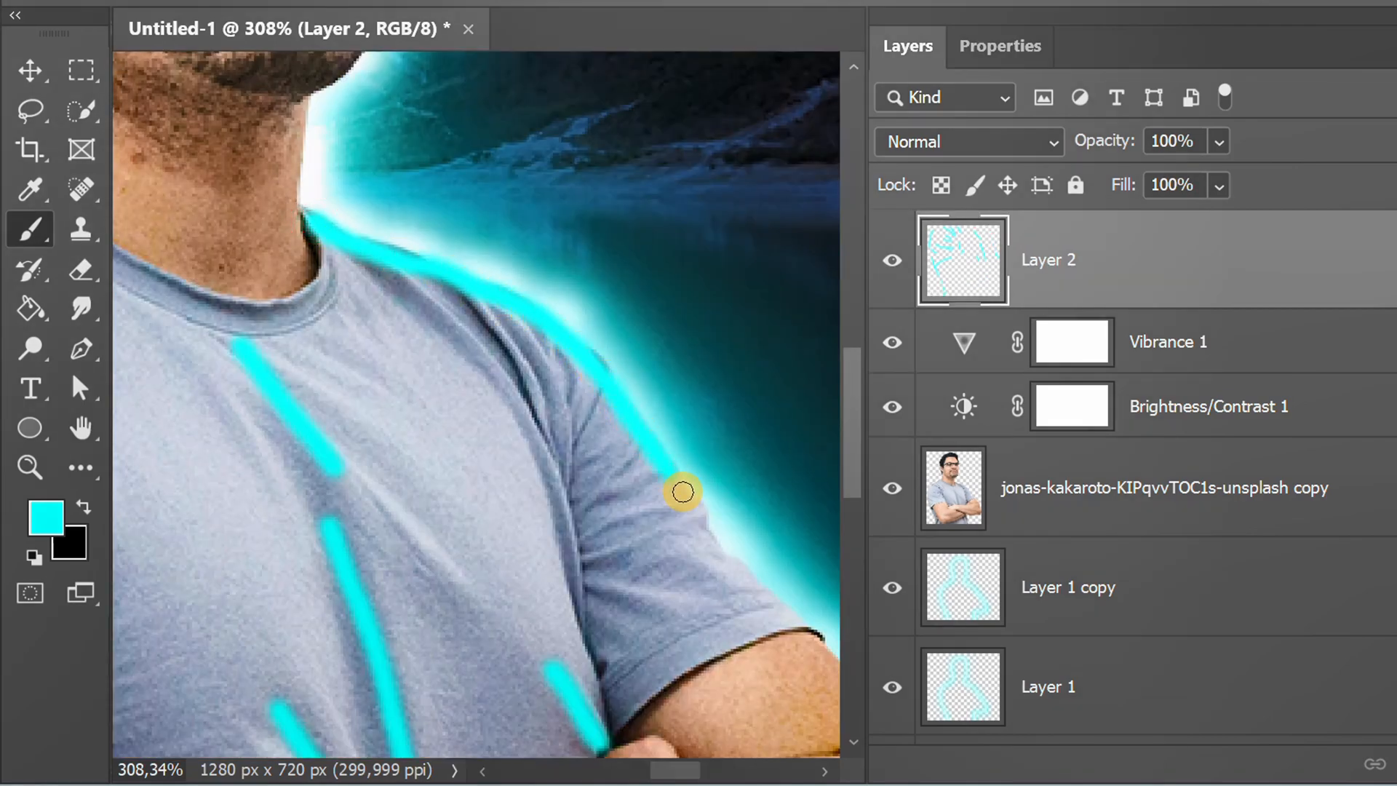
{"action": "left_click_drag", "start_coordinate": [383, 264], "coordinate": [542, 415]}
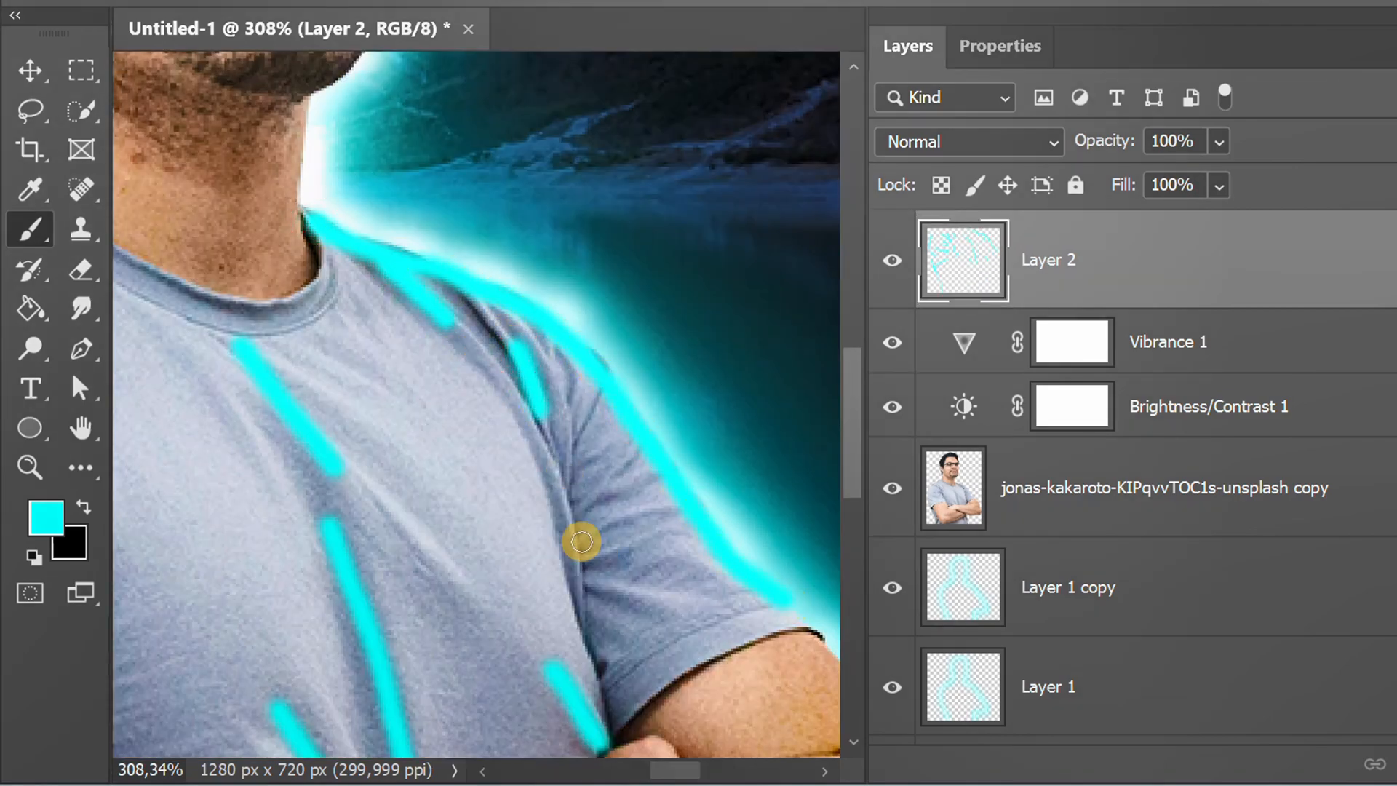
{"action": "key", "text": "space"}
{"action": "left_click_drag", "start_coordinate": [648, 578], "coordinate": [462, 371]}
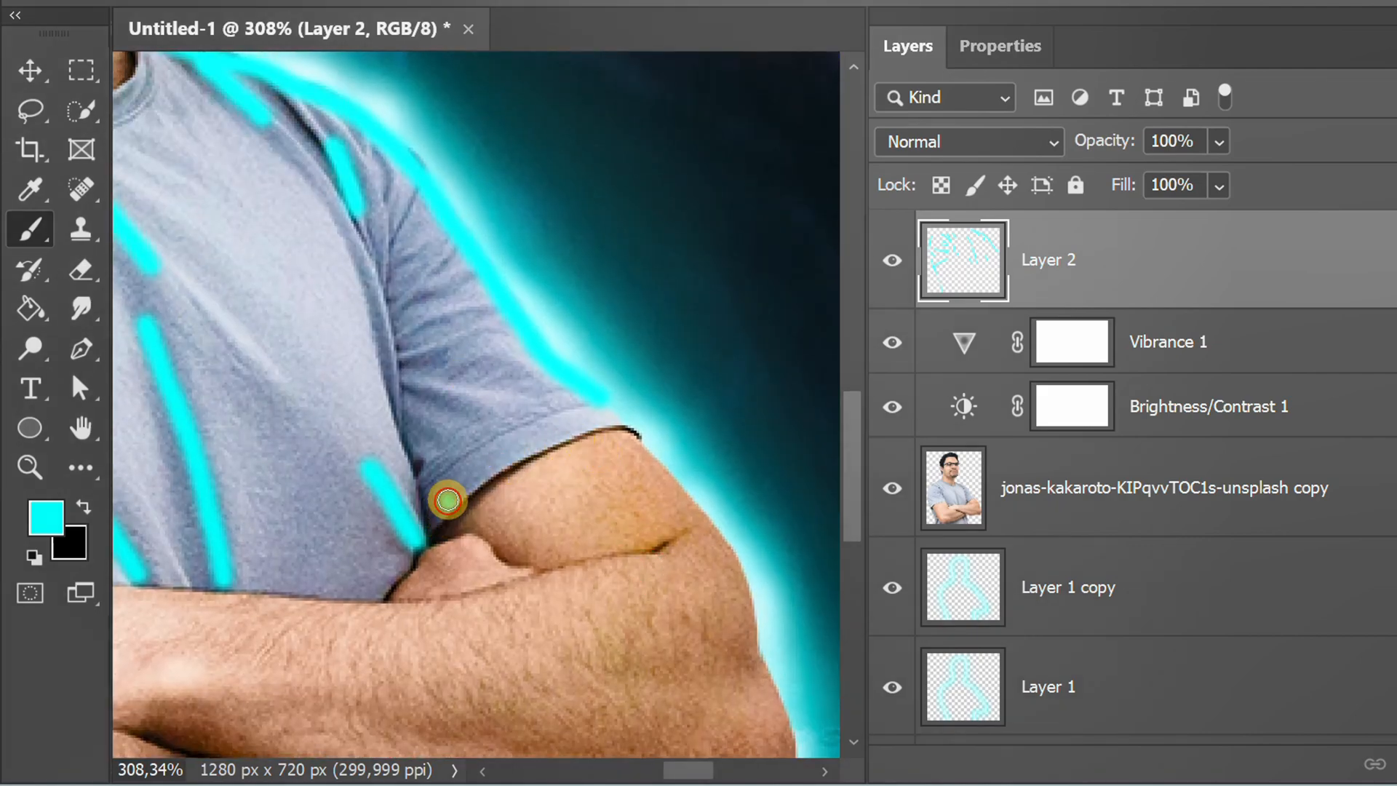
{"action": "scroll", "coordinate": [536, 445], "scroll_direction": "down", "scroll_amount": 8}
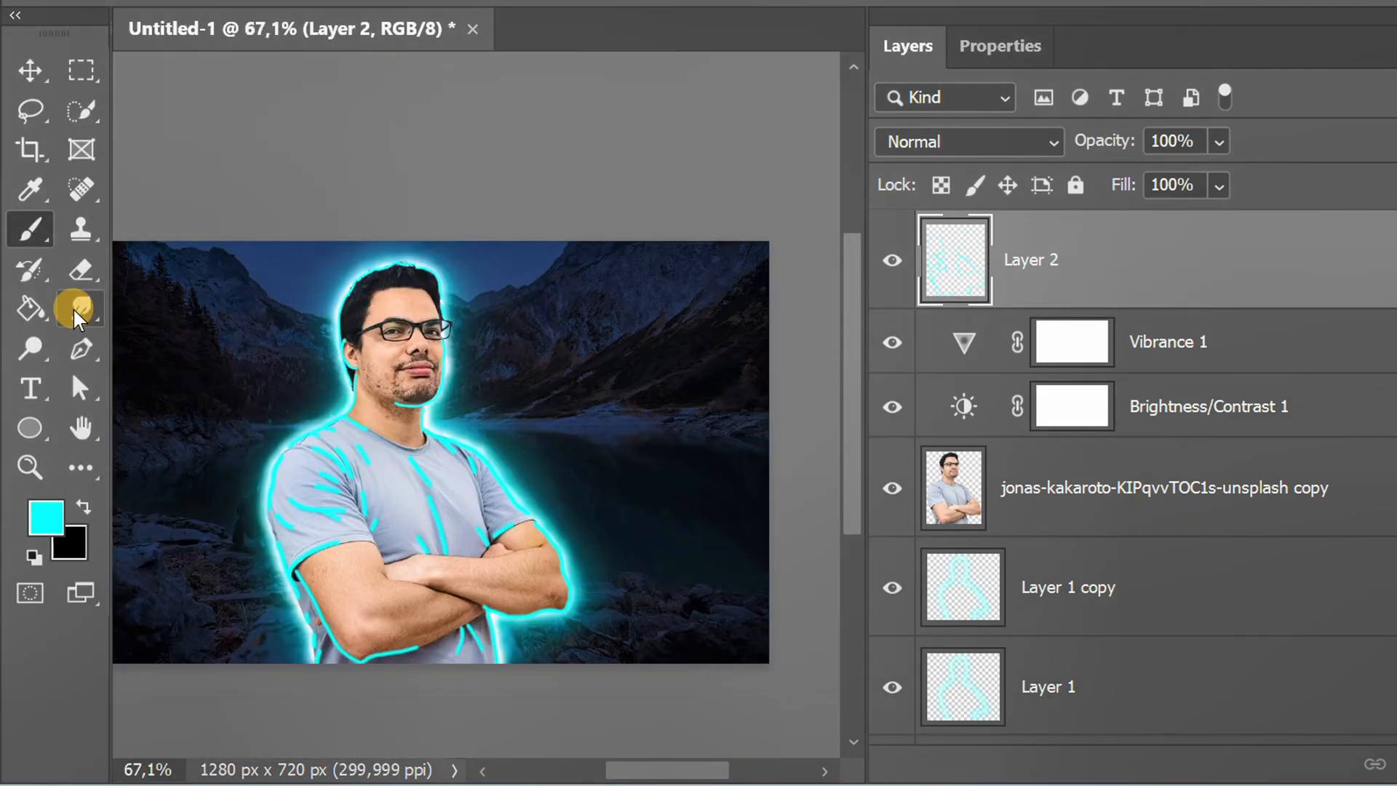
Step: Switch to the Smudge tool at 70% strength and taper the cyan strokes on the lower image-left side of the shirt
{"action": "mouse_move", "coordinate": [72, 307]}
{"action": "left_mouse_down"}
{"action": "mouse_move", "coordinate": [146, 298]}
{"action": "mouse_move", "coordinate": [185, 361]}
{"action": "mouse_move", "coordinate": [220, 361]}
{"action": "left_mouse_up"}
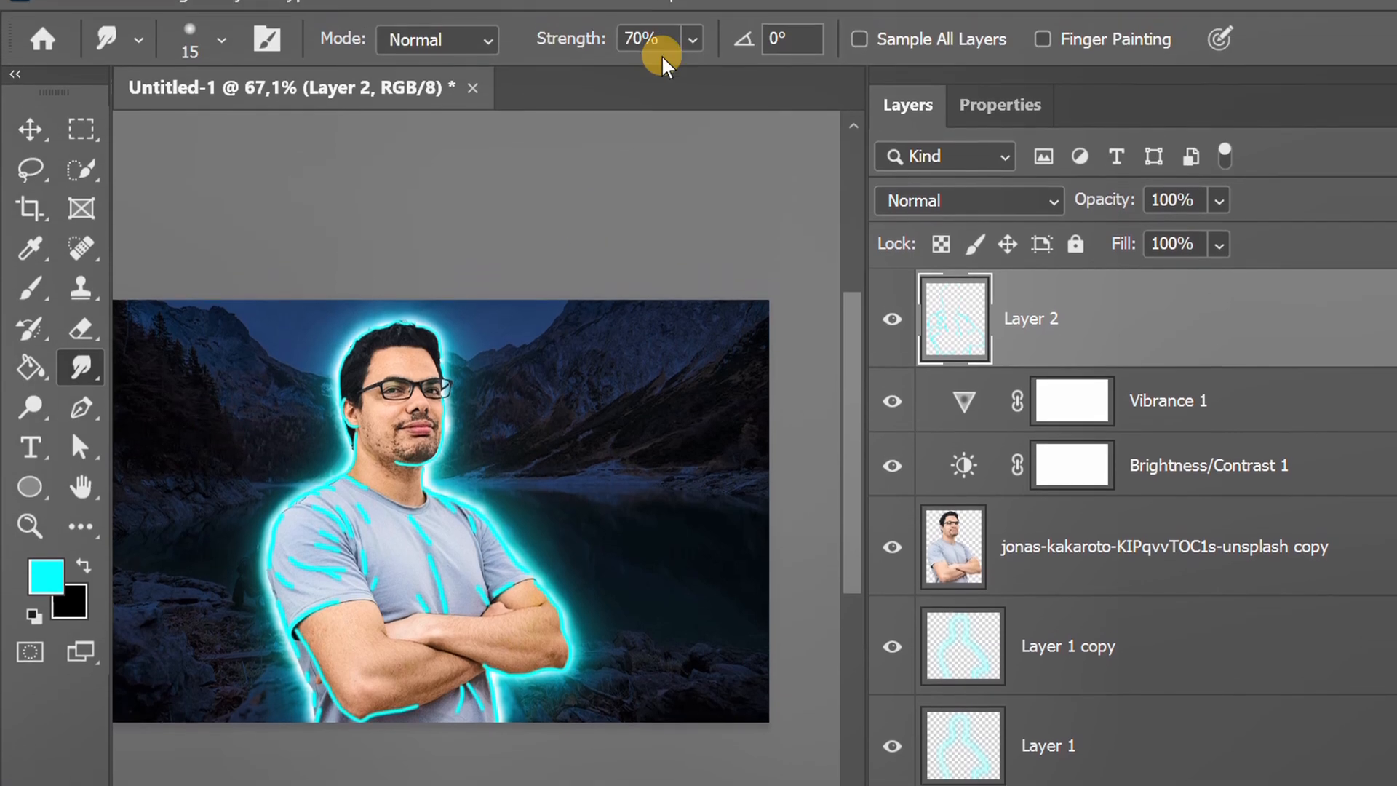
{"action": "left_click", "coordinate": [642, 65]}
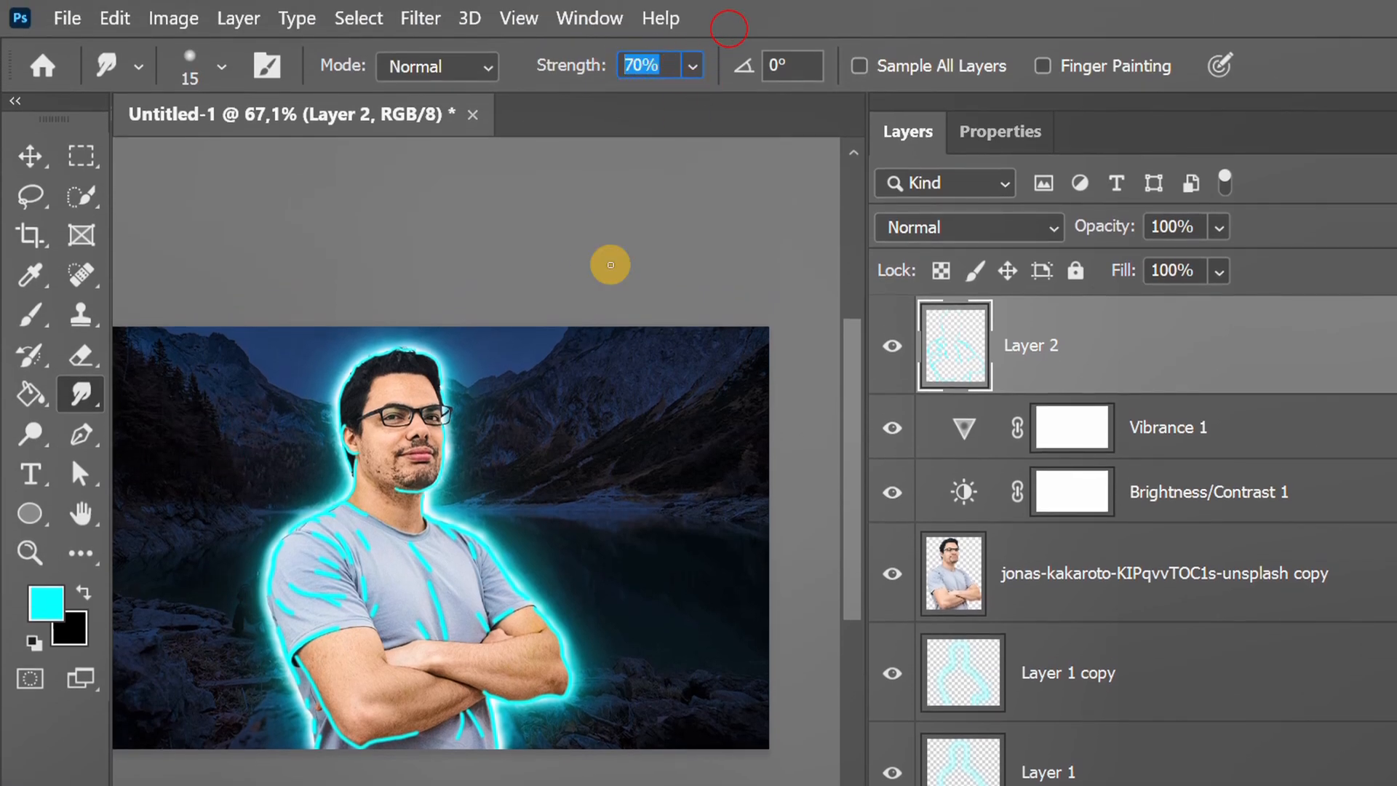
{"action": "scroll", "coordinate": [353, 708], "scroll_direction": "up", "scroll_amount": 10}
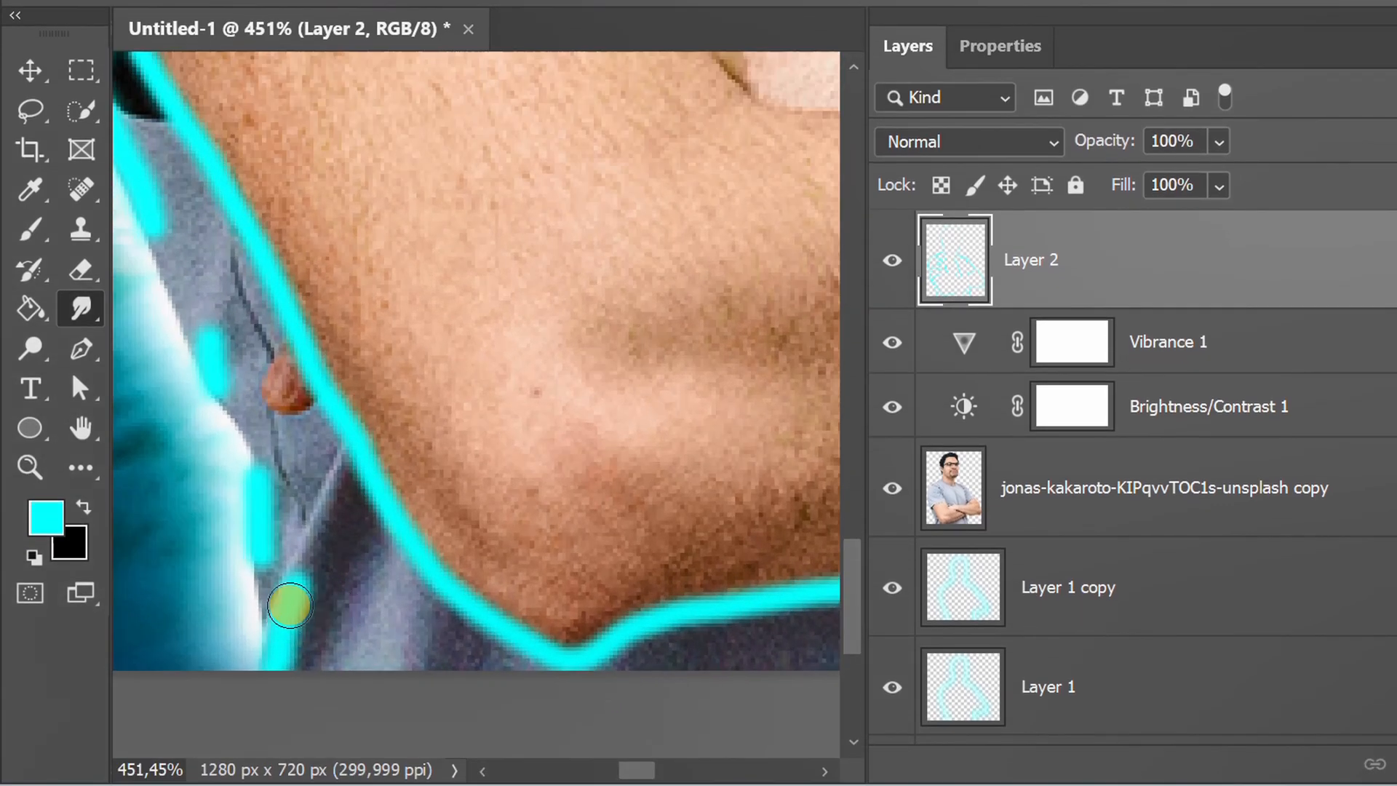
{"action": "left_click_drag", "start_coordinate": [289, 605], "coordinate": [337, 488]}
{"action": "mouse_move", "coordinate": [266, 585]}
{"action": "left_mouse_down"}
{"action": "mouse_move", "coordinate": [284, 393]}
{"action": "mouse_move", "coordinate": [426, 502]}
{"action": "left_mouse_up"}
{"action": "key", "text": "space"}
{"action": "left_click_drag", "start_coordinate": [349, 456], "coordinate": [388, 373]}
Step: Smudge the ends of the cyan strokes beneath and between the crossed forearms and on the chest folds
{"action": "scroll", "coordinate": [323, 485], "scroll_direction": "down", "scroll_amount": 8}
{"action": "key", "text": "space"}
{"action": "left_click_drag", "start_coordinate": [495, 579], "coordinate": [262, 547]}
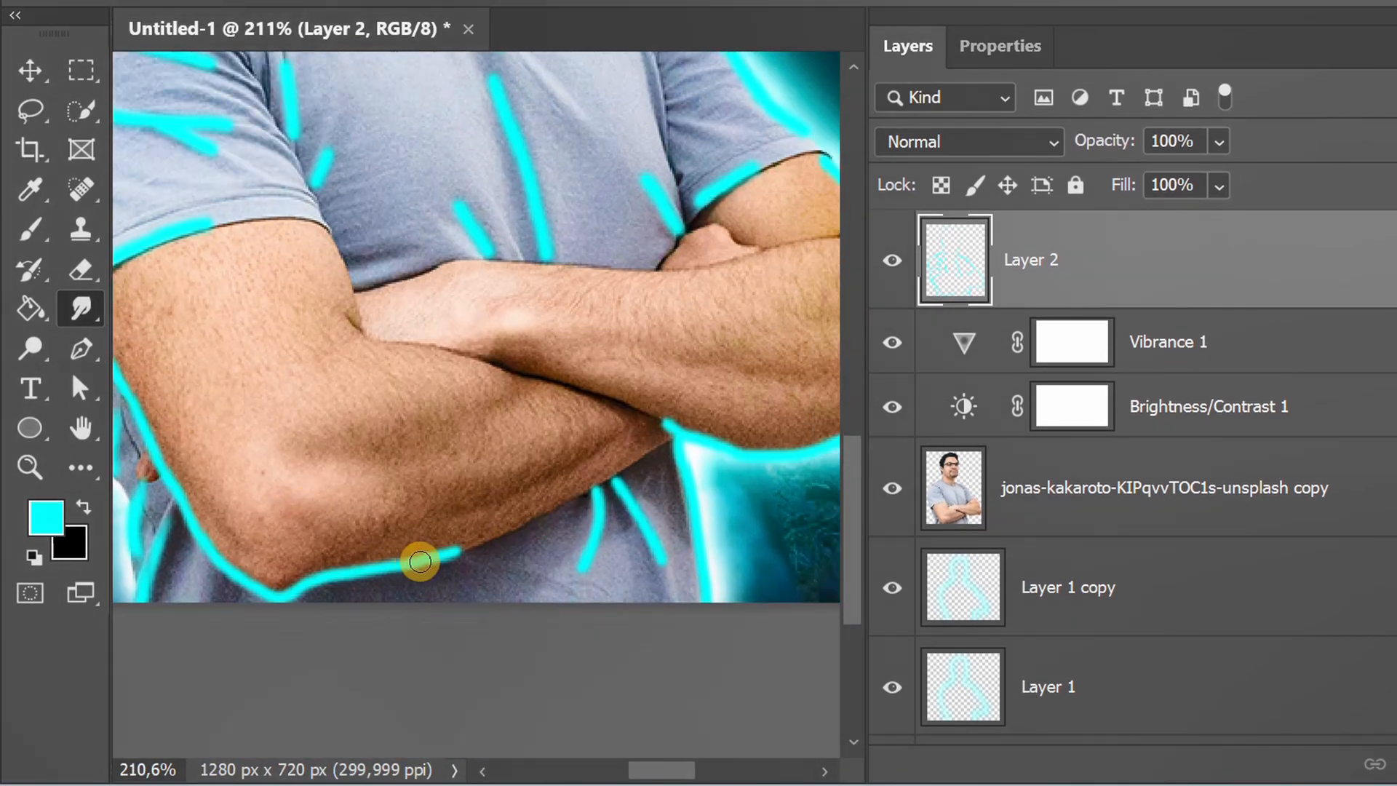
{"action": "left_click_drag", "start_coordinate": [460, 553], "coordinate": [535, 521]}
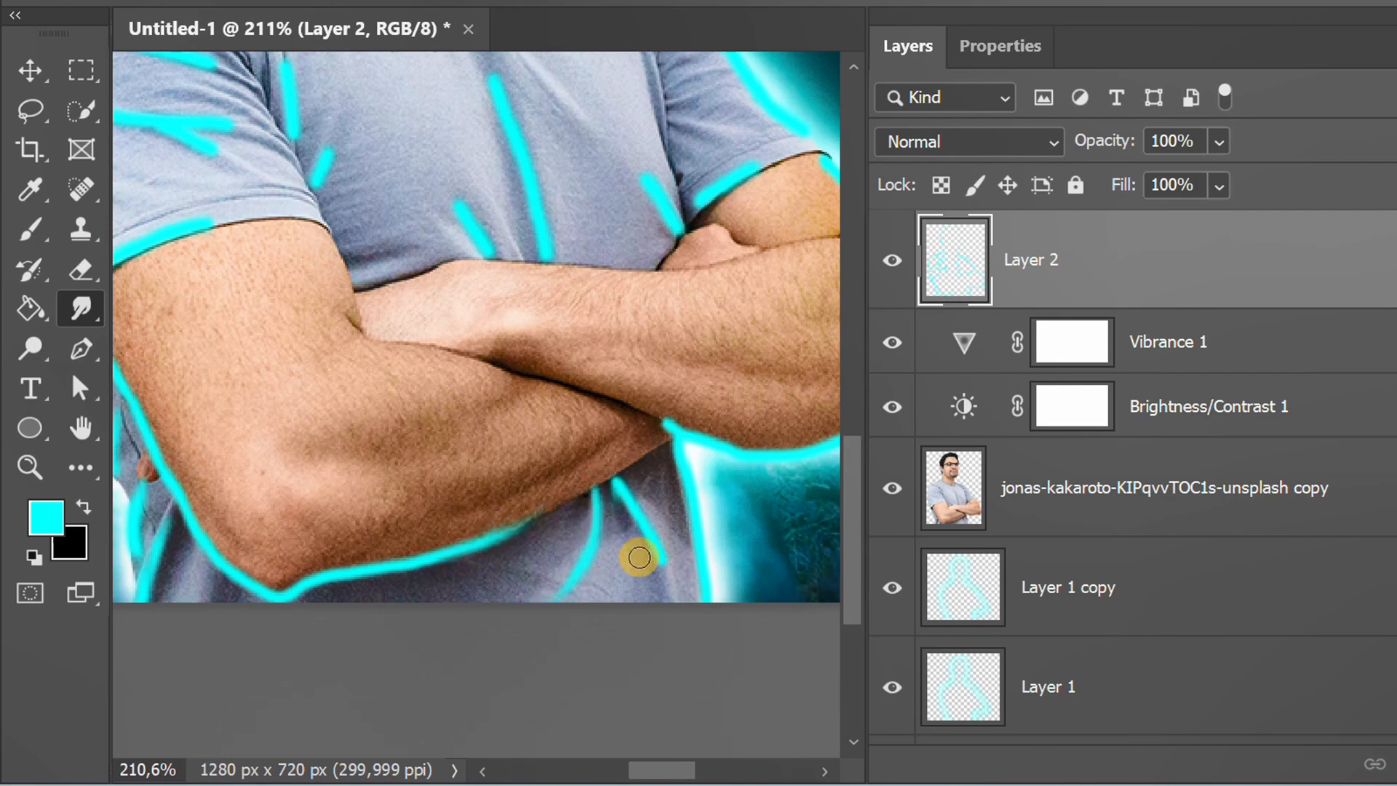
{"action": "key", "text": "space"}
{"action": "left_click_drag", "start_coordinate": [696, 604], "coordinate": [490, 605]}
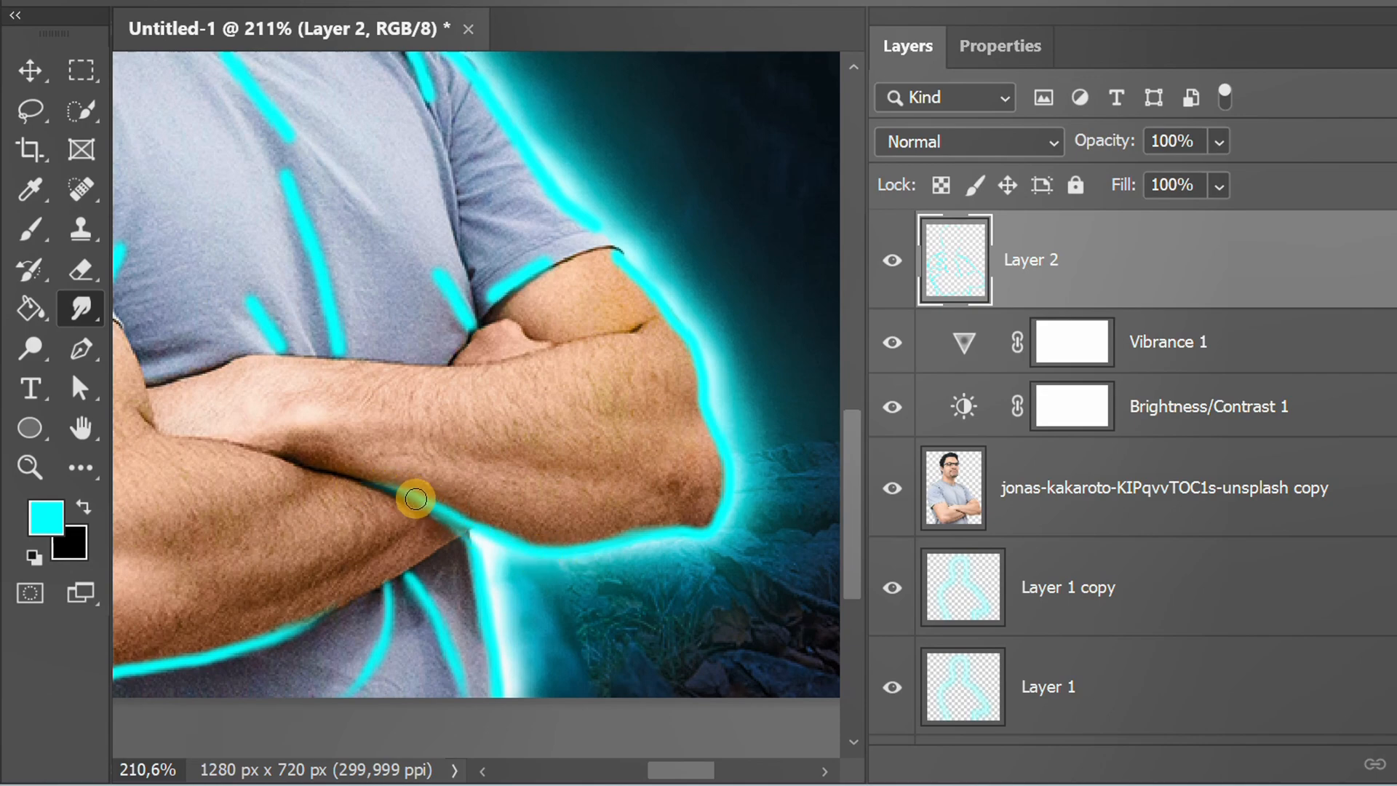
{"action": "left_click_drag", "start_coordinate": [390, 310], "coordinate": [302, 268]}
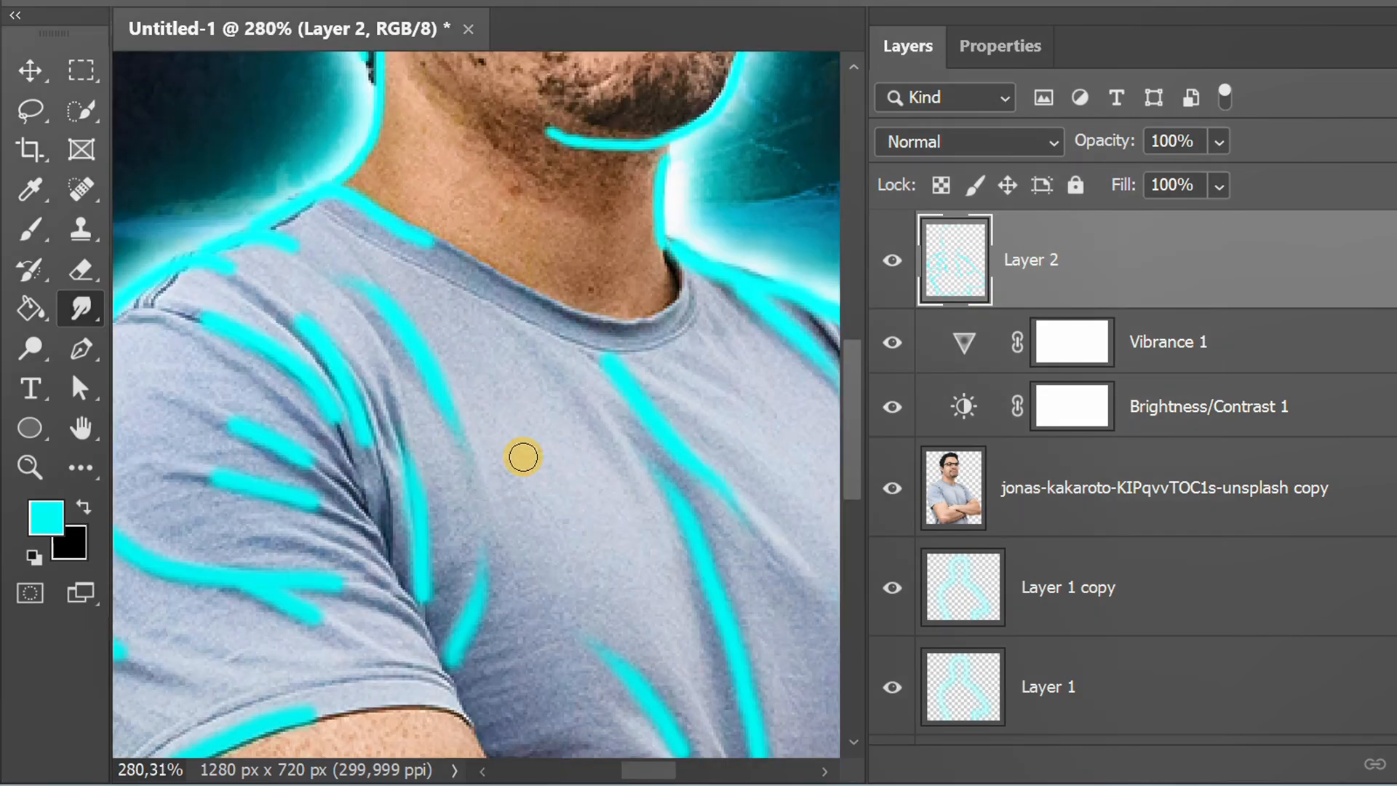
Step: Smudge the cyan collar line along the neckline and taper the strokes on the image-left shoulder
{"action": "key", "text": "space"}
{"action": "left_click_drag", "start_coordinate": [523, 457], "coordinate": [603, 614]}
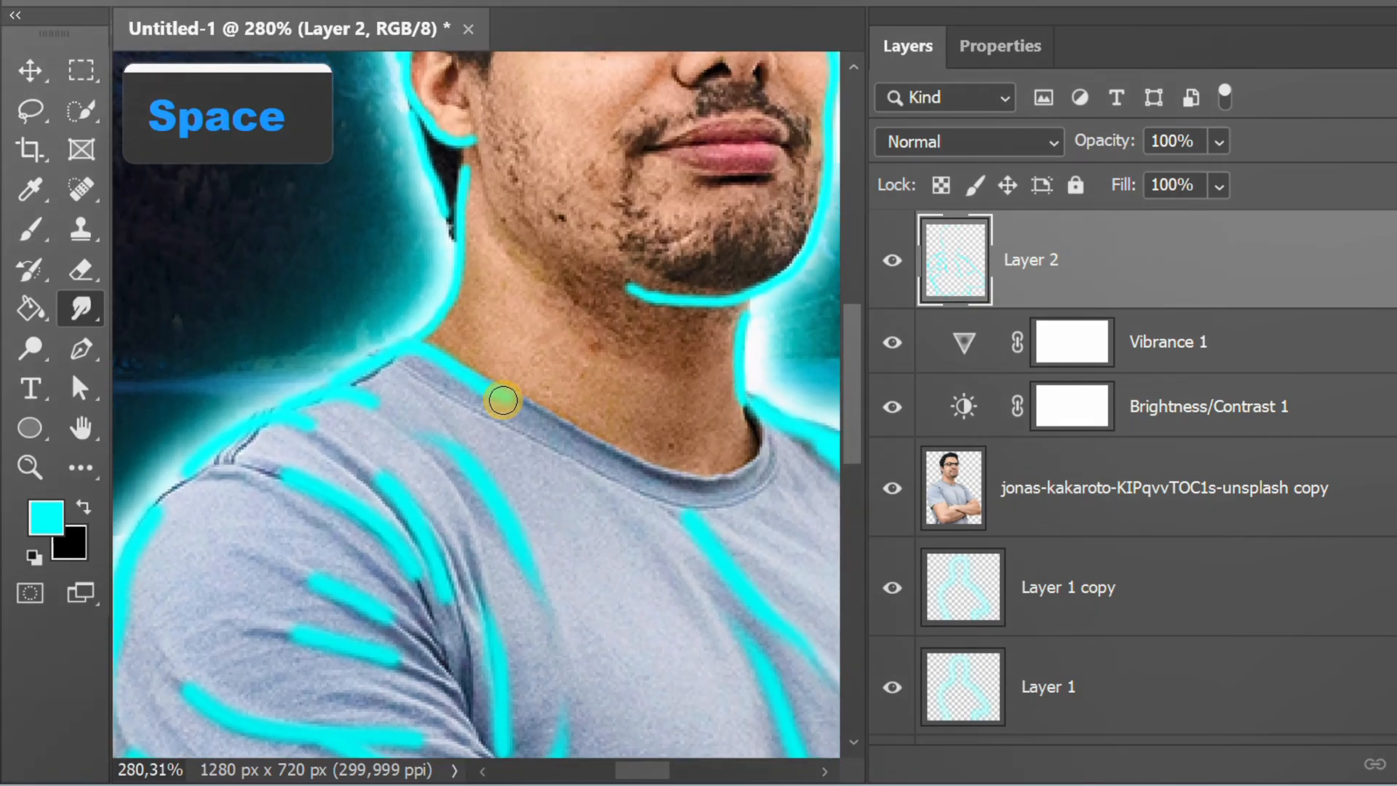
{"action": "left_click_drag", "start_coordinate": [504, 399], "coordinate": [664, 478]}
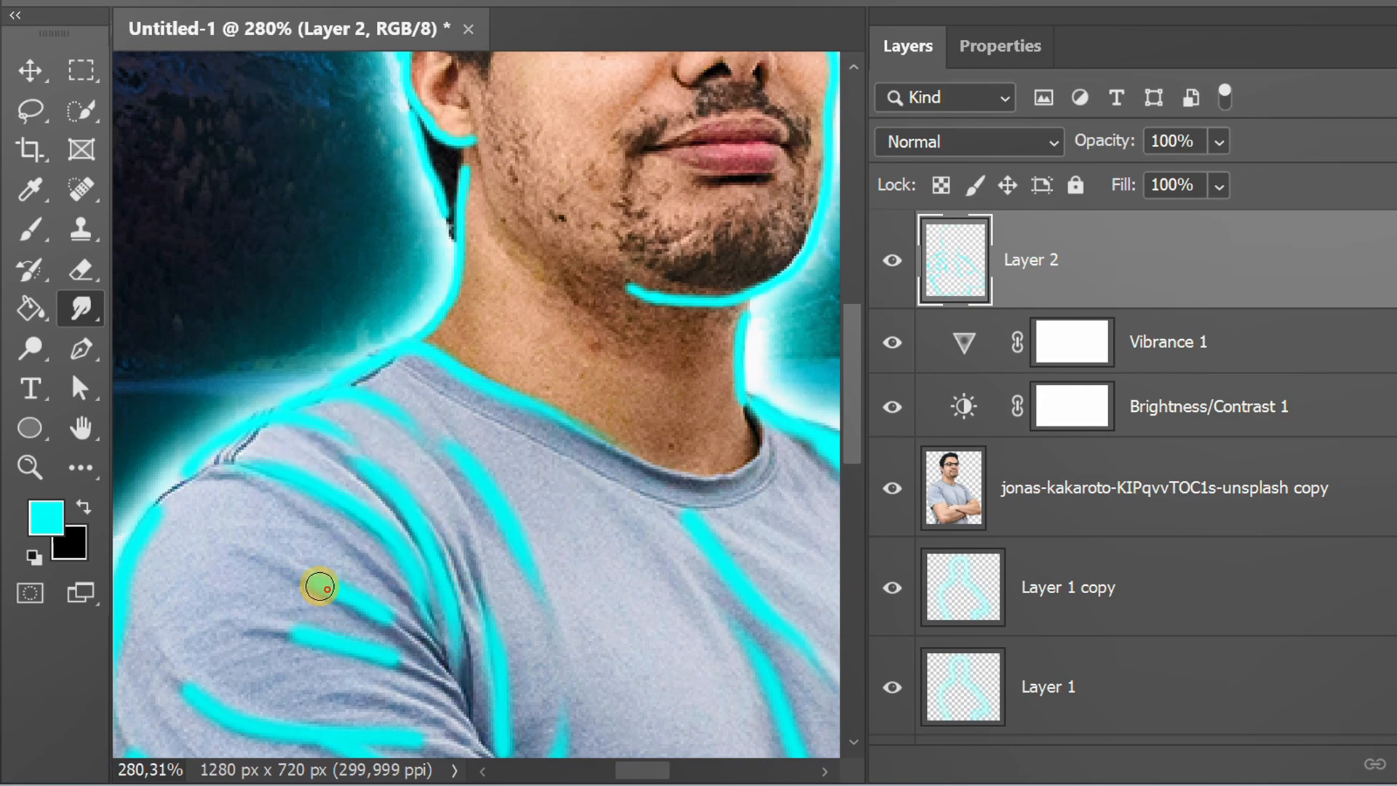
Step: Smudge the cyan strokes on the image-left sleeve into tapered folds and extend its outer edge and hem lines
{"action": "left_click_drag", "start_coordinate": [320, 587], "coordinate": [251, 554]}
{"action": "mouse_move", "coordinate": [386, 616]}
{"action": "left_mouse_down"}
{"action": "mouse_move", "coordinate": [468, 657]}
{"action": "mouse_move", "coordinate": [655, 528]}
{"action": "left_mouse_up"}
{"action": "key", "text": "space"}
{"action": "left_click_drag", "start_coordinate": [365, 439], "coordinate": [416, 396]}
{"action": "left_click_drag", "start_coordinate": [417, 616], "coordinate": [411, 612]}
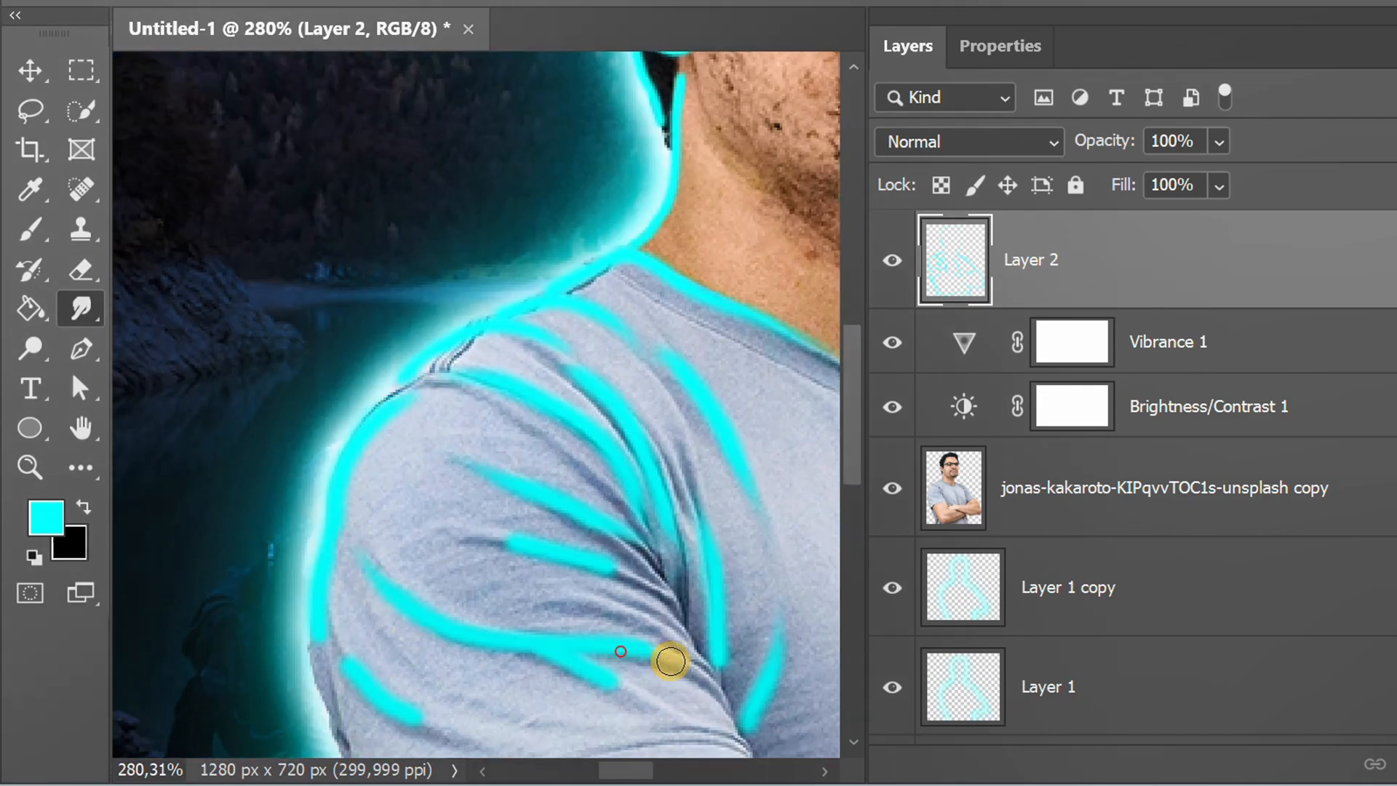
{"action": "key", "text": "space"}
{"action": "left_click_drag", "start_coordinate": [619, 735], "coordinate": [627, 553]}
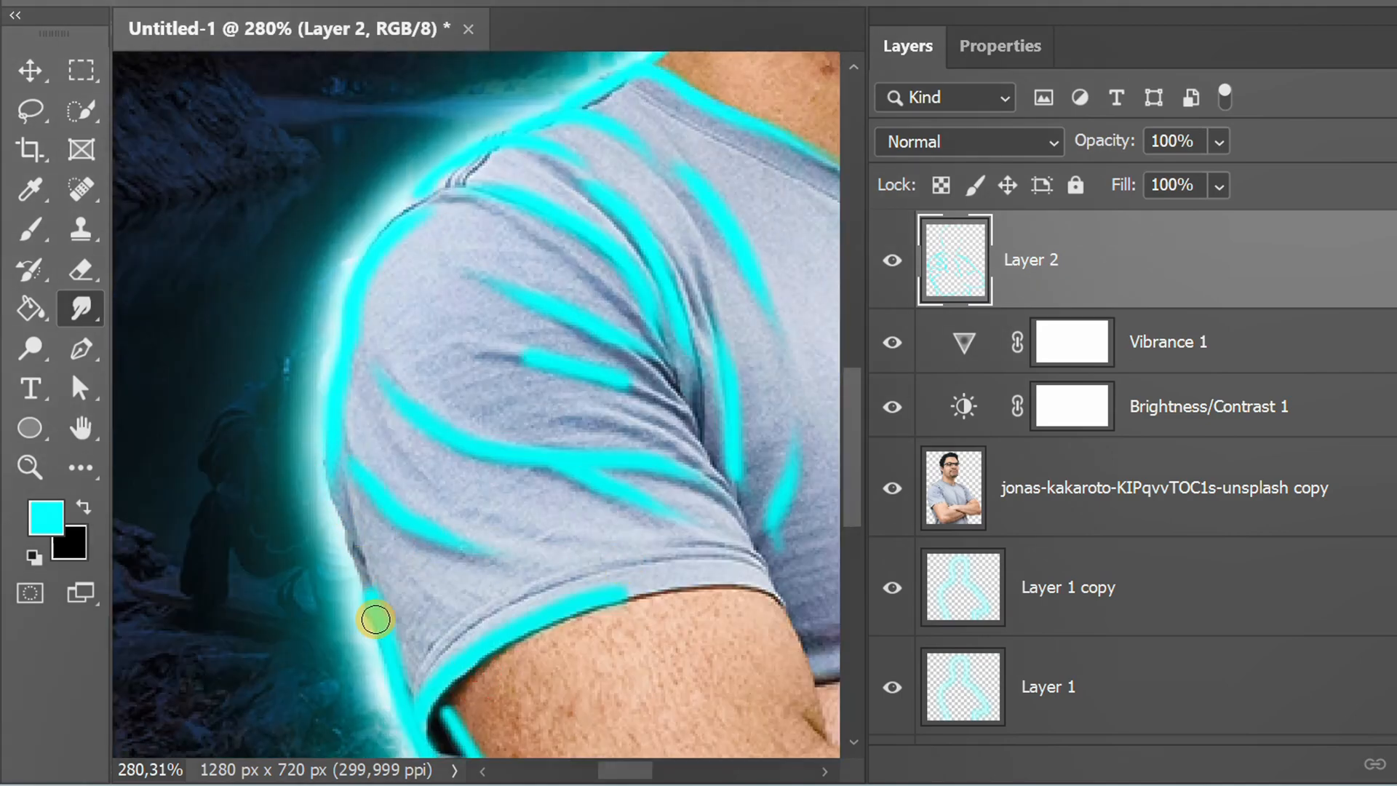
{"action": "scroll", "coordinate": [473, 539], "scroll_direction": "down", "scroll_amount": 3}
{"action": "scroll", "coordinate": [442, 443], "scroll_direction": "up", "scroll_amount": 4}
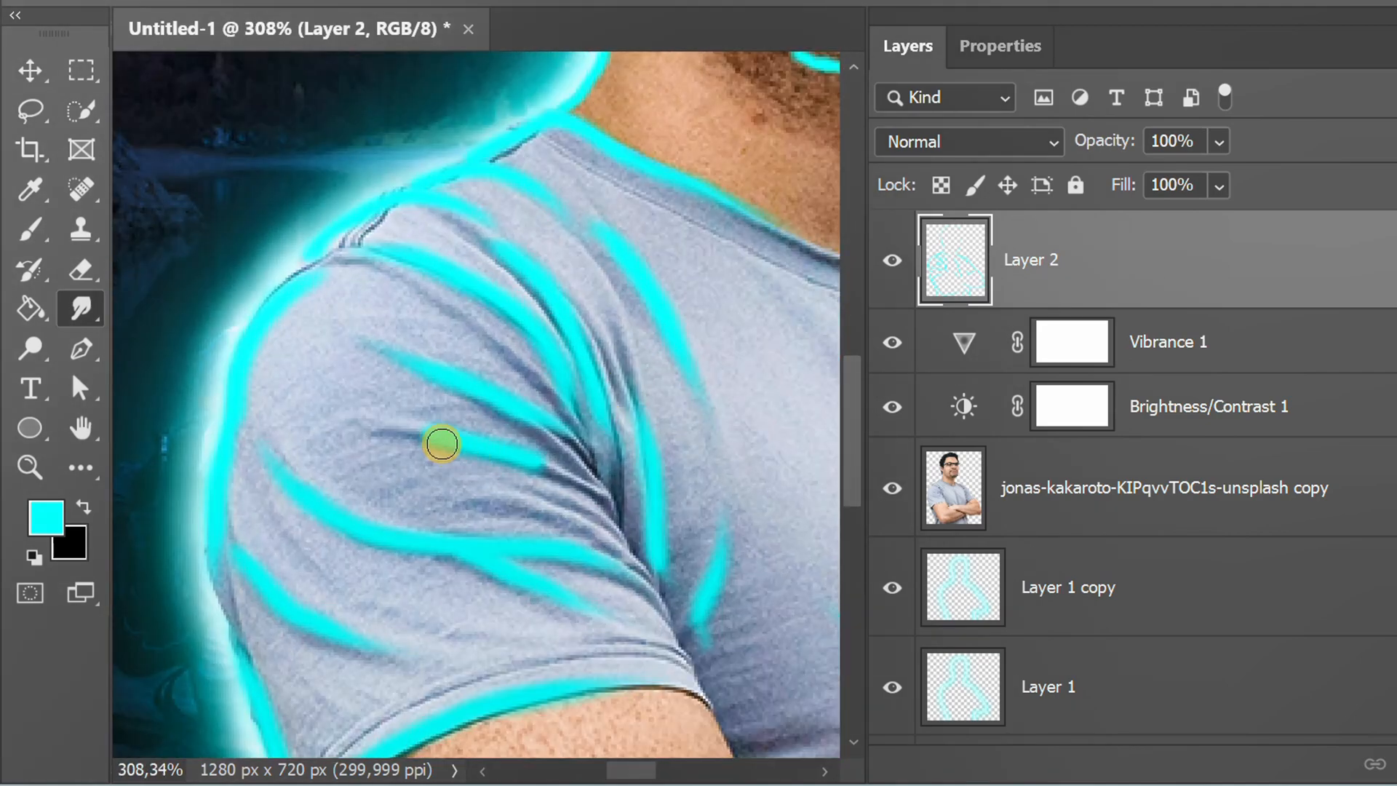
{"action": "scroll", "coordinate": [516, 501], "scroll_direction": "down", "scroll_amount": 1}
{"action": "scroll", "coordinate": [430, 299], "scroll_direction": "down", "scroll_amount": 3}
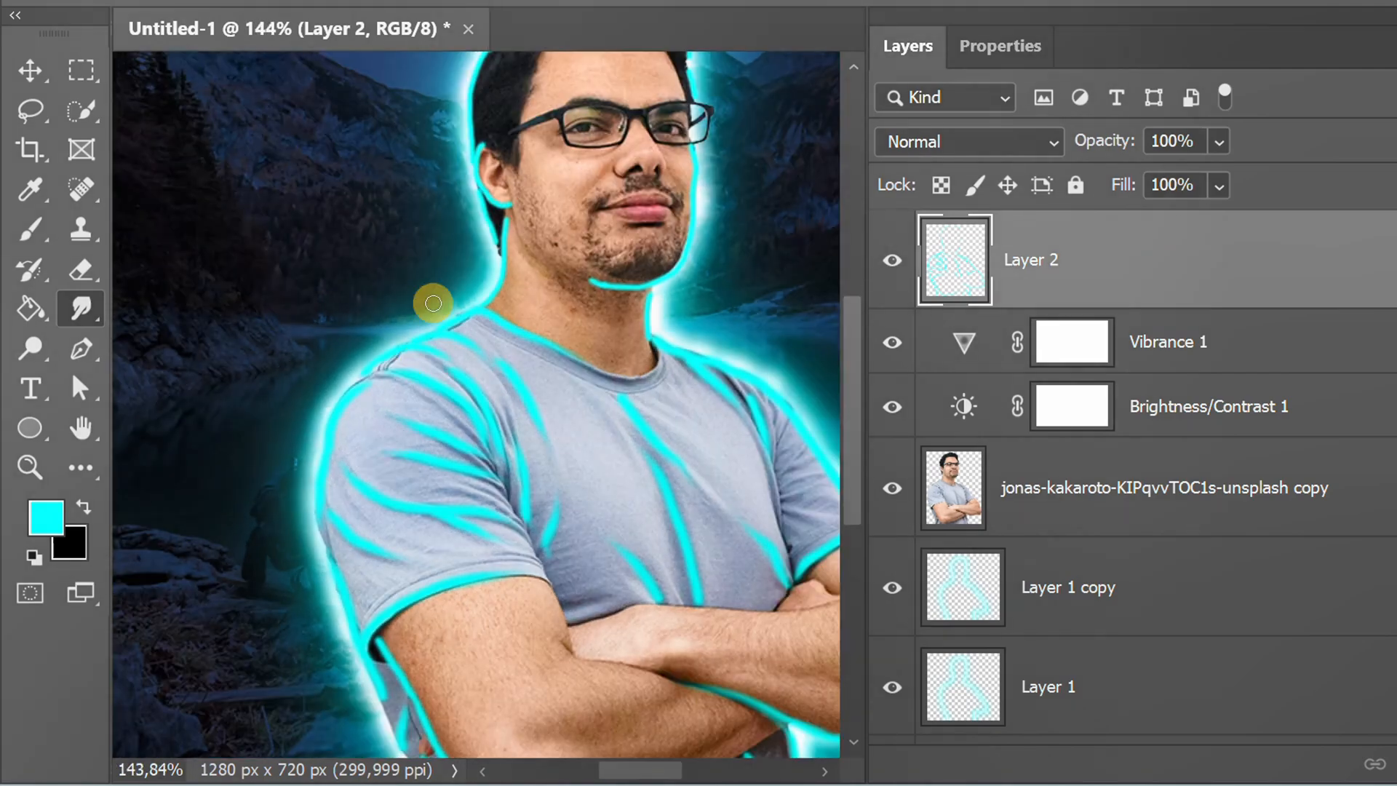
Step: Smudge the ends of the cyan neck outline and blend the line under the chin into the jaw
{"action": "scroll", "coordinate": [461, 352], "scroll_direction": "up", "scroll_amount": 5}
{"action": "scroll", "coordinate": [642, 312], "scroll_direction": "down", "scroll_amount": 5}
{"action": "scroll", "coordinate": [635, 478], "scroll_direction": "up", "scroll_amount": 5}
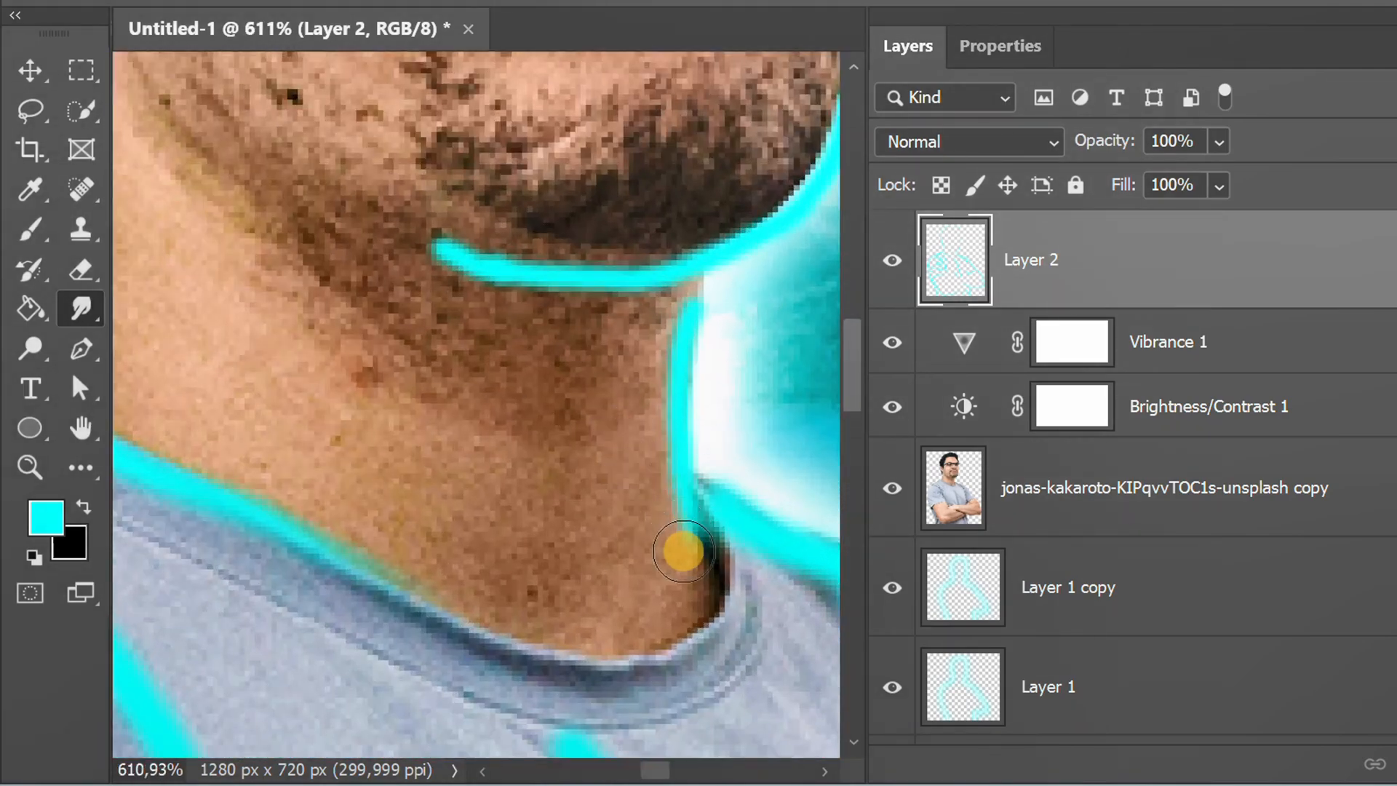
{"action": "key", "text": "space"}
{"action": "left_click_drag", "start_coordinate": [626, 275], "coordinate": [612, 628]}
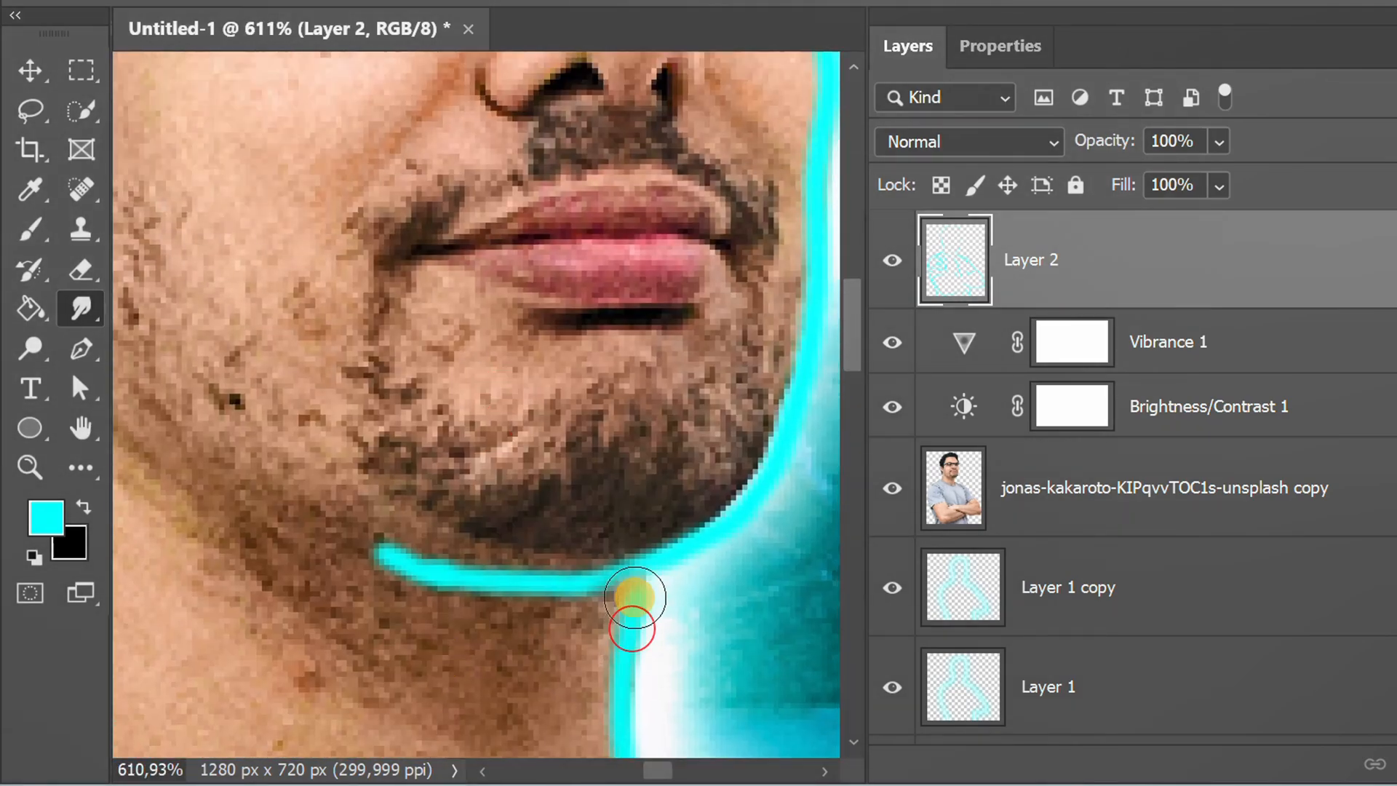
{"action": "scroll", "coordinate": [582, 594], "scroll_direction": "down", "scroll_amount": 1}
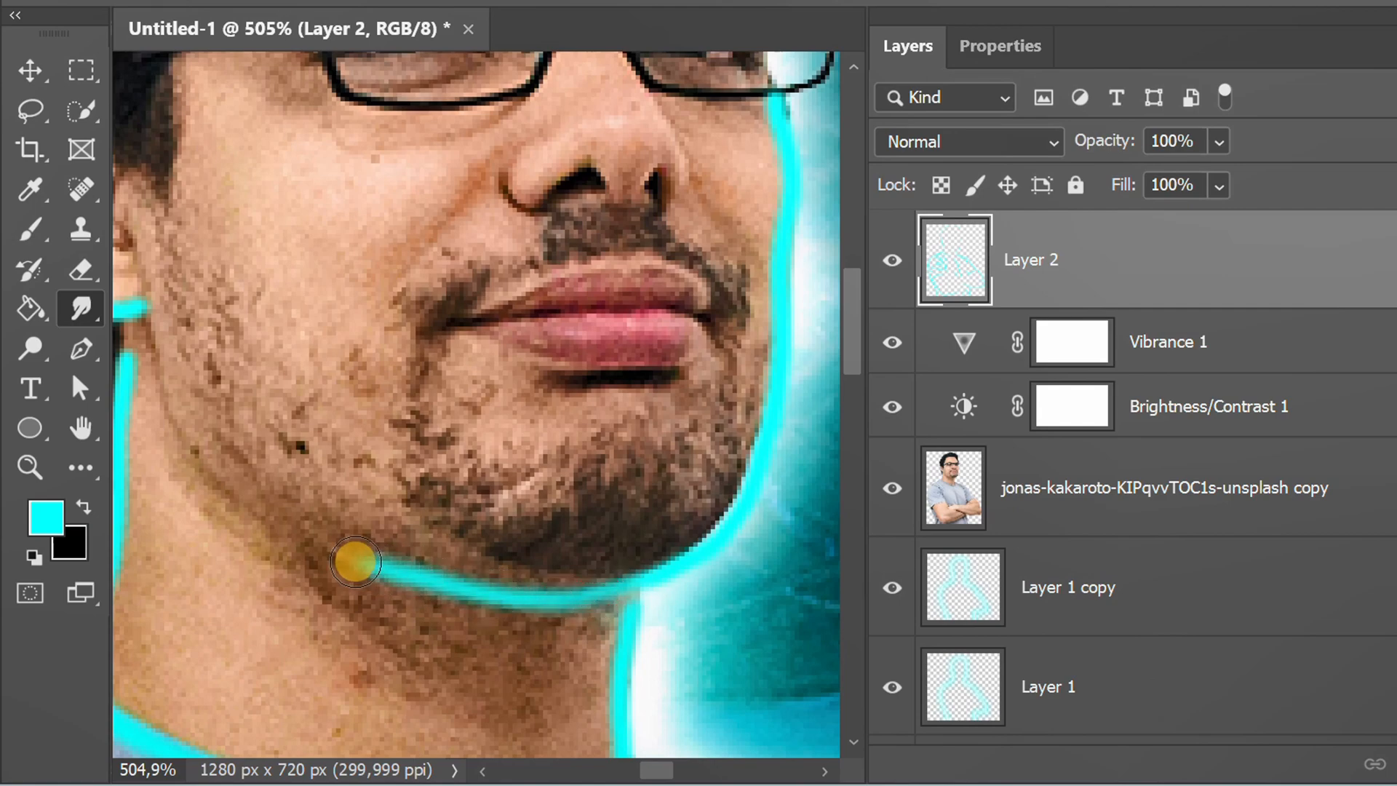
Step: Smudge the cyan earlobe line down along the jaw and blend the neck line's end behind the ear
{"action": "key", "text": "space"}
{"action": "left_click_drag", "start_coordinate": [370, 407], "coordinate": [637, 574]}
{"action": "scroll", "coordinate": [477, 513], "scroll_direction": "up", "scroll_amount": 2}
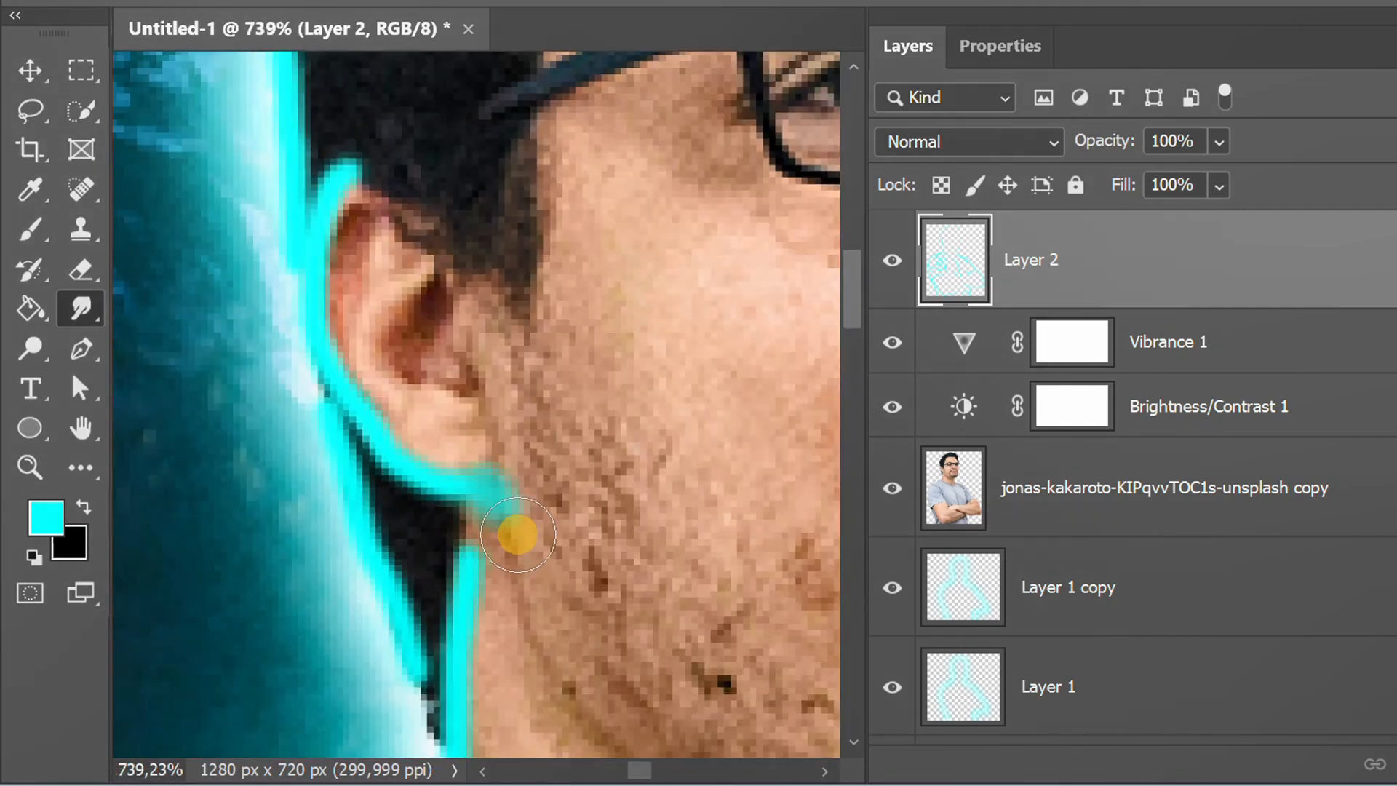
{"action": "left_click_drag", "start_coordinate": [662, 489], "coordinate": [265, 243]}
{"action": "scroll", "coordinate": [430, 427], "scroll_direction": "down", "scroll_amount": 2}
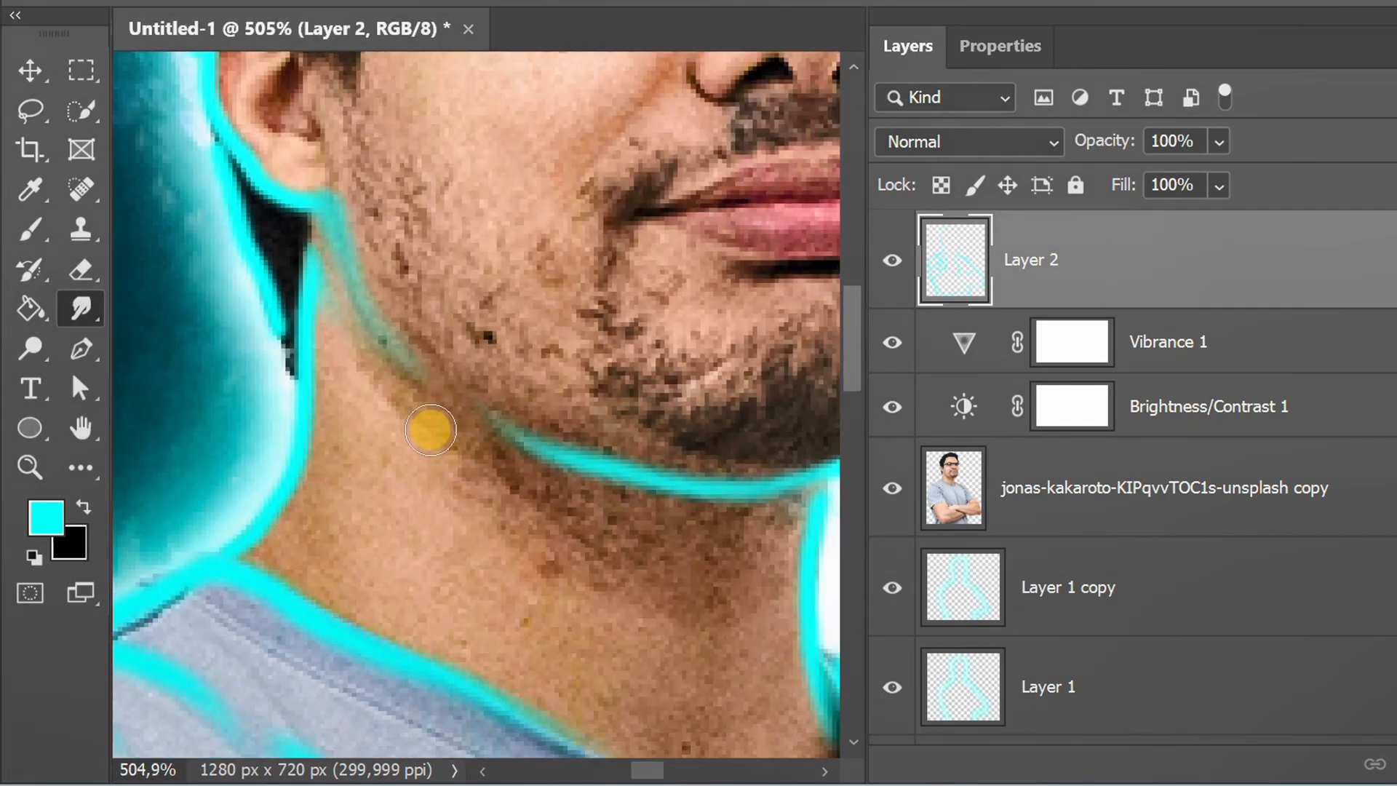
{"action": "key", "text": "space"}
{"action": "mouse_move", "coordinate": [430, 427]}
{"action": "left_mouse_down"}
{"action": "mouse_move", "coordinate": [499, 555]}
{"action": "mouse_move", "coordinate": [524, 567]}
{"action": "left_mouse_up"}
{"action": "scroll", "coordinate": [483, 509], "scroll_direction": "up", "scroll_amount": 3}
{"action": "scroll", "coordinate": [483, 510], "scroll_direction": "up", "scroll_amount": 1}
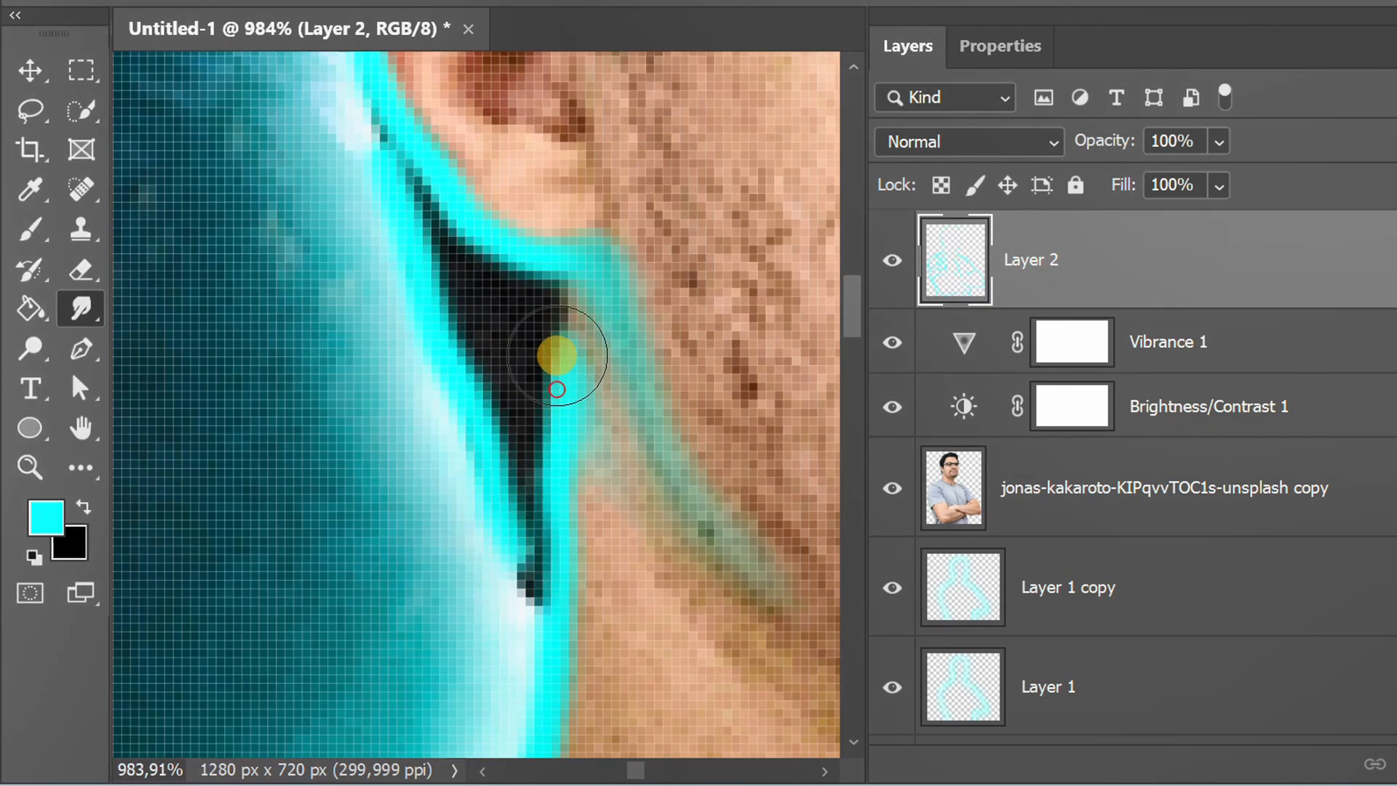
{"action": "scroll", "coordinate": [559, 354], "scroll_direction": "down", "scroll_amount": 8}
Step: Smudge the cyan outline at the top of the ear inward toward the hair
{"action": "key", "text": "space"}
{"action": "mouse_move", "coordinate": [602, 218]}
{"action": "left_mouse_down"}
{"action": "mouse_move", "coordinate": [596, 321]}
{"action": "mouse_move", "coordinate": [492, 600]}
{"action": "left_mouse_up"}
{"action": "scroll", "coordinate": [386, 566], "scroll_direction": "up", "scroll_amount": 3}
{"action": "scroll", "coordinate": [437, 462], "scroll_direction": "down", "scroll_amount": 2}
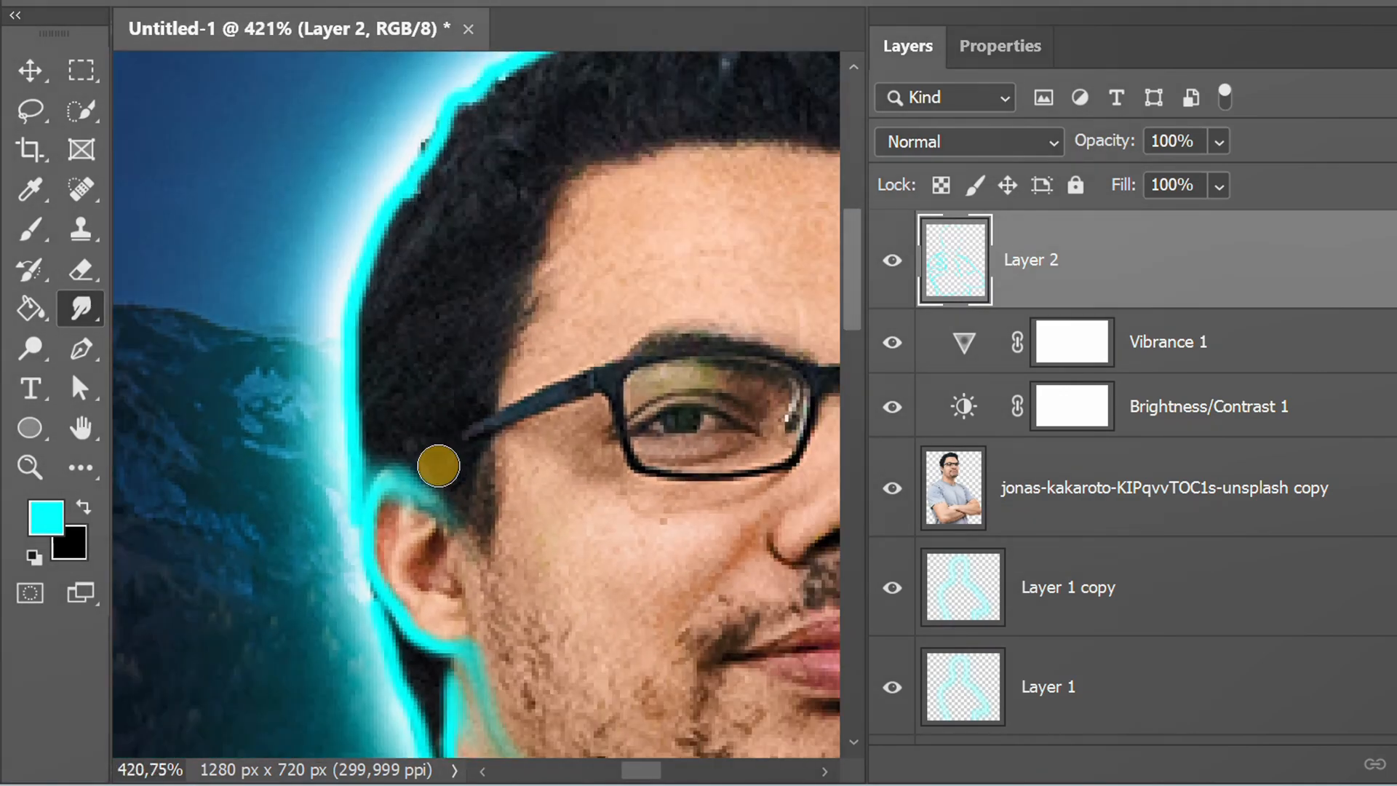
Step: Smudge the cyan outline inward across the top and sides of the hair to form glowing strands
{"action": "key", "text": "space"}
{"action": "left_click_drag", "start_coordinate": [436, 461], "coordinate": [290, 587]}
{"action": "mouse_move", "coordinate": [309, 437]}
{"action": "left_mouse_down"}
{"action": "mouse_move", "coordinate": [378, 374]}
{"action": "mouse_move", "coordinate": [433, 255]}
{"action": "mouse_move", "coordinate": [680, 178]}
{"action": "mouse_move", "coordinate": [536, 243]}
{"action": "mouse_move", "coordinate": [608, 262]}
{"action": "mouse_move", "coordinate": [682, 337]}
{"action": "left_mouse_up"}
{"action": "key", "text": "space"}
{"action": "left_click_drag", "start_coordinate": [712, 477], "coordinate": [706, 387]}
{"action": "scroll", "coordinate": [673, 280], "scroll_direction": "down", "scroll_amount": 1}
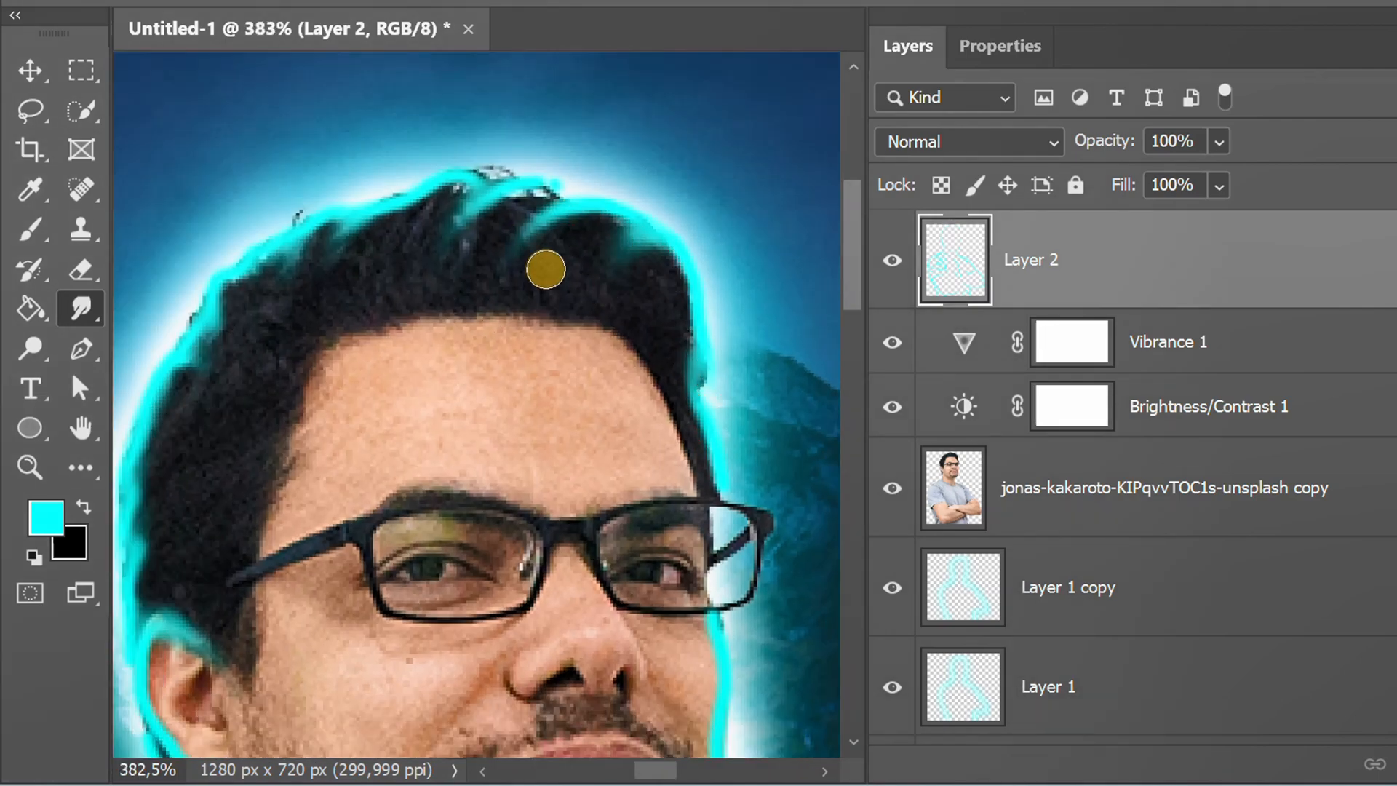
{"action": "scroll", "coordinate": [437, 350], "scroll_direction": "down", "scroll_amount": 3}
{"action": "scroll", "coordinate": [536, 451], "scroll_direction": "up", "scroll_amount": 3}
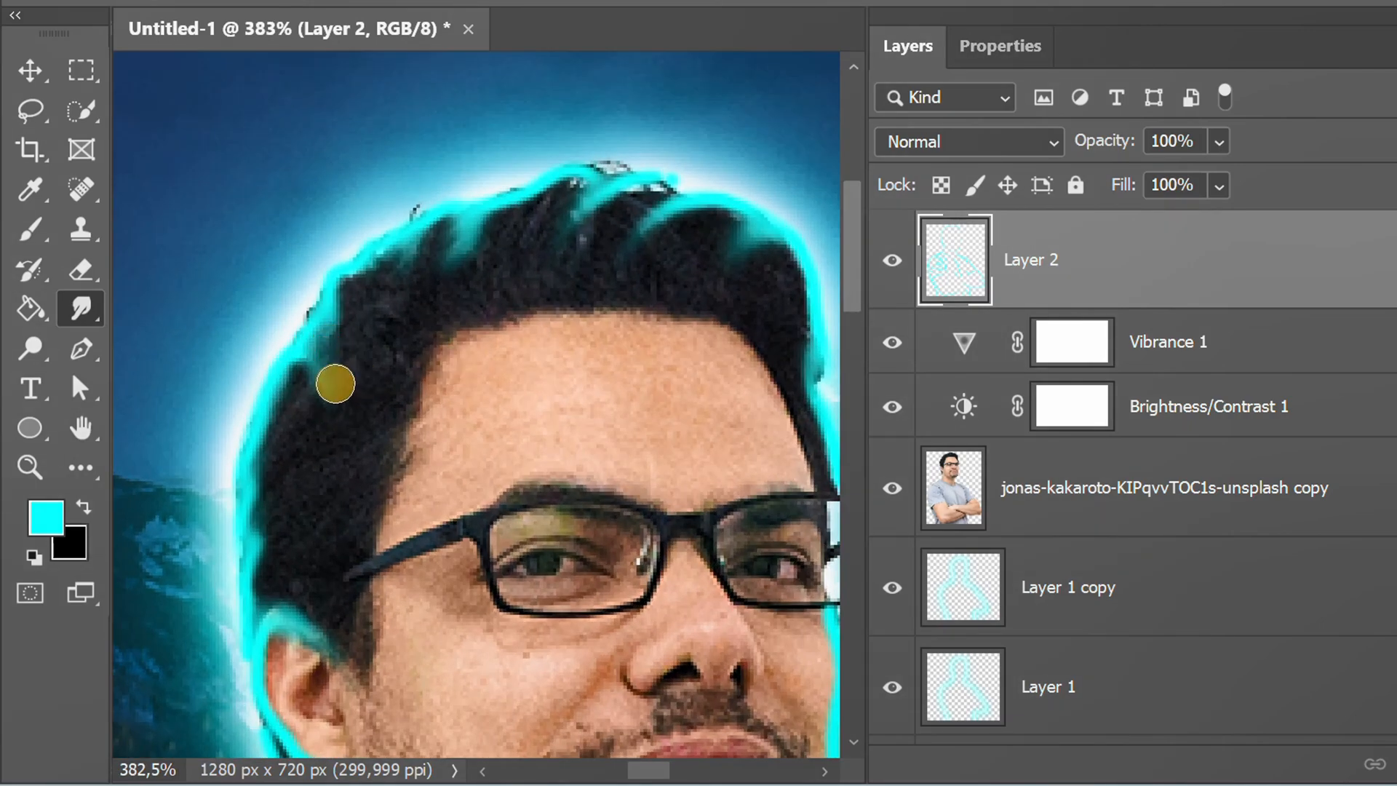
{"action": "scroll", "coordinate": [584, 361], "scroll_direction": "down", "scroll_amount": 5}
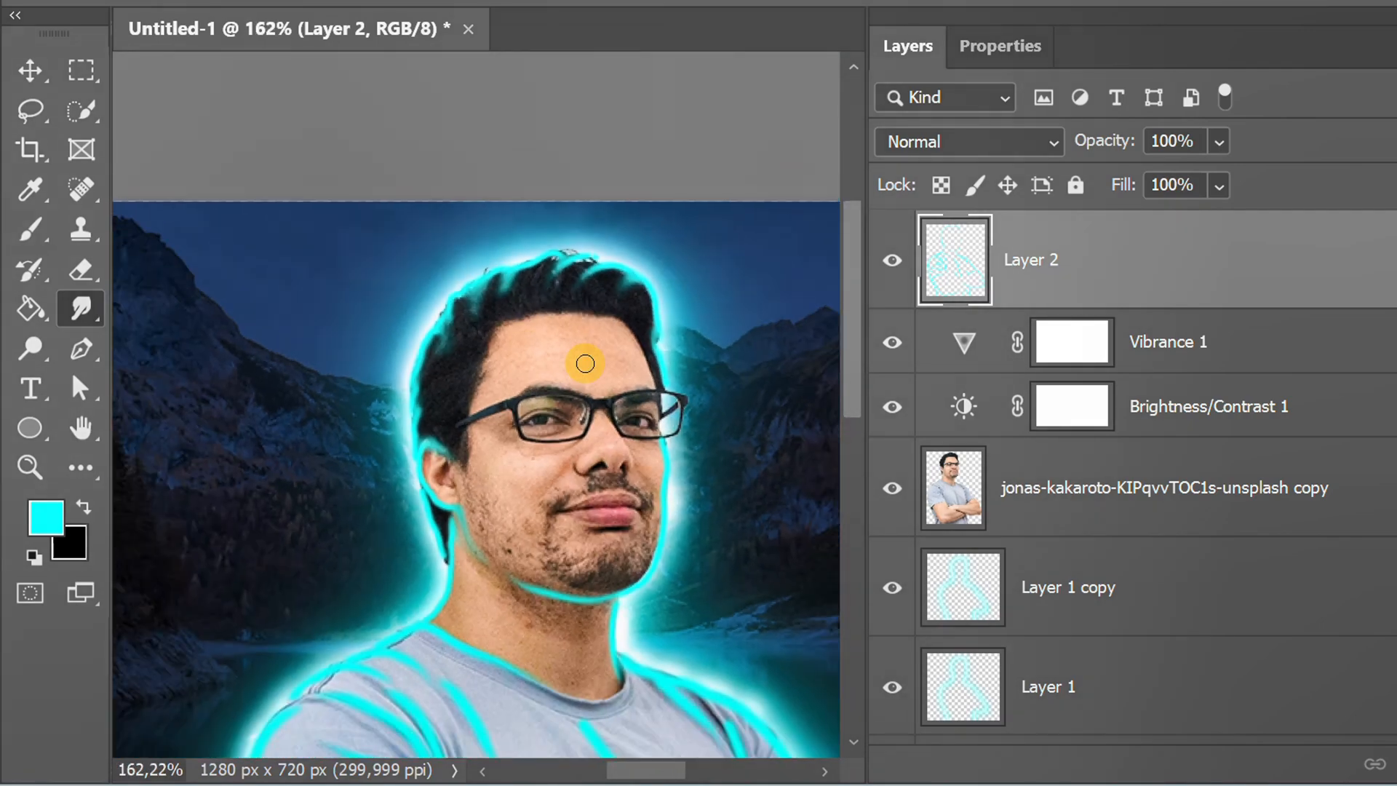
{"action": "scroll", "coordinate": [677, 473], "scroll_direction": "down", "scroll_amount": 1}
Step: Set the blend mode of Layer 2 to Linear Dodge (Add) and duplicate the layer to strengthen the cyan highlights
{"action": "key", "text": "space"}
{"action": "left_click_drag", "start_coordinate": [677, 471], "coordinate": [556, 306]}
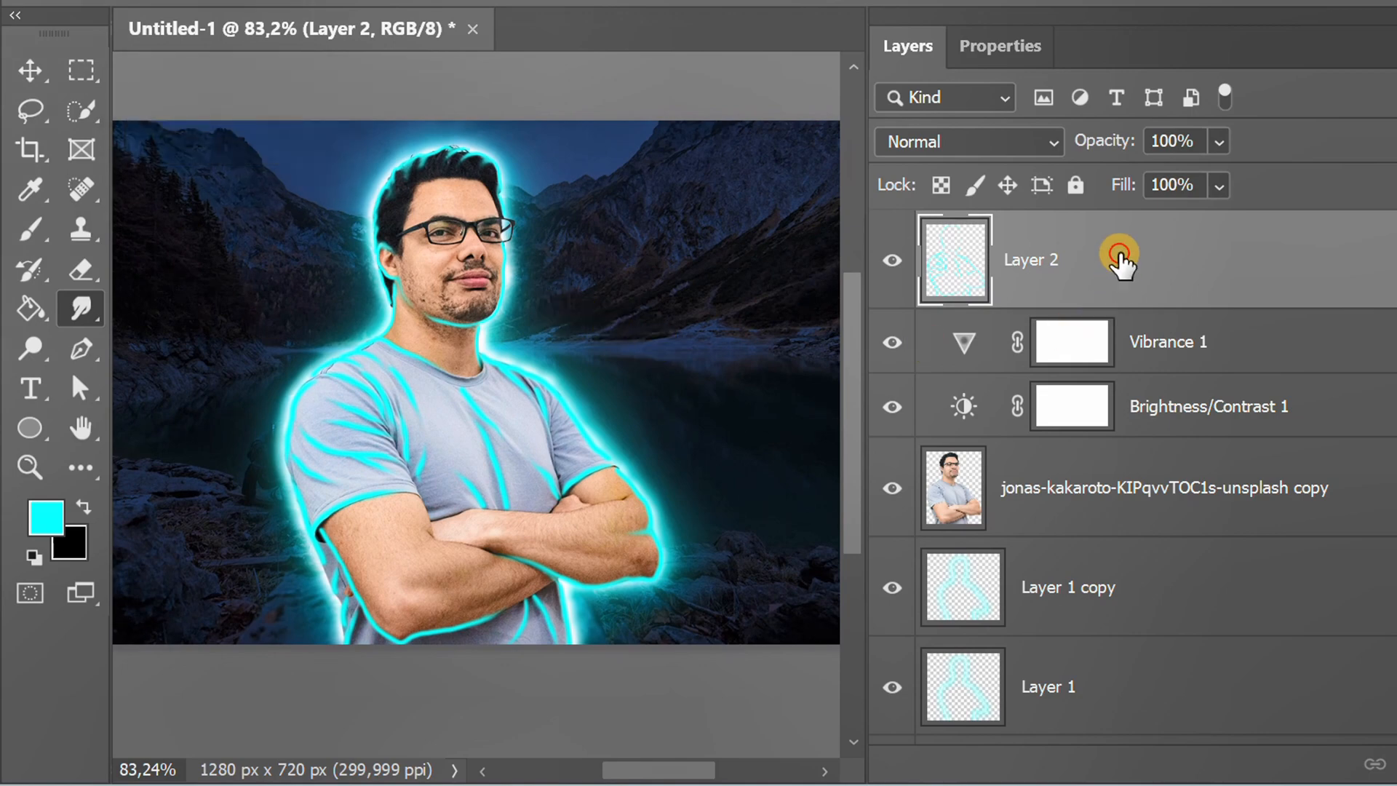
{"action": "left_click", "coordinate": [1055, 143]}
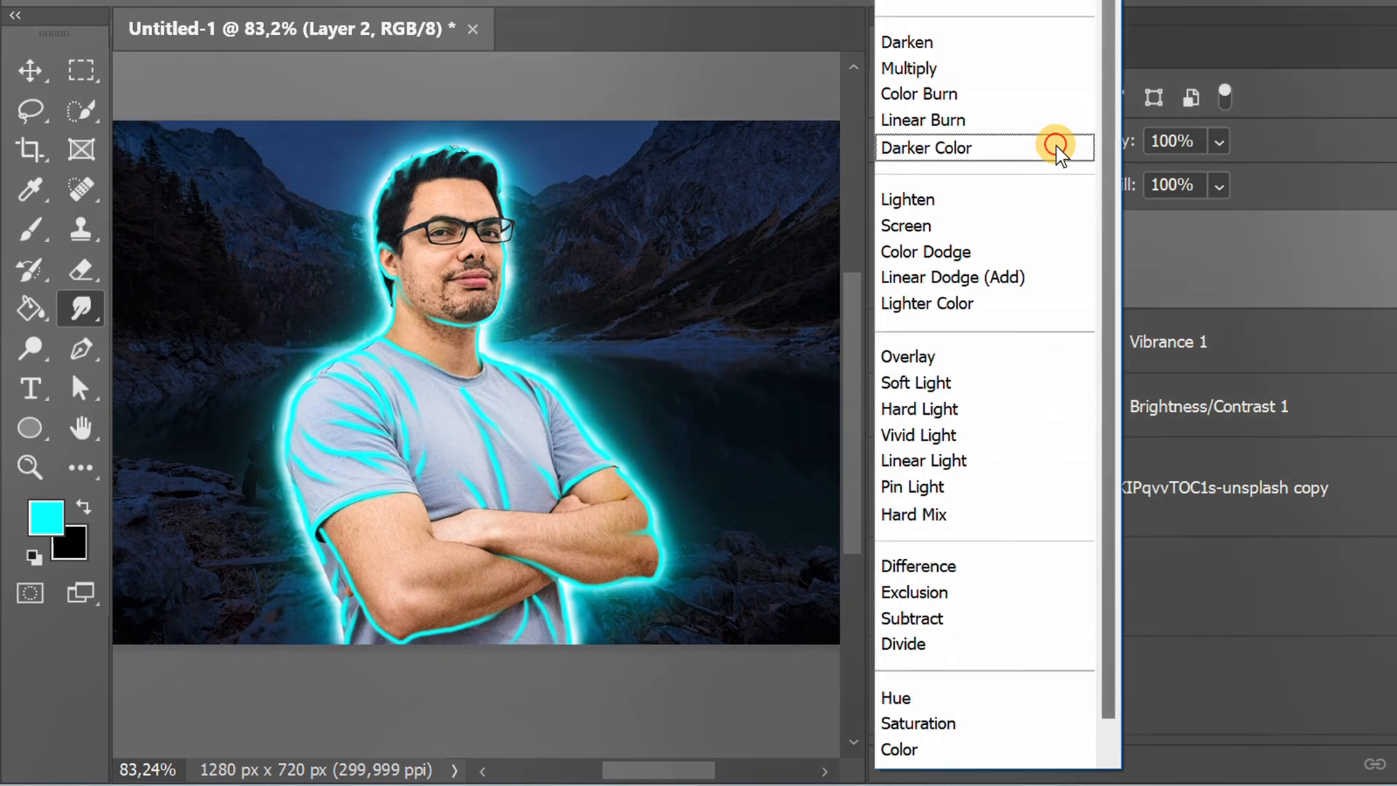
{"action": "left_click", "coordinate": [1051, 277]}
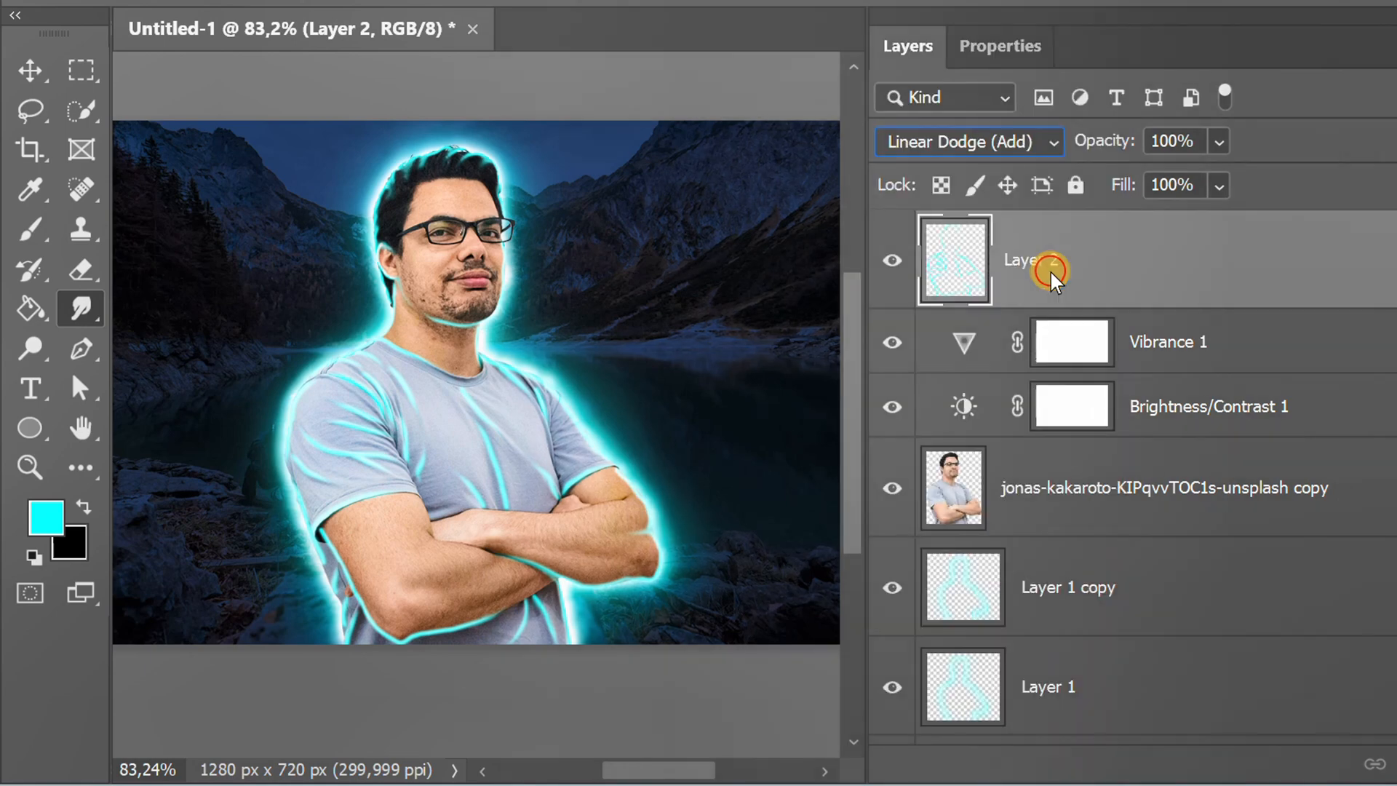
{"action": "key", "text": "ctrl+j"}
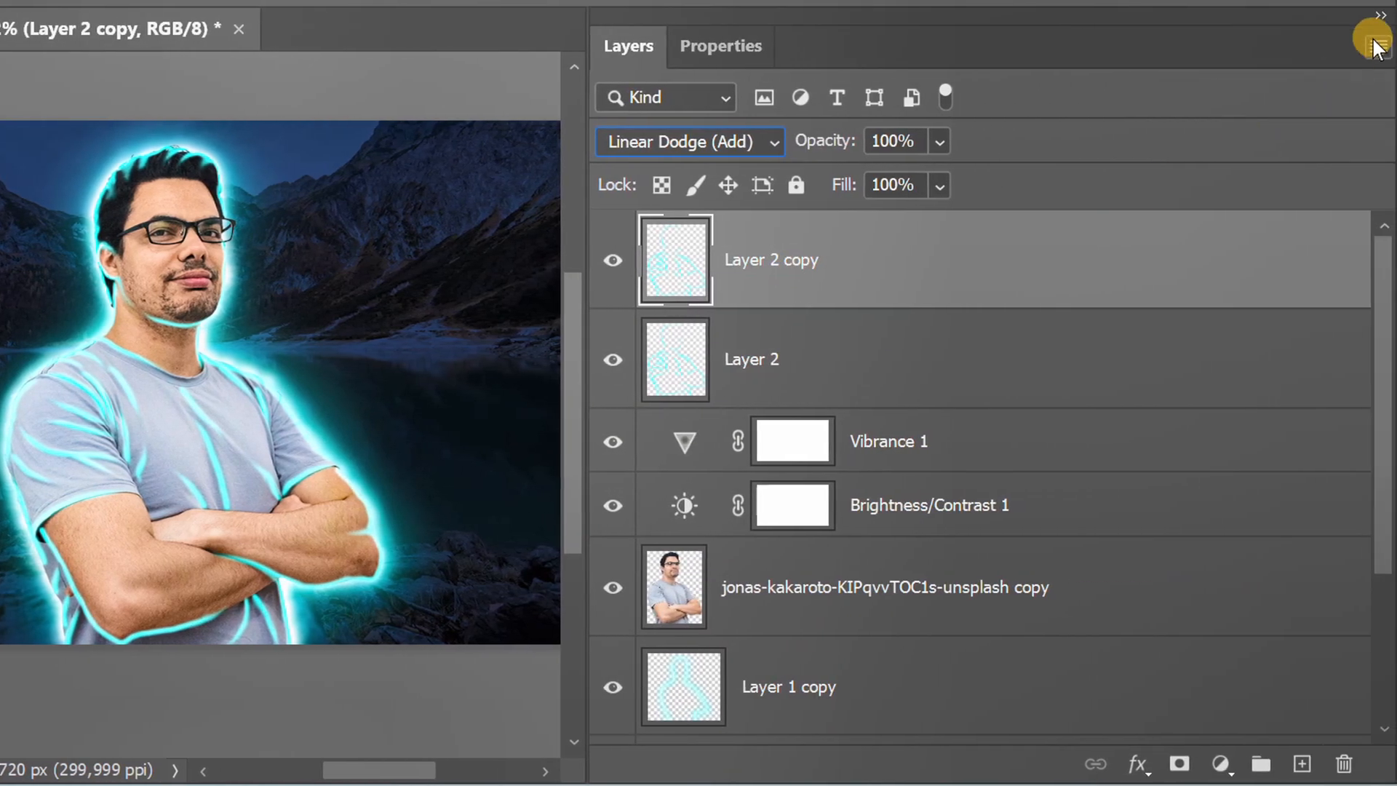
Step: Set the layer thumbnail size to the smallest image preview
{"action": "left_click", "coordinate": [1377, 47]}
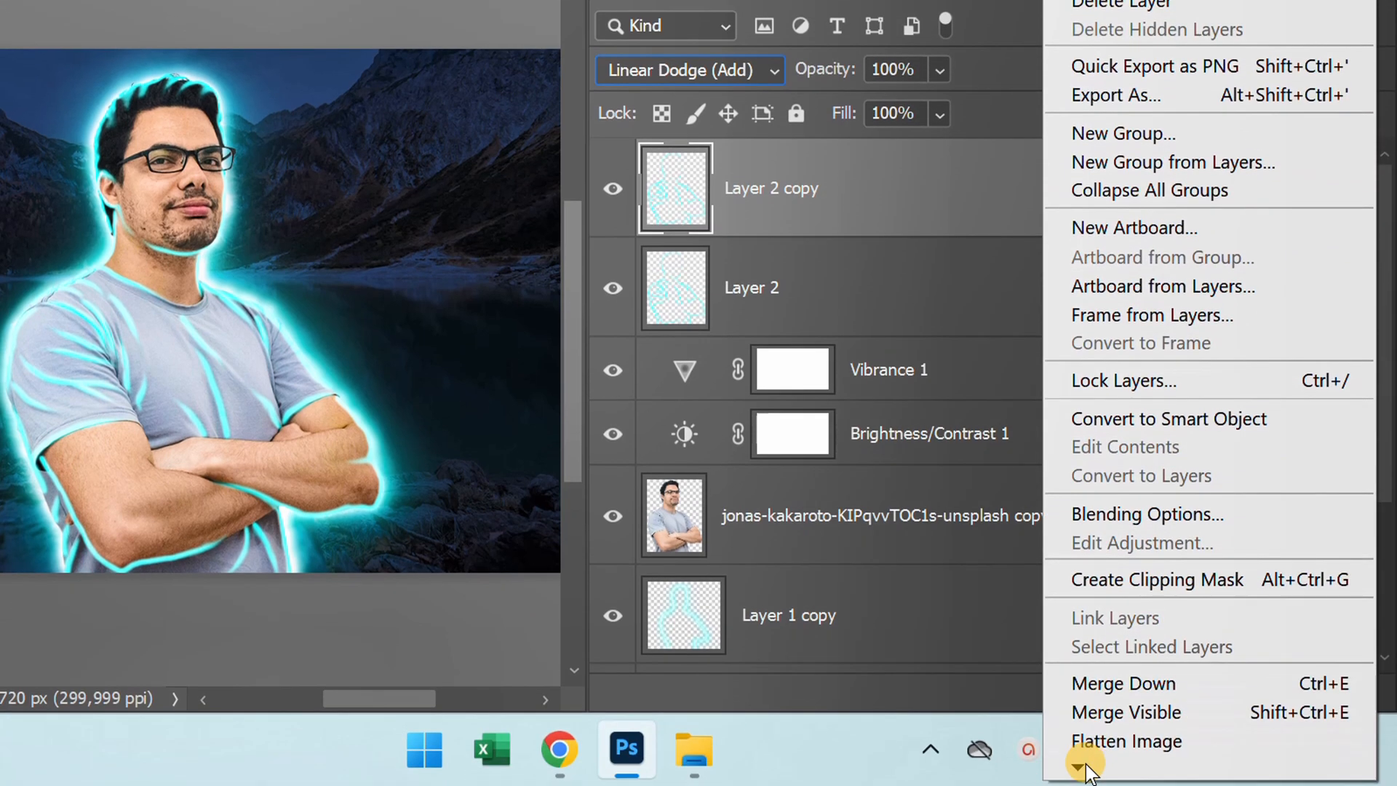
{"action": "mouse_move", "coordinate": [1078, 764]}
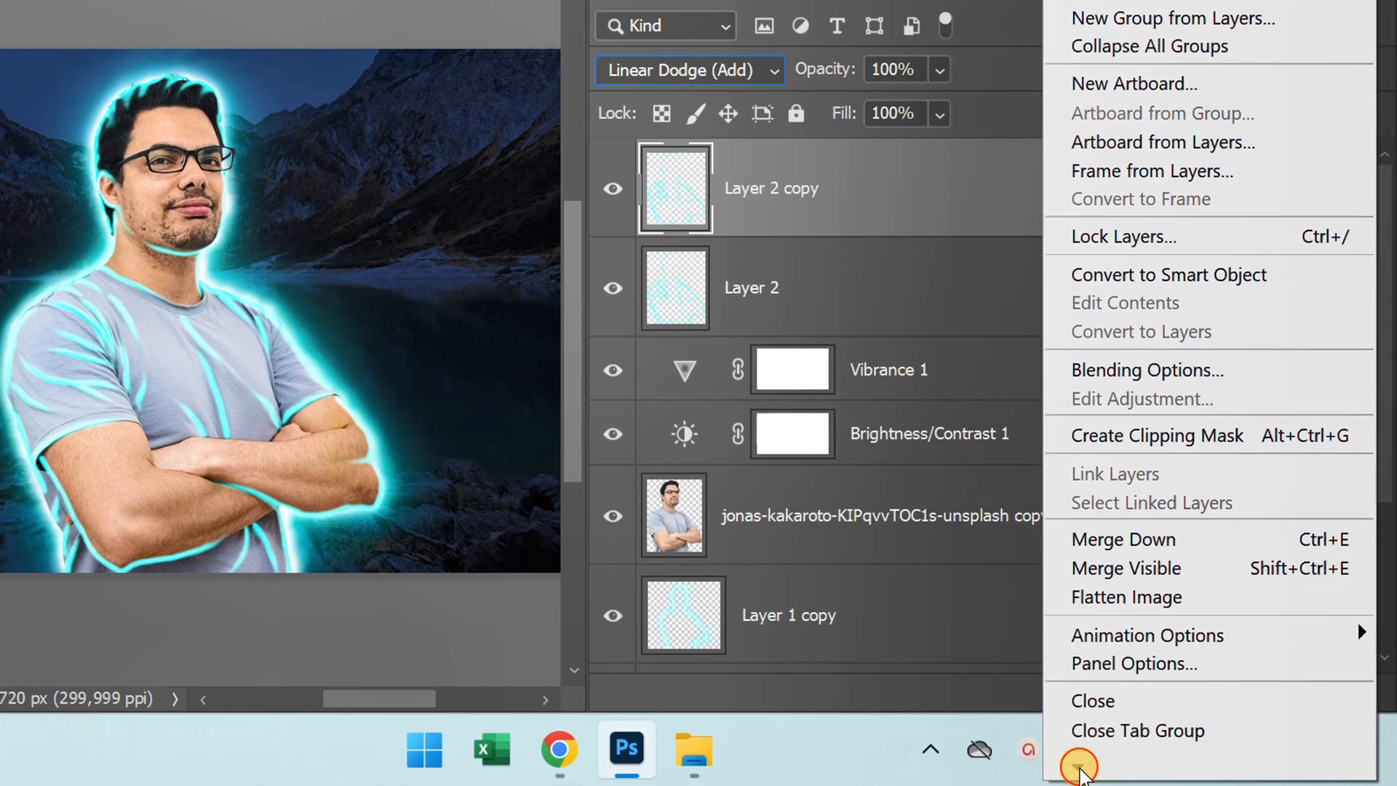
{"action": "left_click", "coordinate": [1135, 665]}
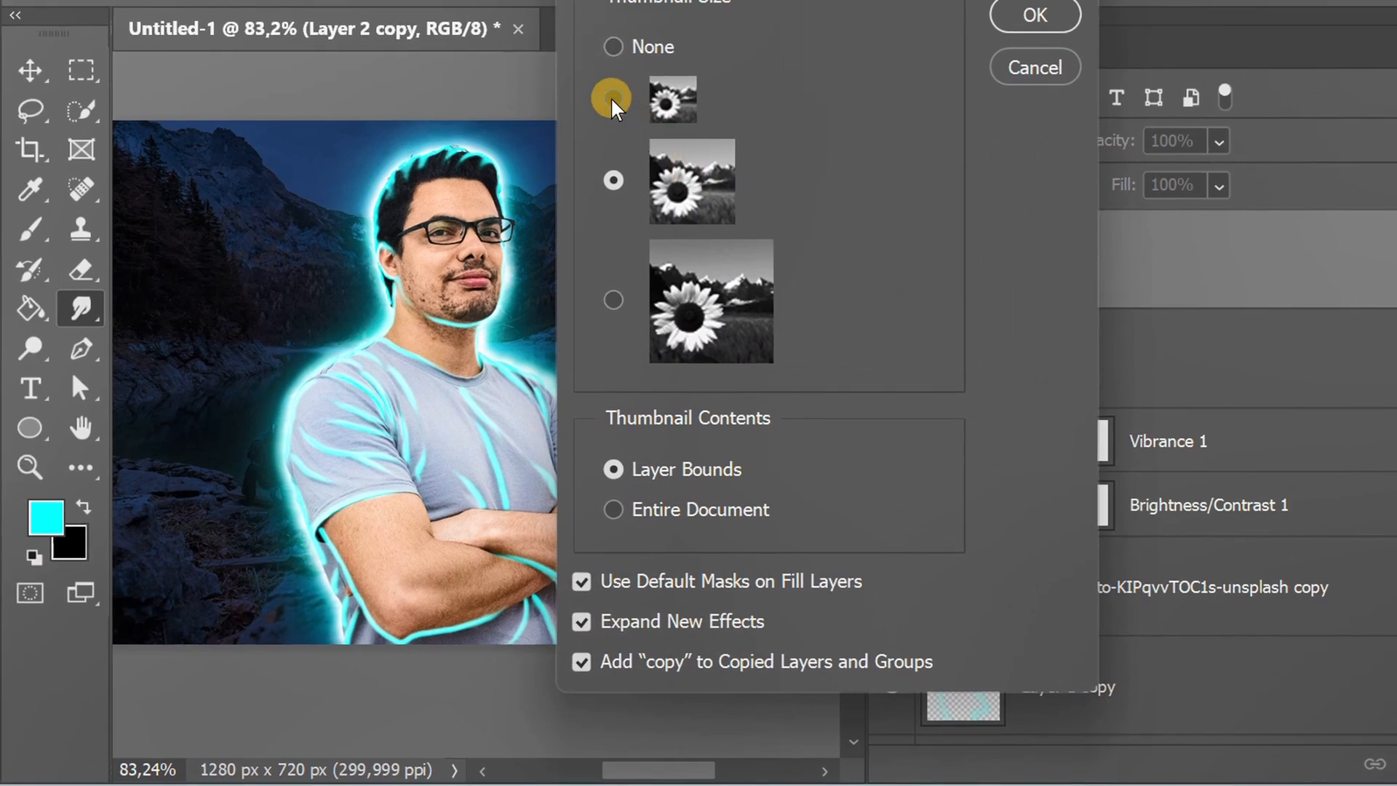
{"action": "left_click", "coordinate": [611, 99]}
{"action": "left_click", "coordinate": [1035, 16]}
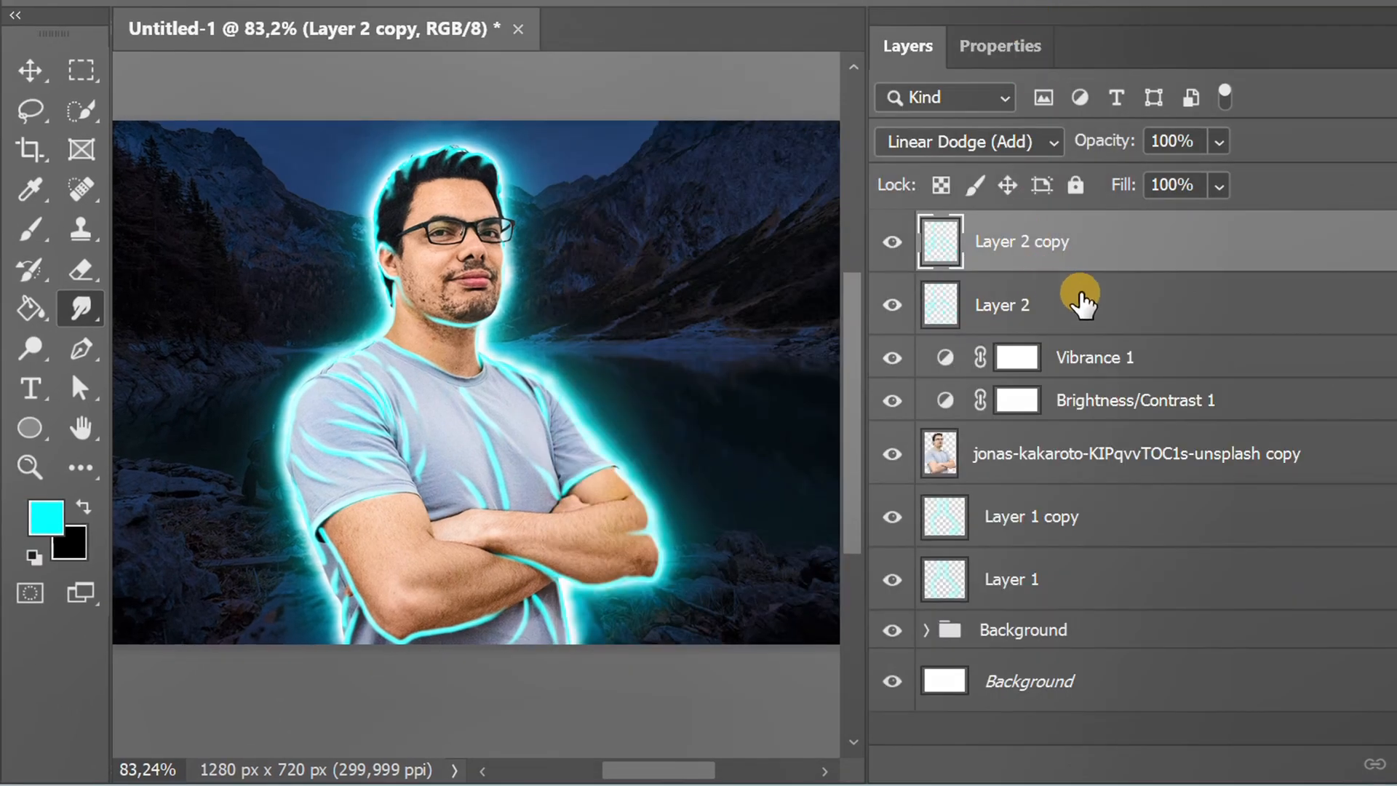
Step: Link all the subject layers together, from Layer 2 copy down to Layer 1
{"action": "left_click", "coordinate": [1084, 298], "text": "ctrl"}
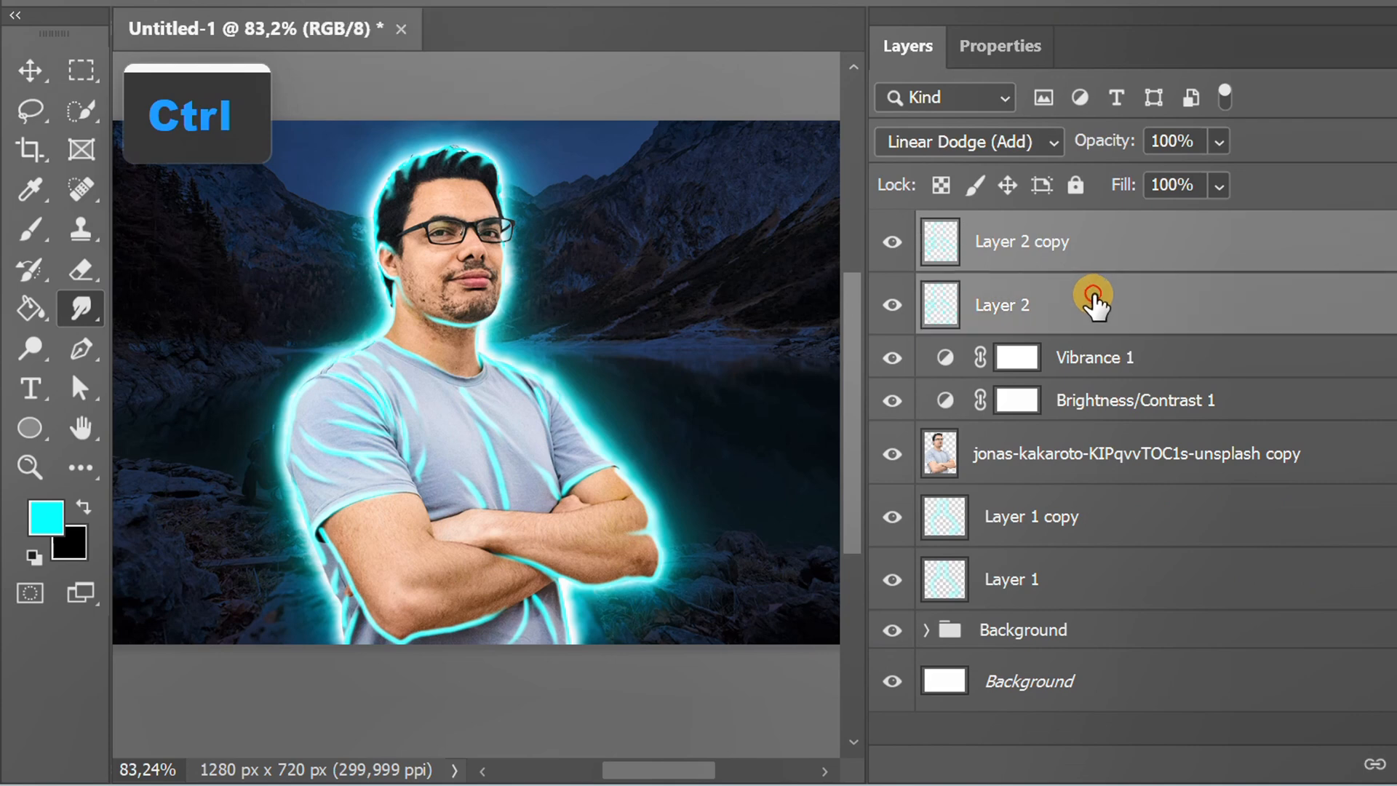
{"action": "left_click", "coordinate": [1170, 355], "text": "ctrl"}
{"action": "left_click", "coordinate": [1244, 398], "text": "ctrl"}
{"action": "left_click", "coordinate": [1194, 459], "text": "ctrl"}
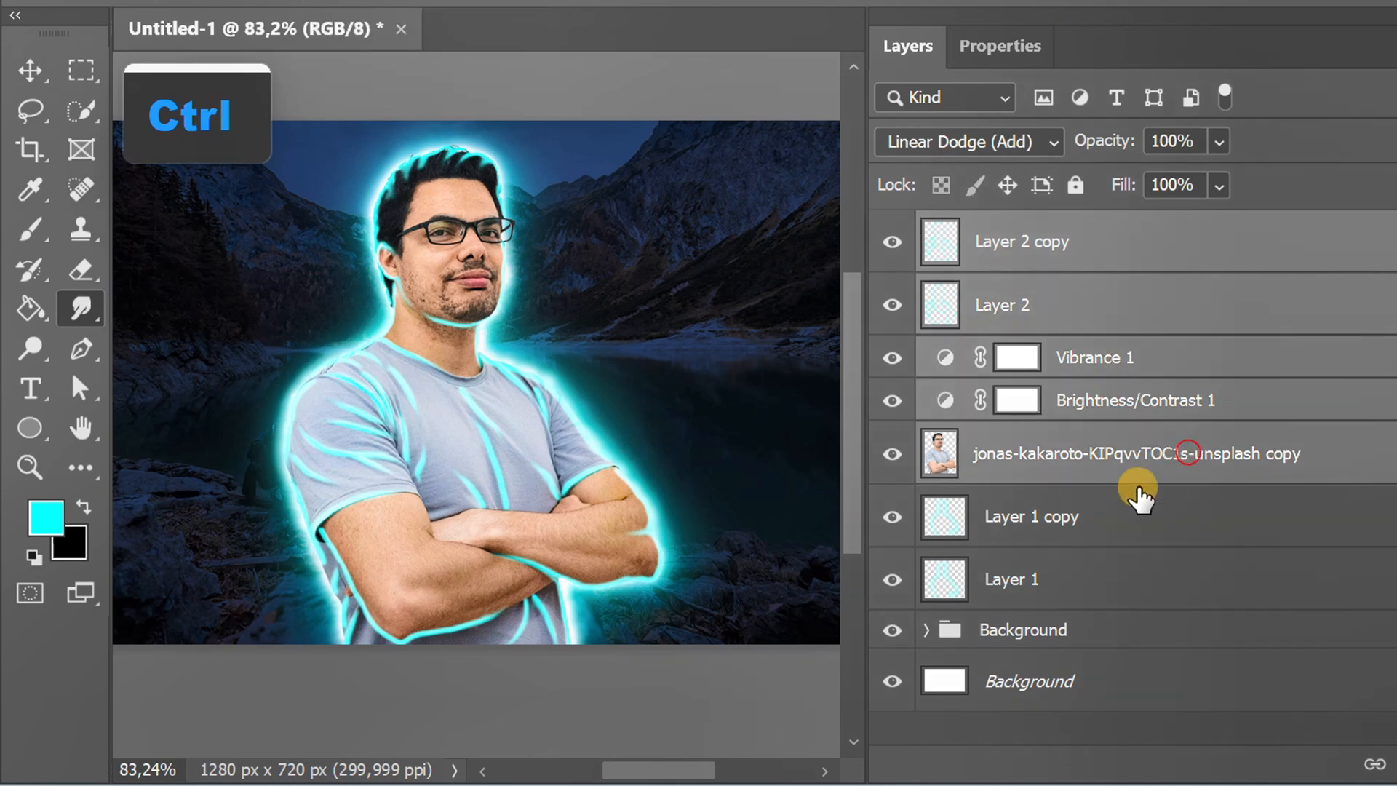
{"action": "left_click", "coordinate": [1113, 514], "text": "ctrl"}
{"action": "left_click", "coordinate": [1102, 580], "text": "ctrl"}
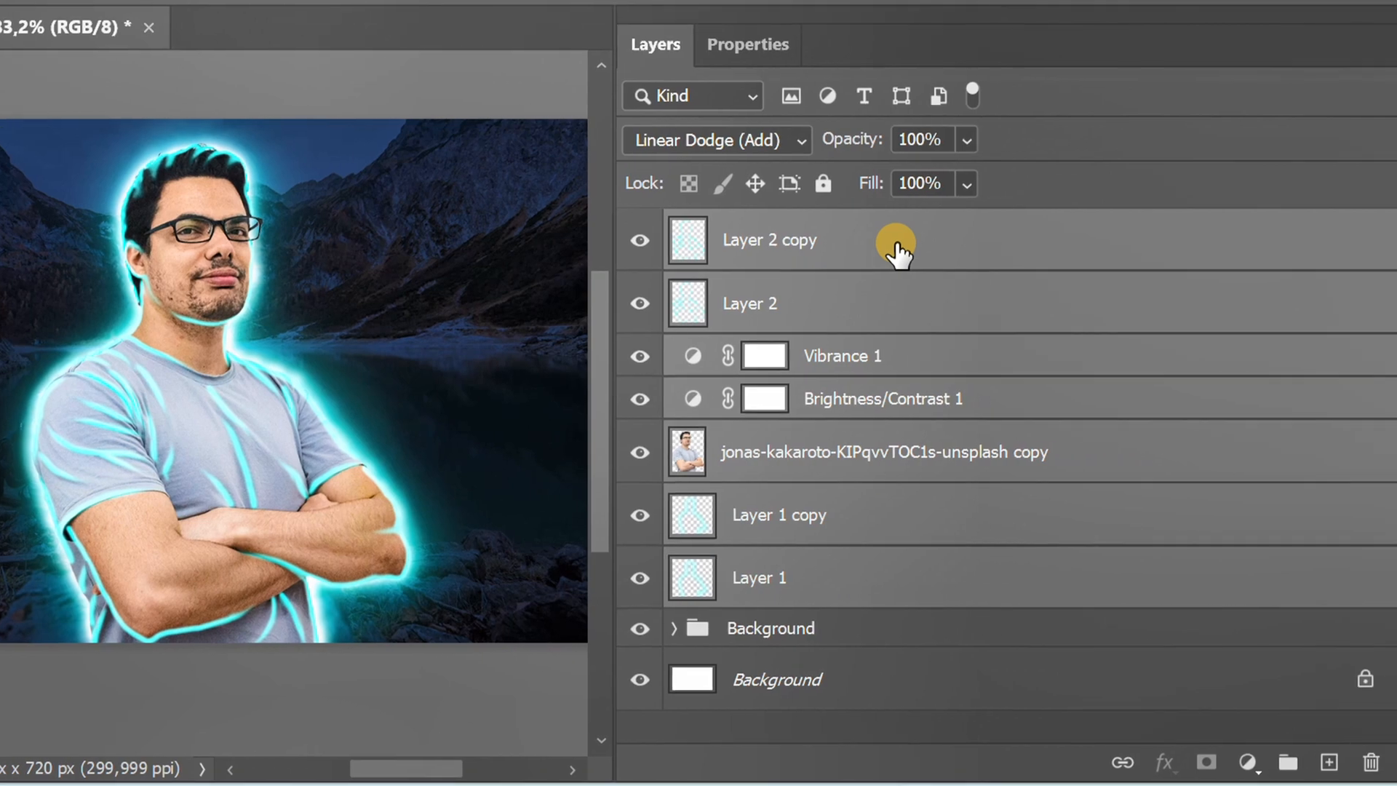
{"action": "right_click", "coordinate": [1148, 244]}
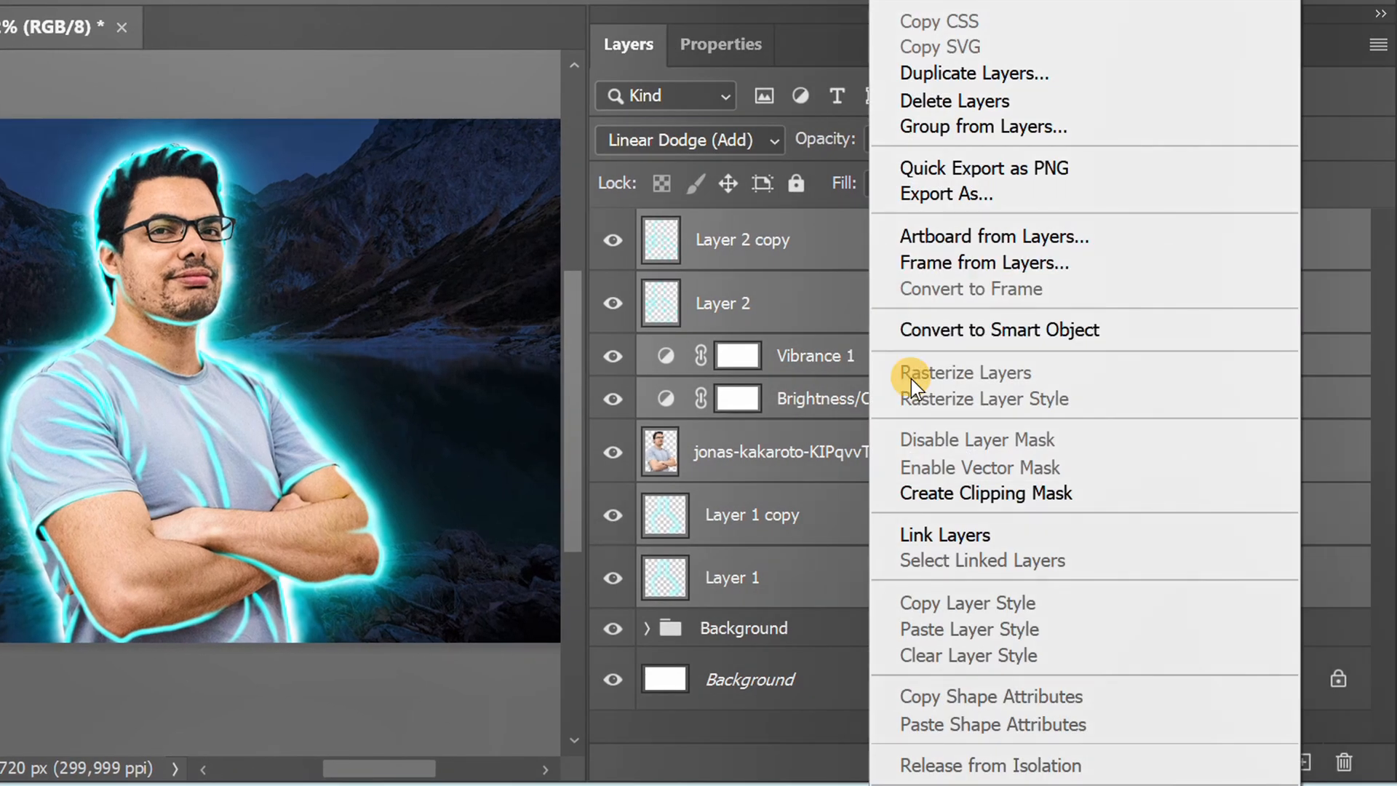
{"action": "left_click", "coordinate": [1029, 535]}
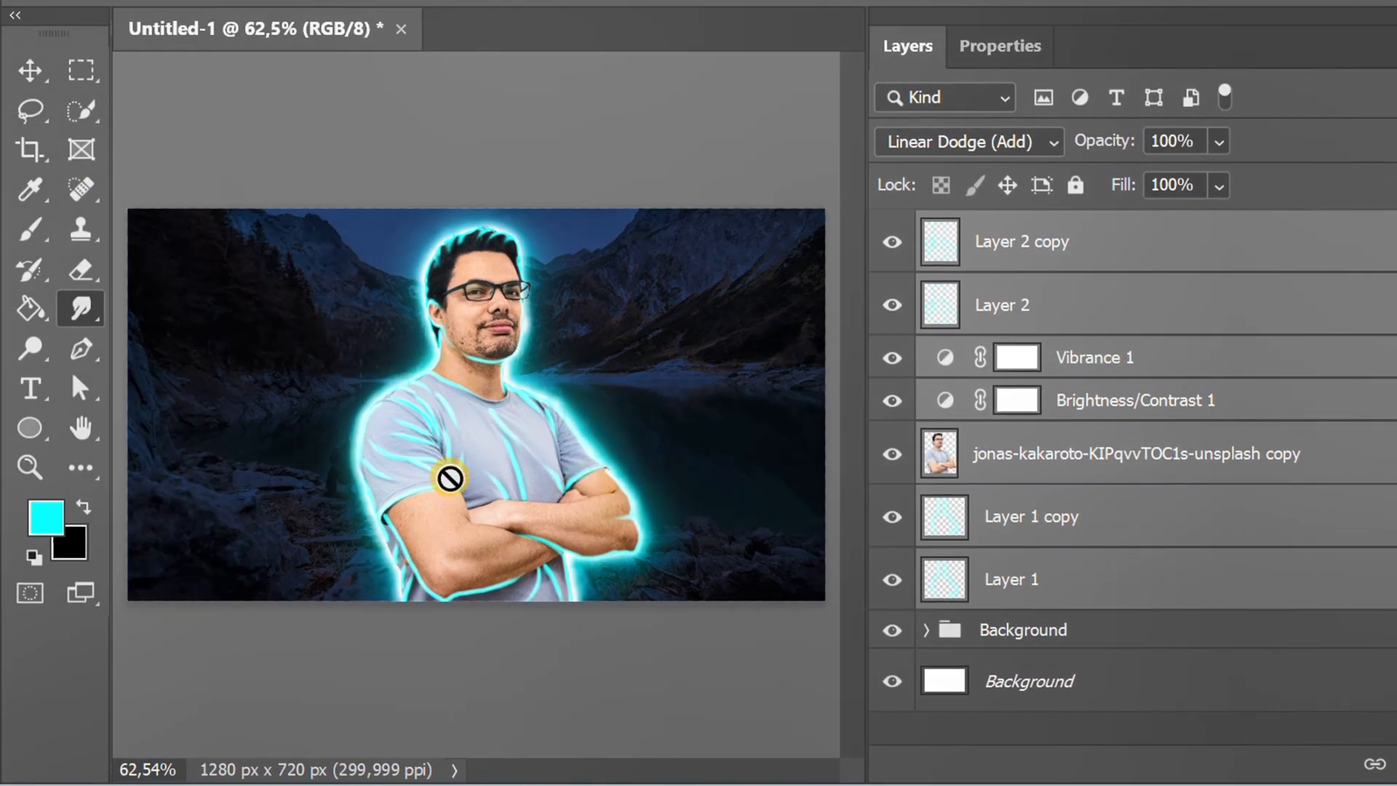
Step: Move the linked man and glow layers to the left side of the lake background
{"action": "left_click", "coordinate": [1341, 242]}
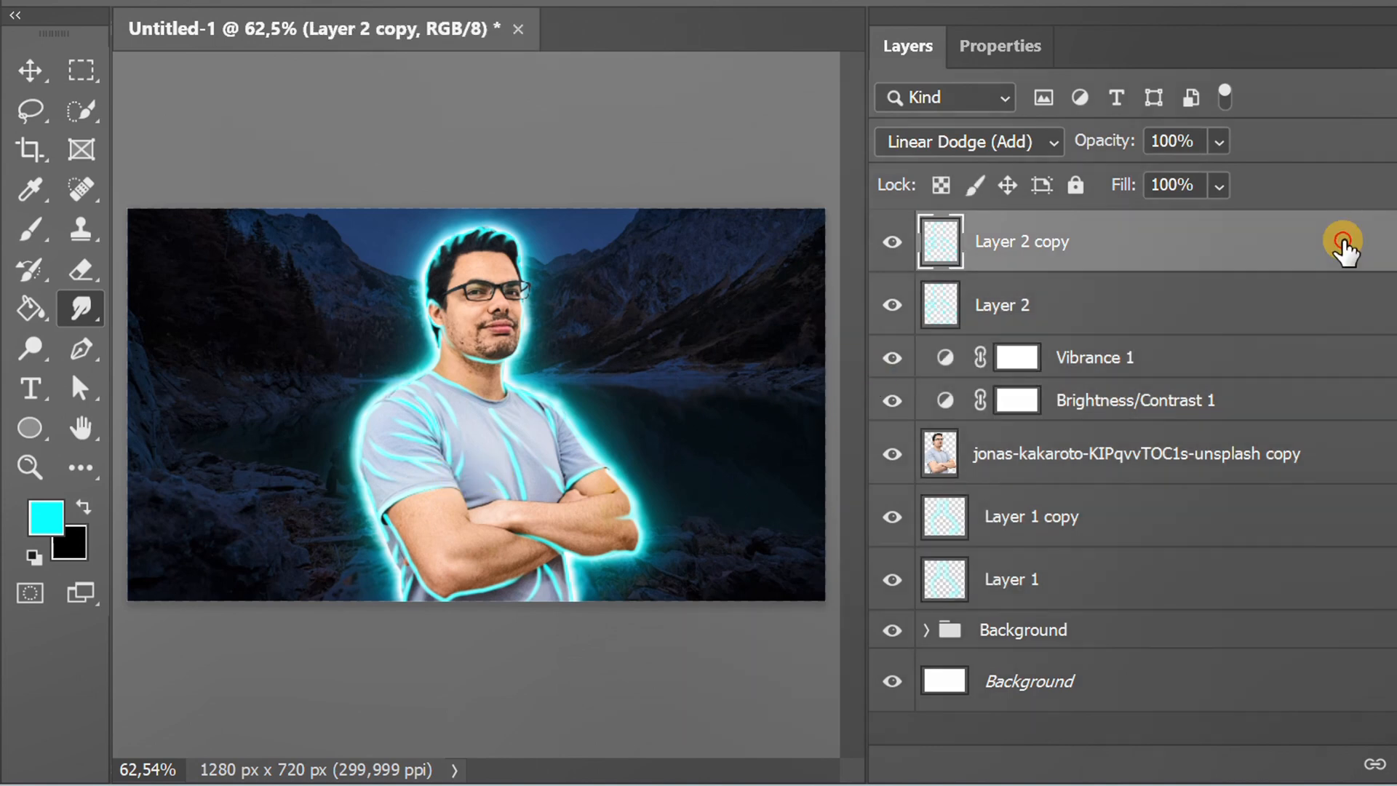
{"action": "key", "text": "v"}
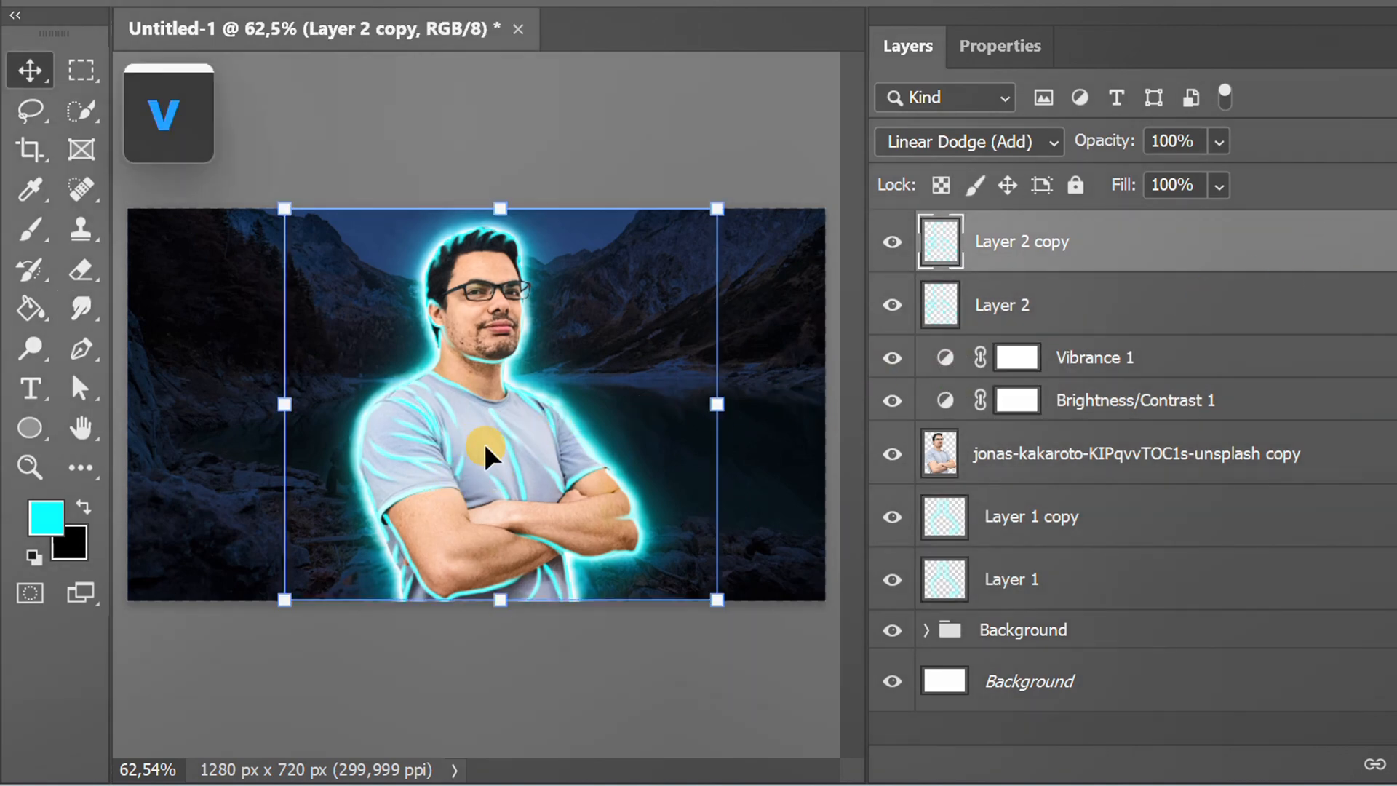
{"action": "left_click_drag", "start_coordinate": [484, 443], "coordinate": [329, 460]}
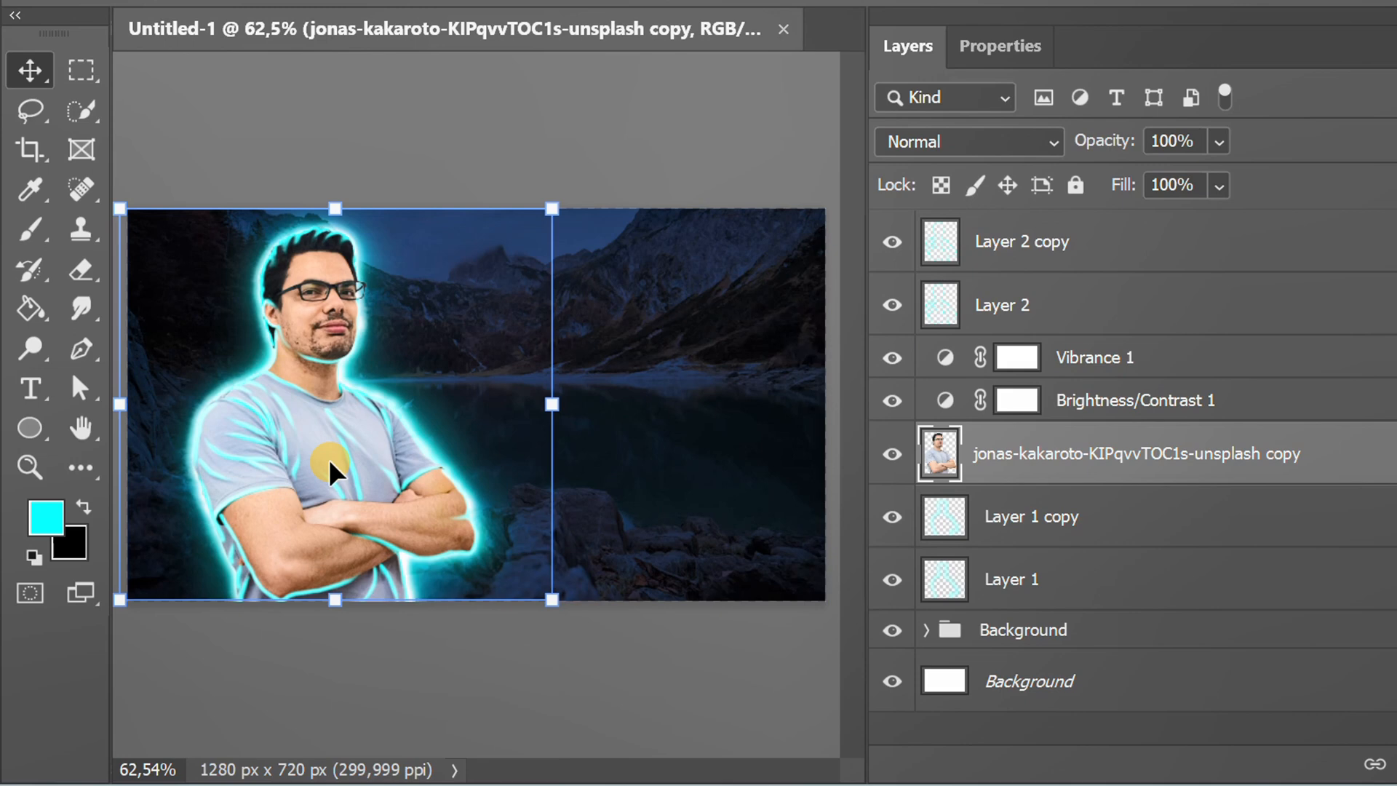
{"action": "left_click", "coordinate": [479, 670]}
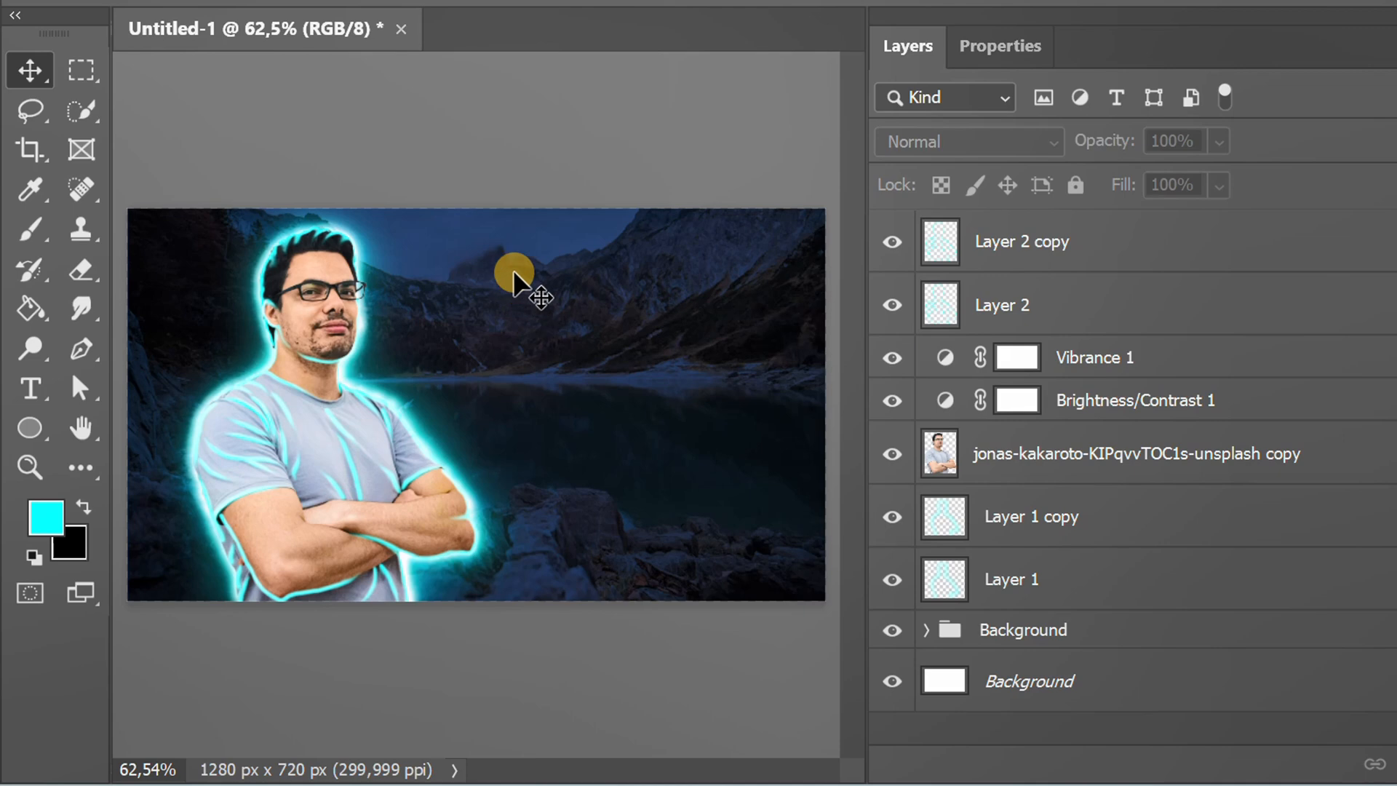
Step: Group the layers from Layer 2 copy down to Layer 1 under the name Glowing Subject and clear the layer selection
{"action": "left_click", "coordinate": [1161, 249]}
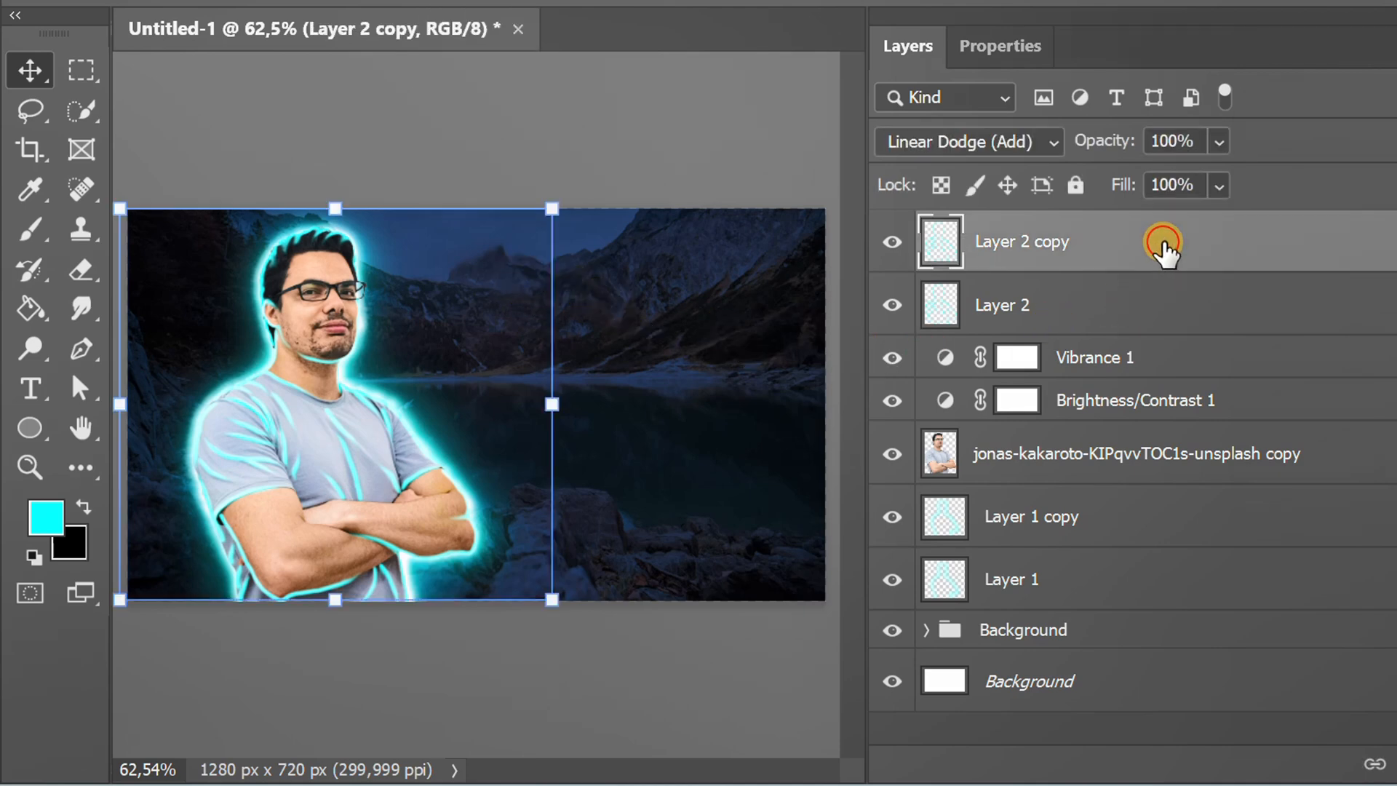
{"action": "left_click", "coordinate": [1133, 582], "text": "shift"}
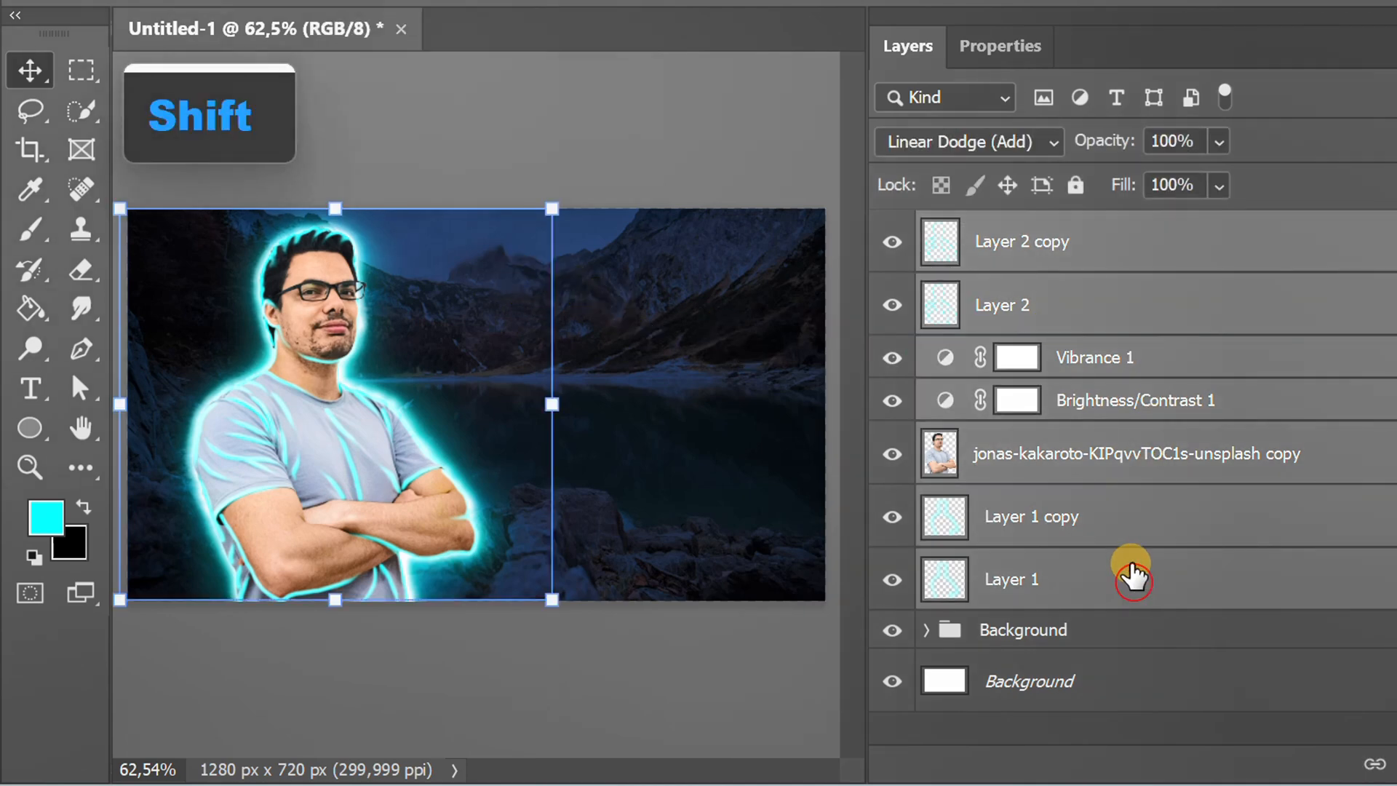
{"action": "right_click", "coordinate": [1068, 248]}
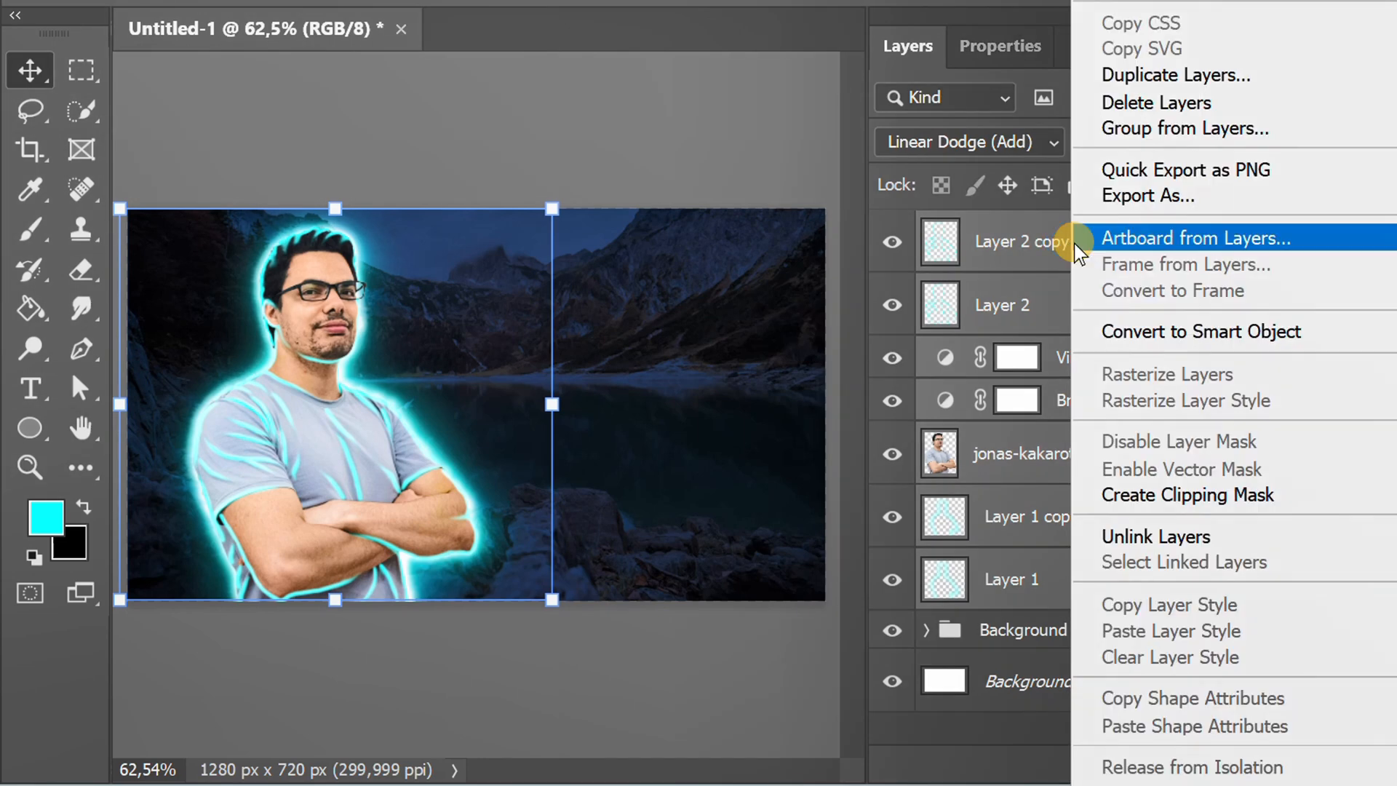
{"action": "left_click", "coordinate": [1277, 131]}
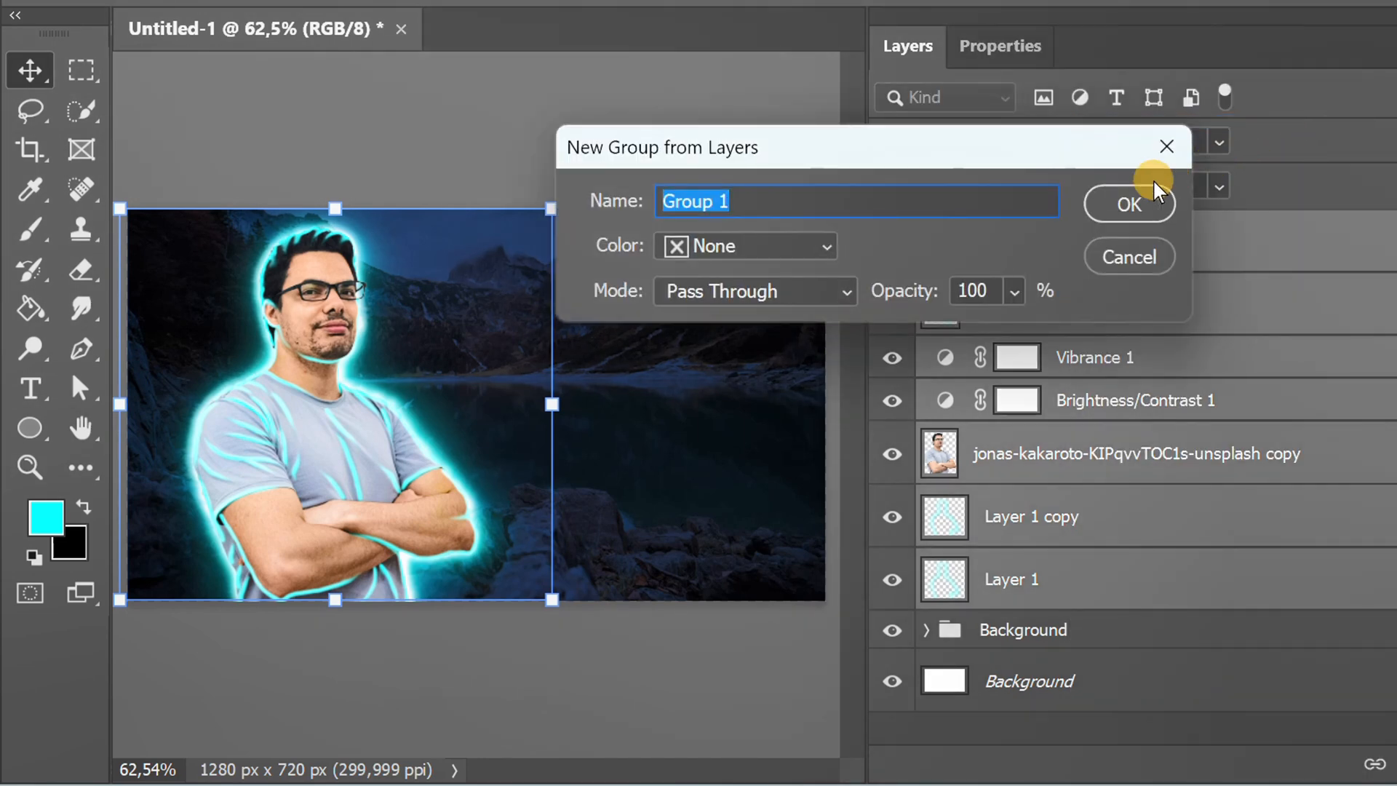
{"action": "type", "text": "Glo"}
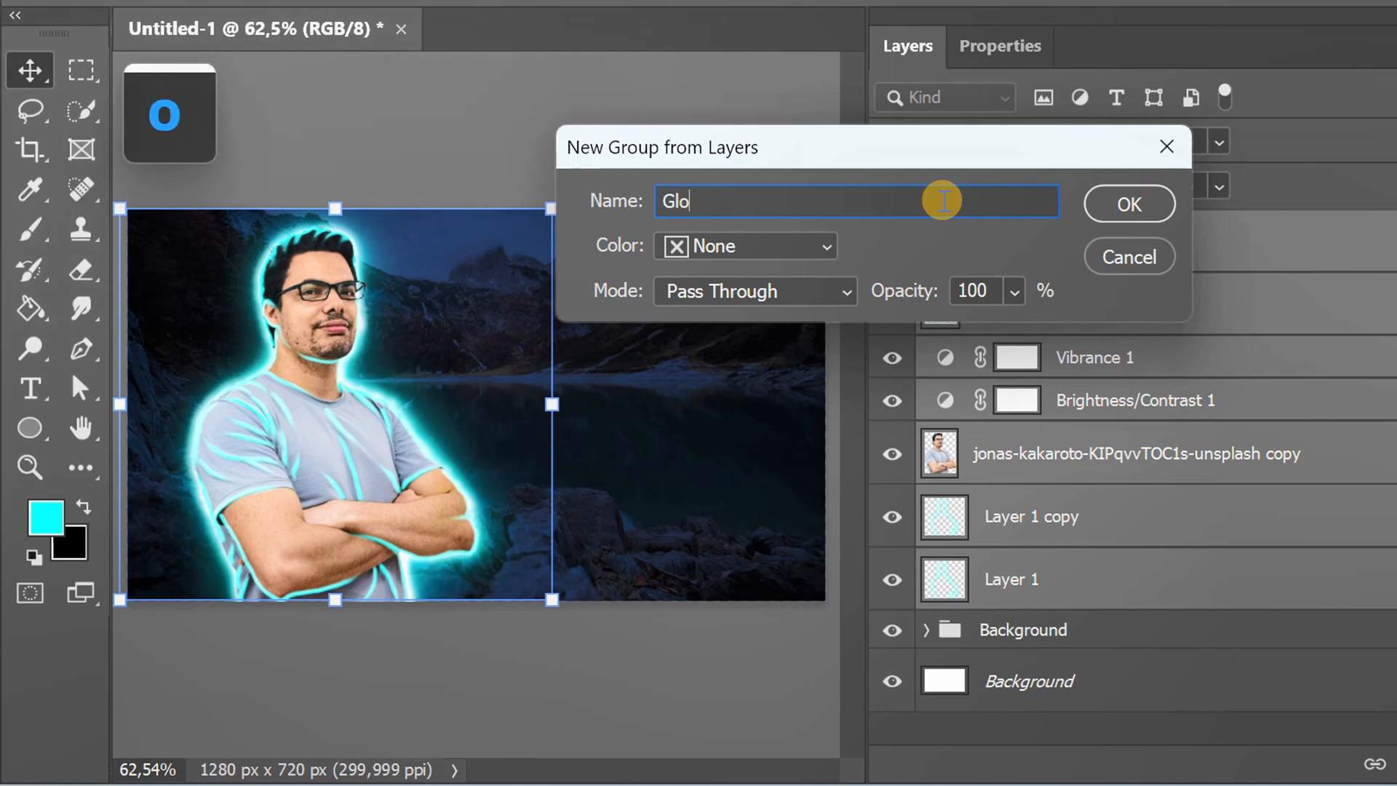
{"action": "type", "text": "wing Subject"}
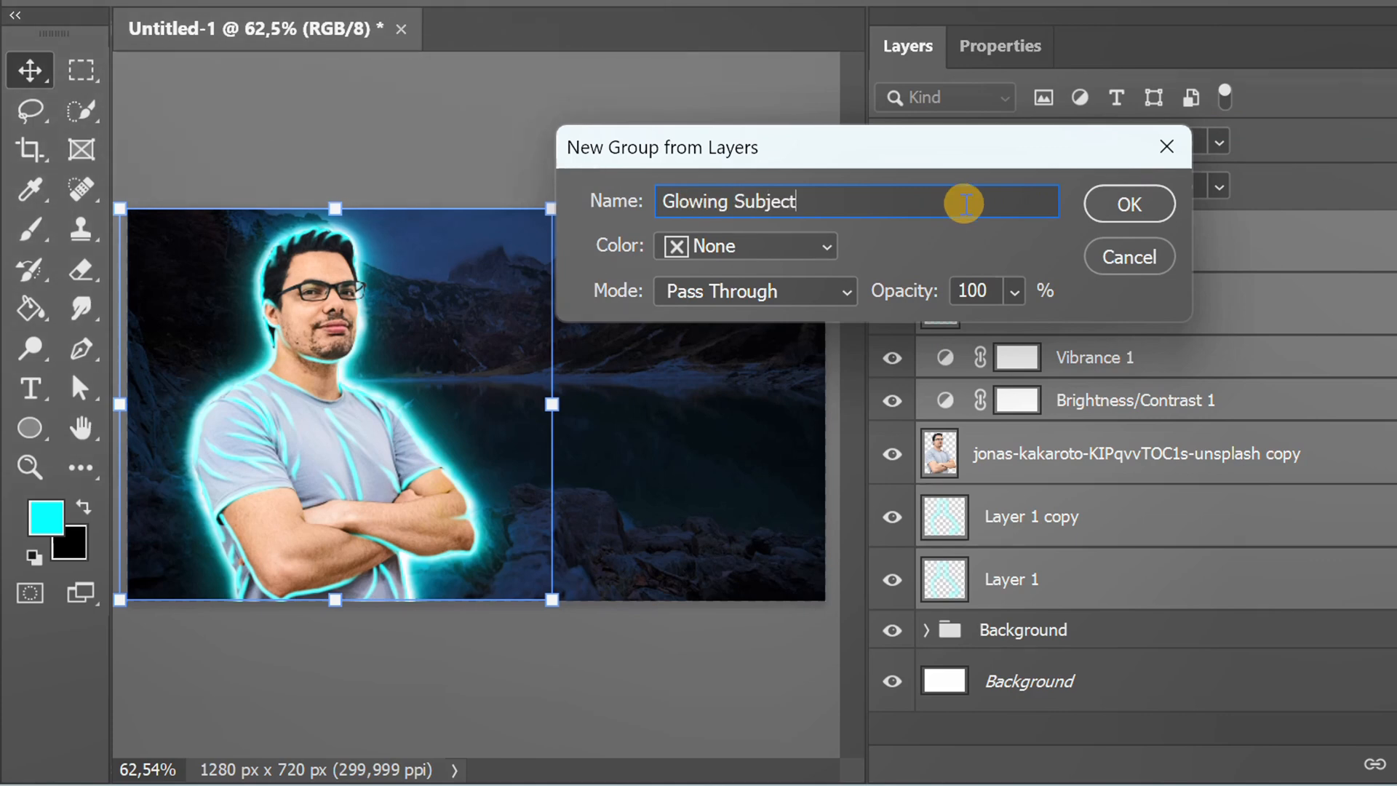
{"action": "left_click", "coordinate": [1135, 203]}
{"action": "left_click", "coordinate": [1033, 419]}
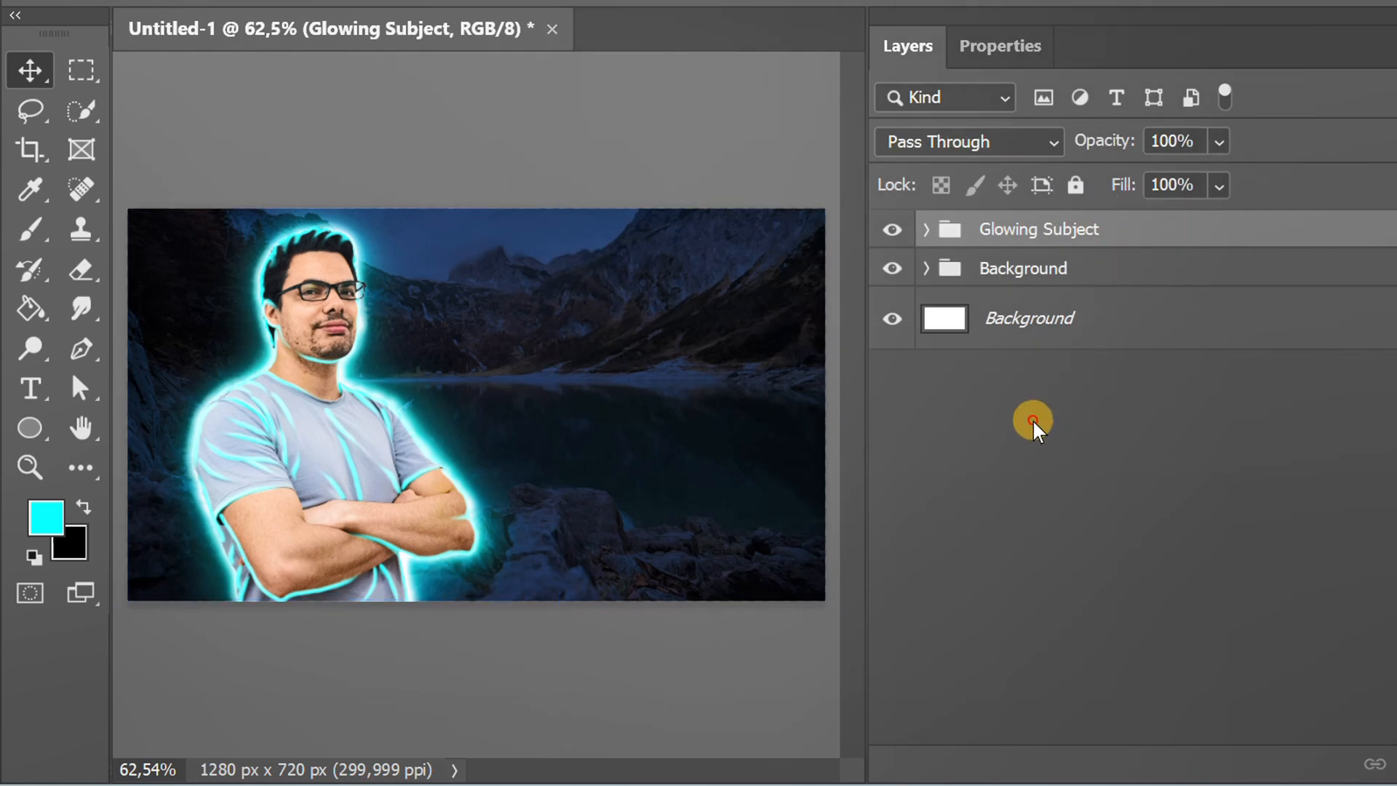
{"action": "scroll", "coordinate": [459, 415], "scroll_direction": "up", "scroll_amount": 3}
{"action": "left_click_drag", "start_coordinate": [460, 416], "coordinate": [562, 411]}
{"action": "left_click", "coordinate": [994, 498]}
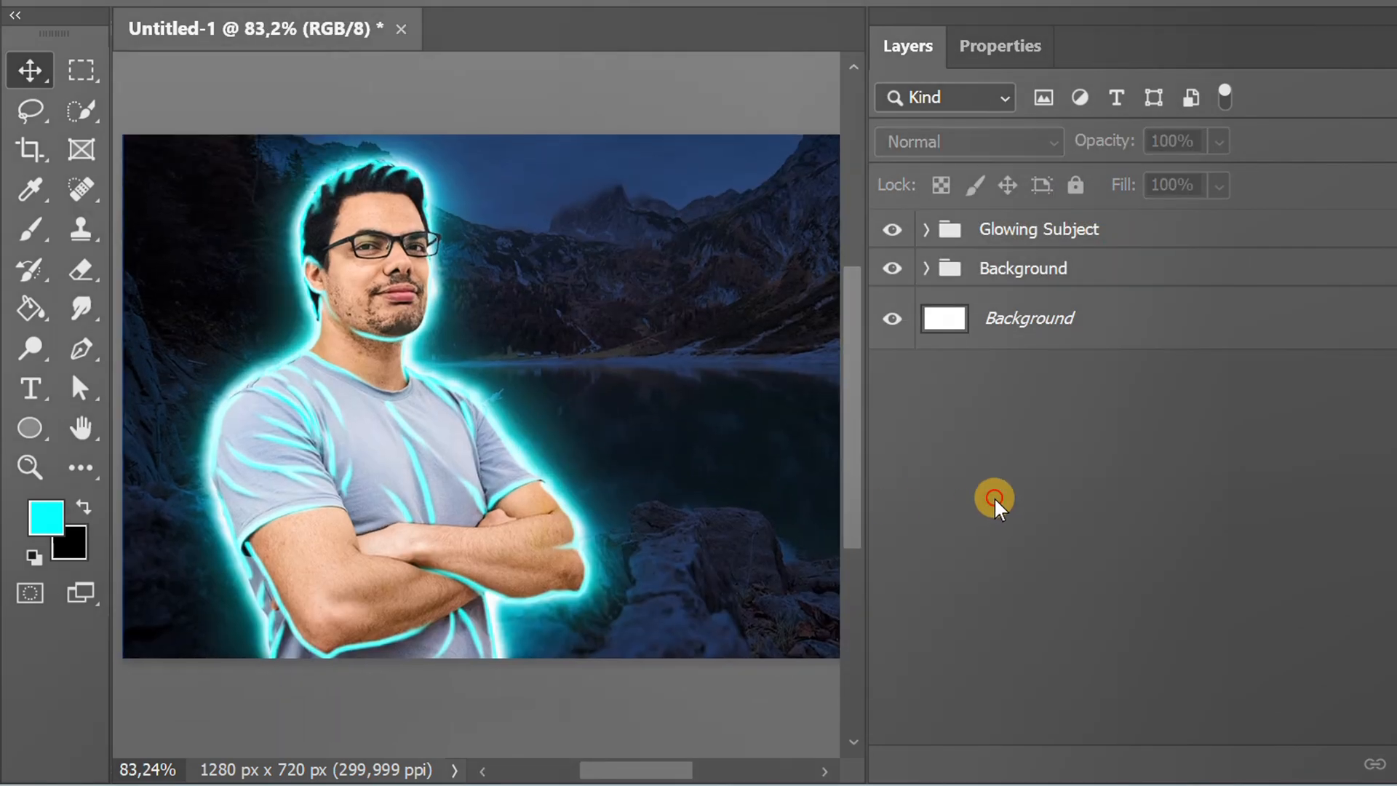